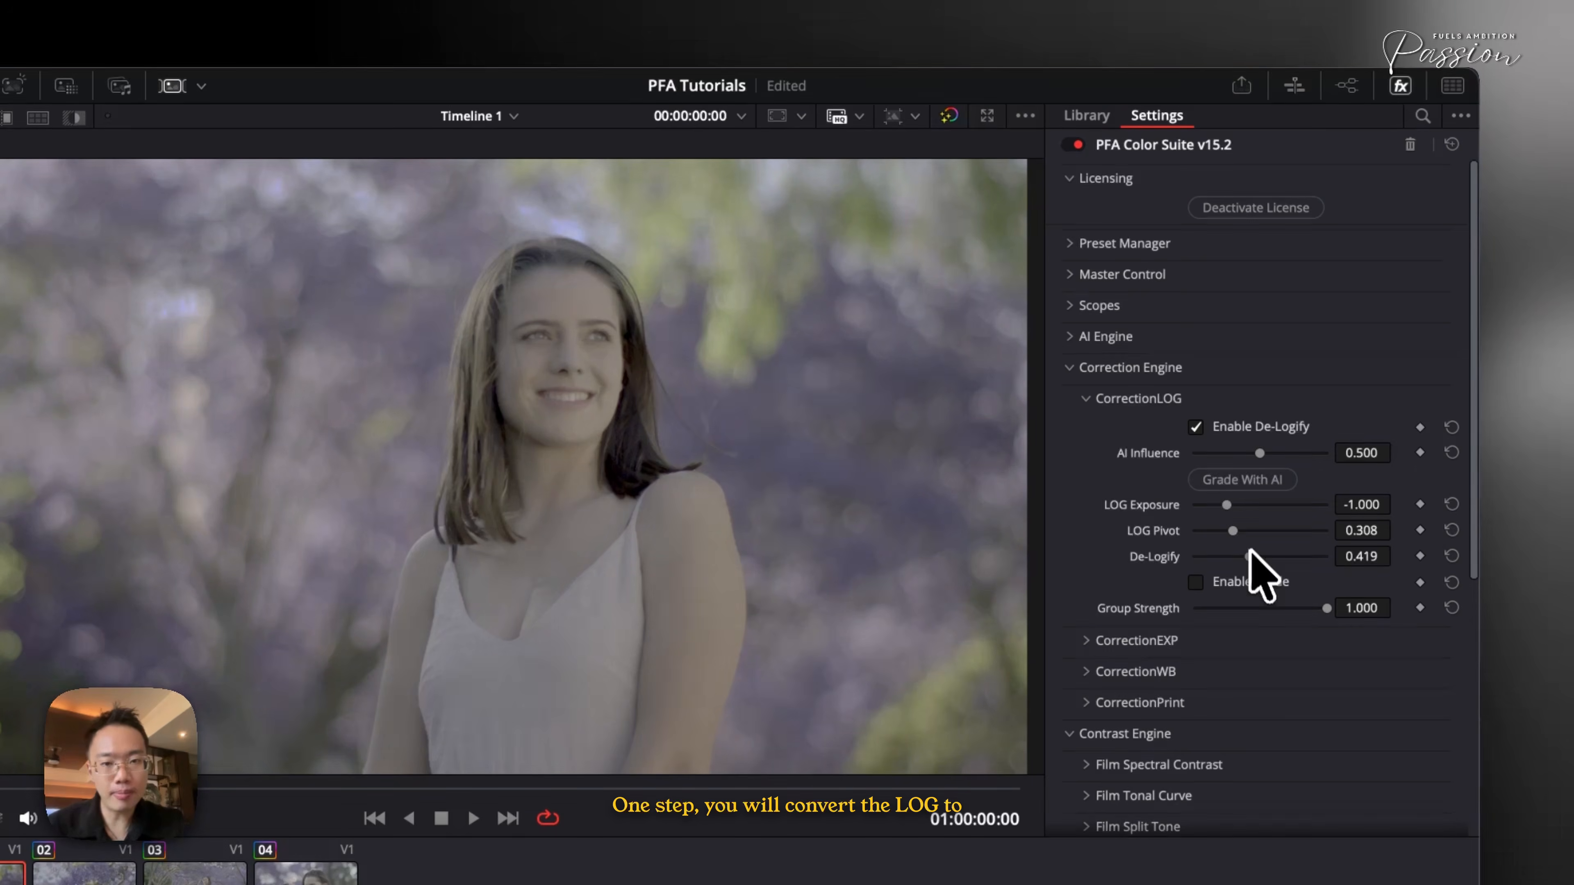
- Raise De-Logify to about 0.752 and set LOG Exposure to about -0.915 in CorrectionLOG
left_click_drag(1263, 557, 1290, 557)
left_click_drag(1227, 504, 1228, 505)
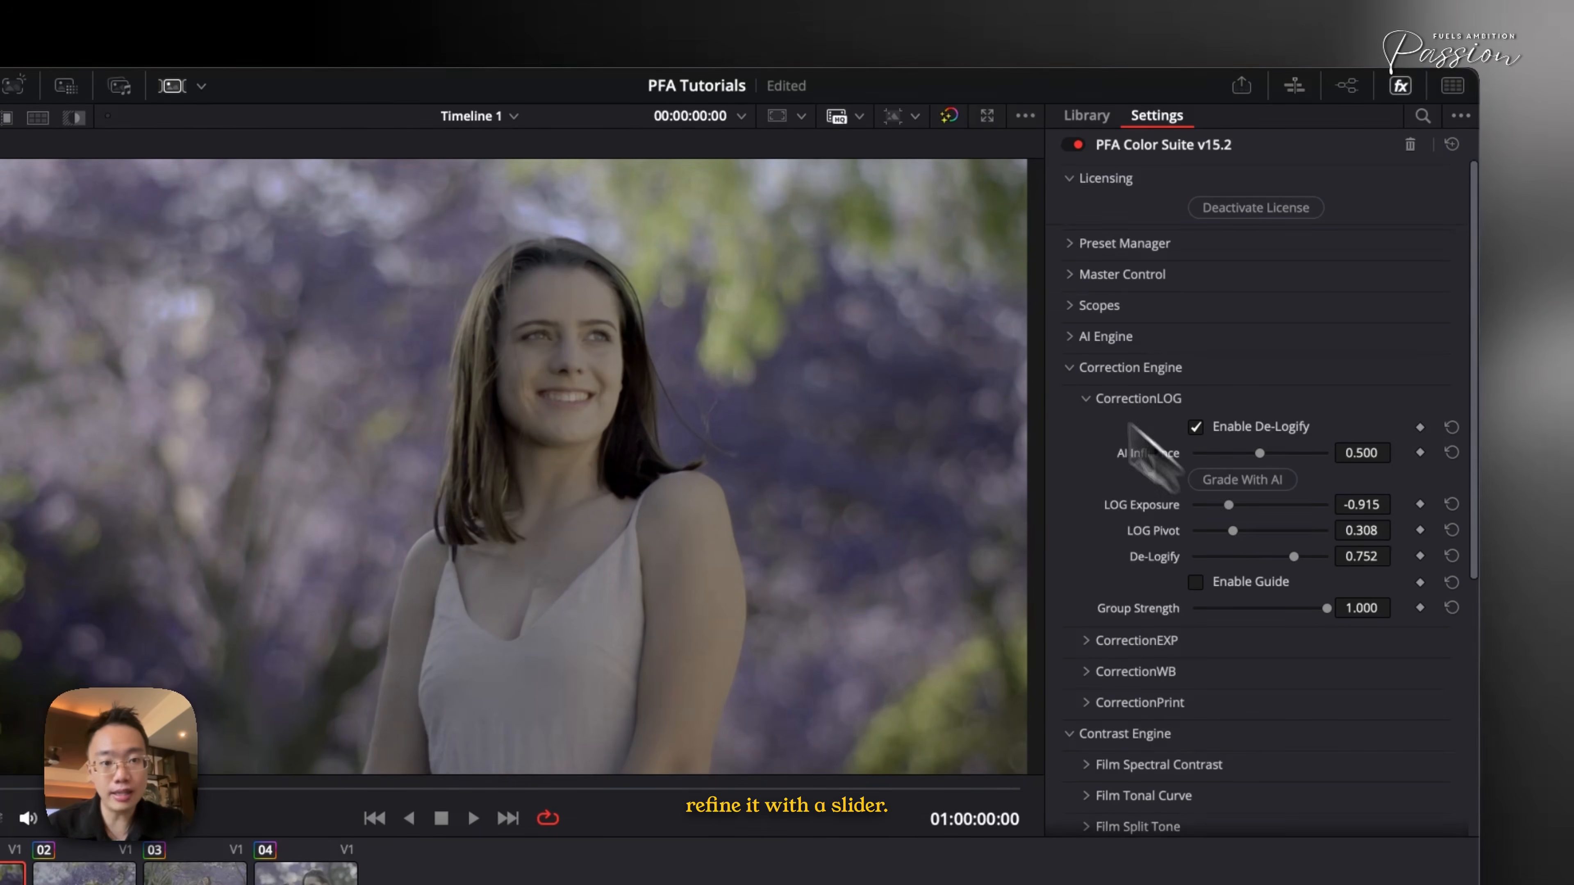
- Collapse CorrectionLOG, open CorrectionEXP and apply Grade With AI for exposure
left_click(1101, 400)
left_click(1101, 430)
left_click(1243, 510)
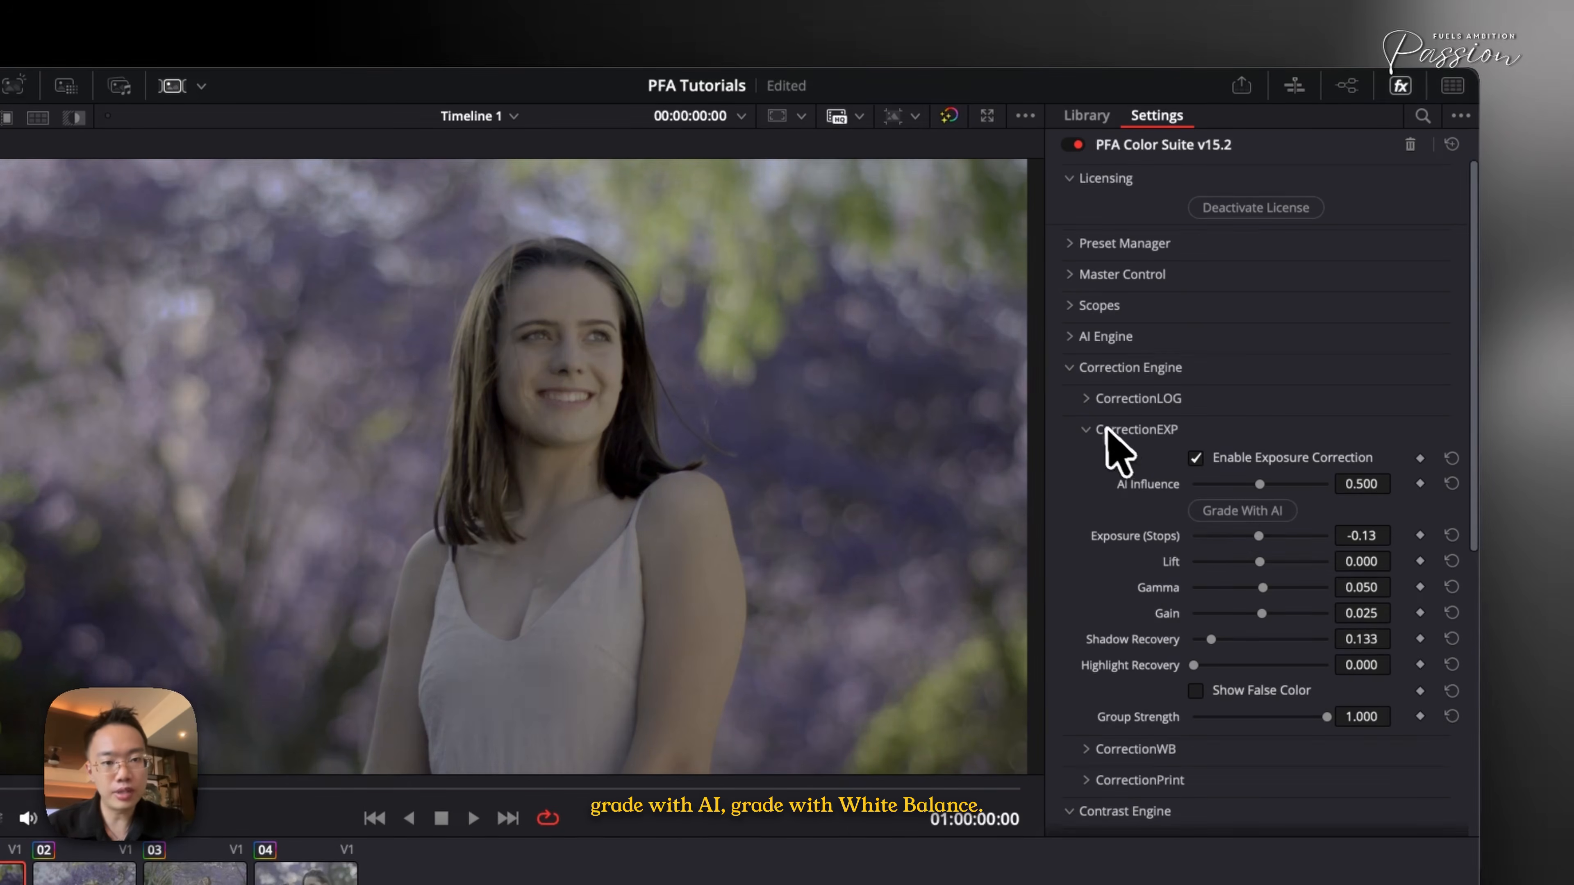
- Collapse CorrectionEXP, open CorrectionWB, apply Grade With AI for white balance, and collapse the section
left_click(1115, 431)
left_click(1115, 460)
left_click(1228, 541)
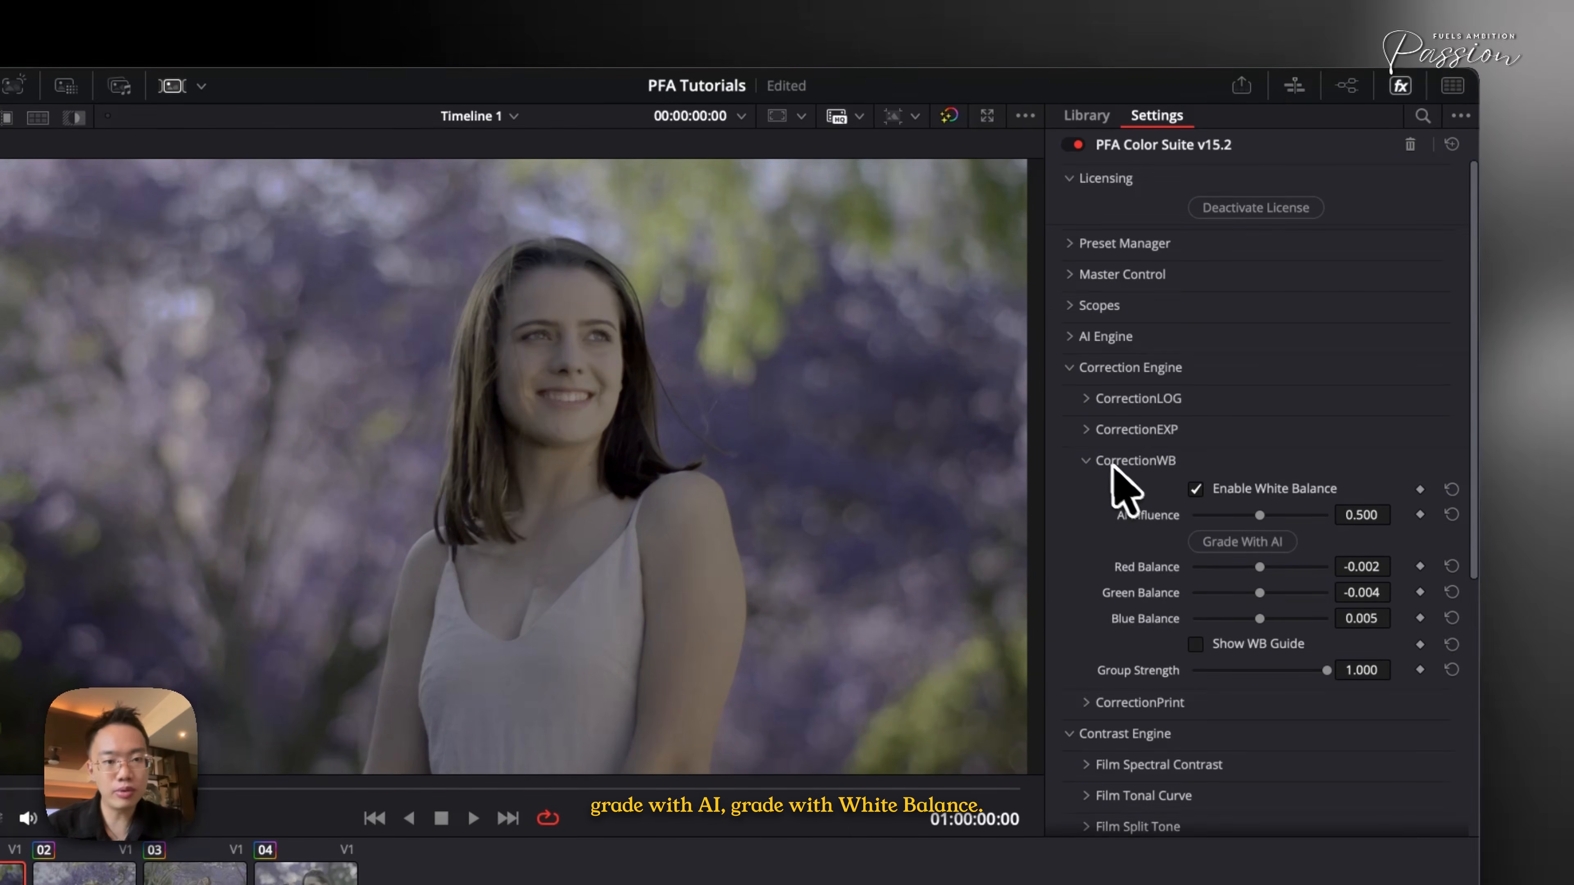
left_click(1115, 462)
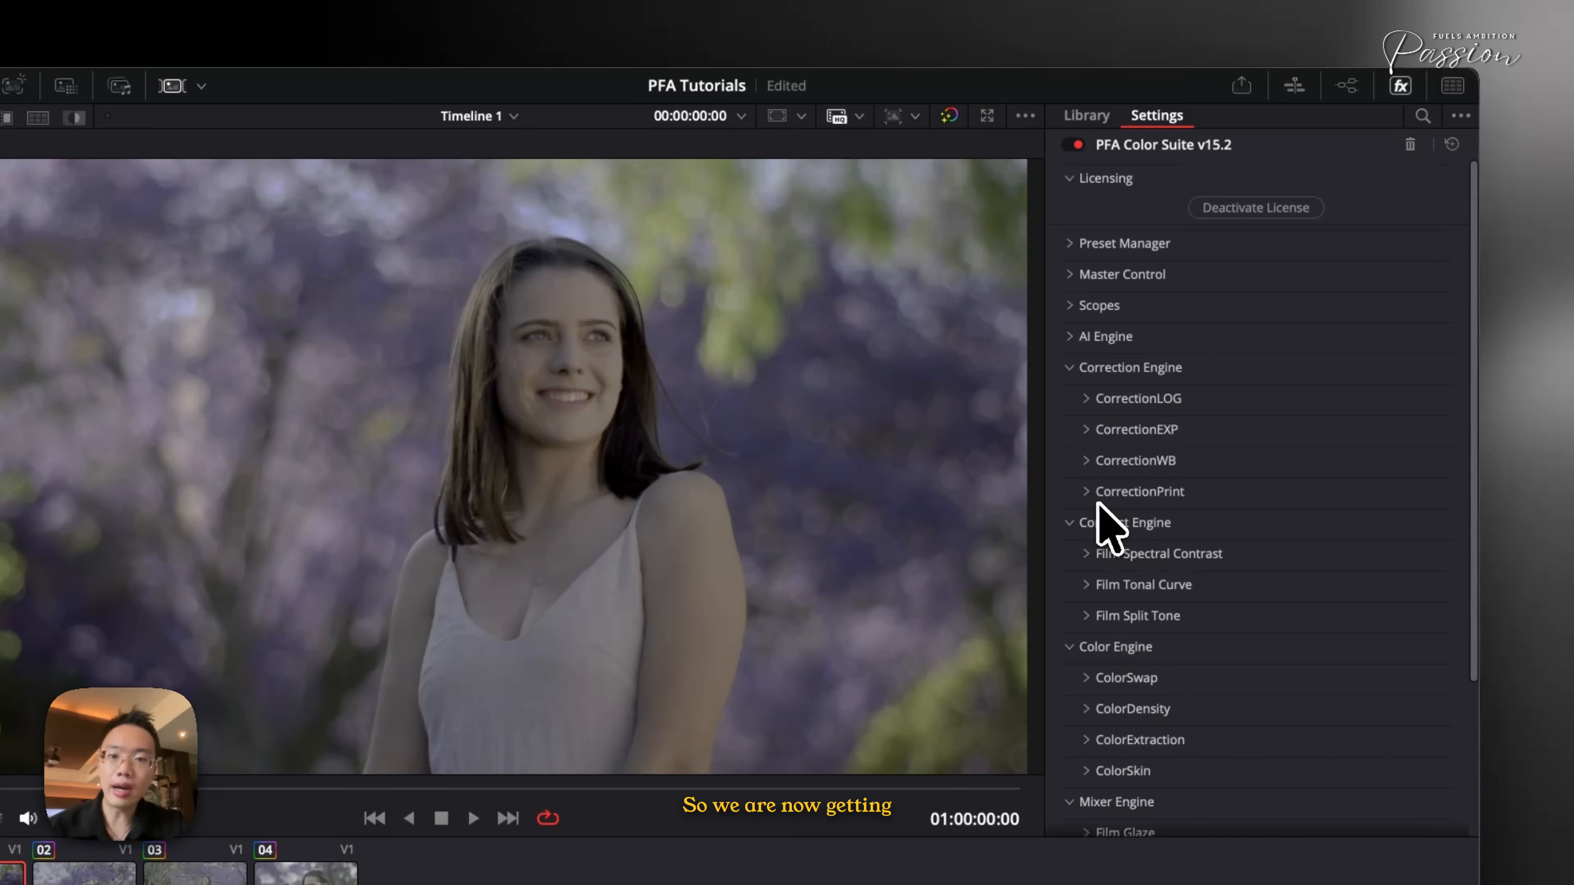
- Toggle the PFA Color Suite effect off and back on to compare the grade
left_click(1076, 147)
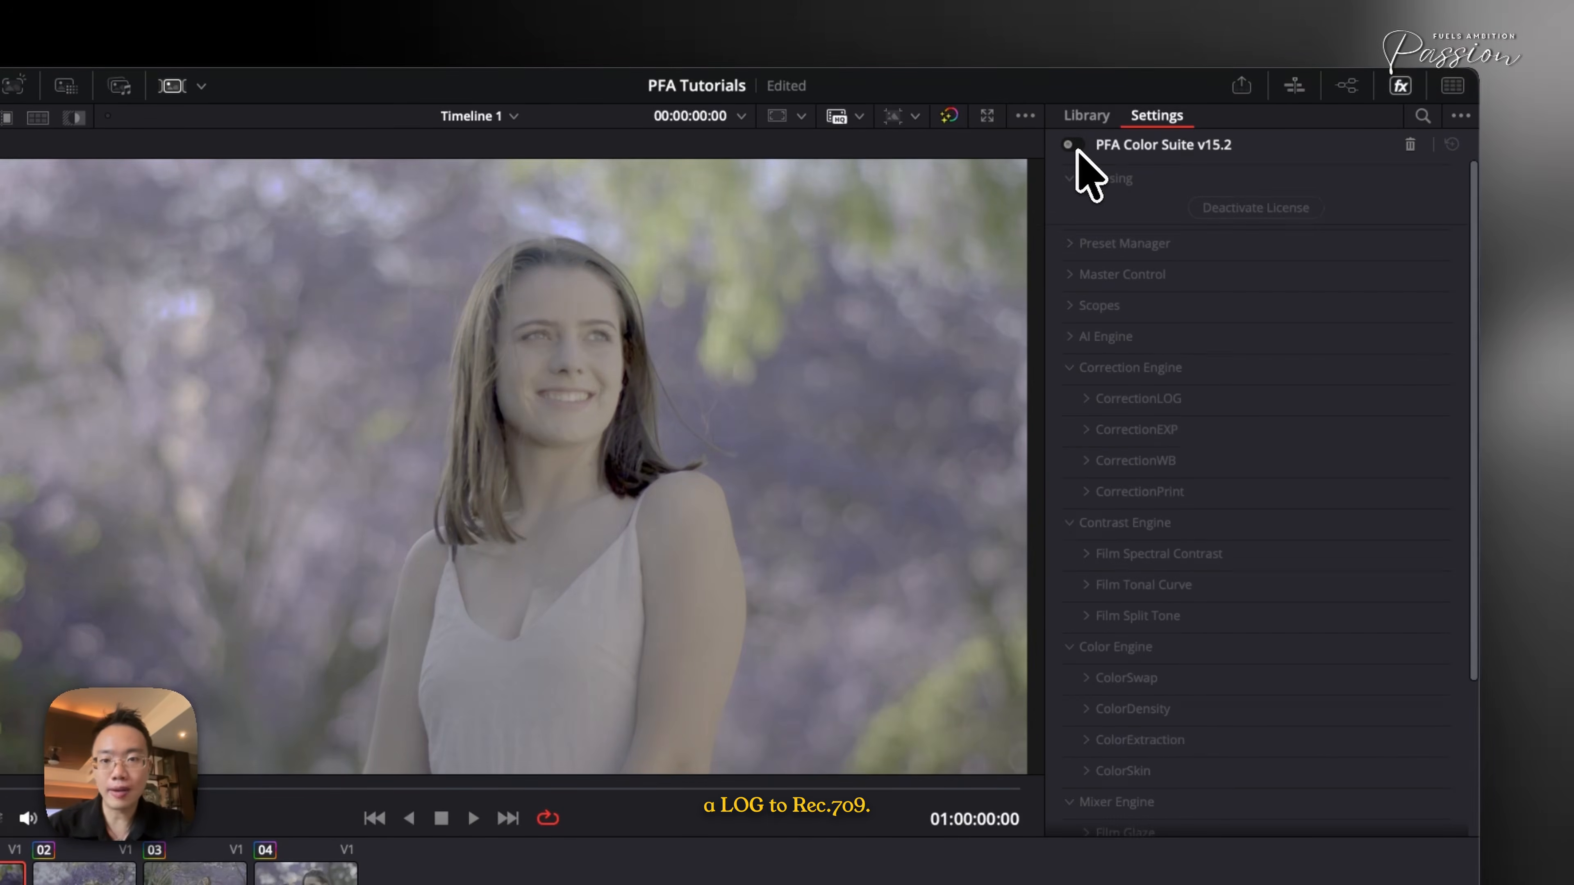
left_click(1077, 147)
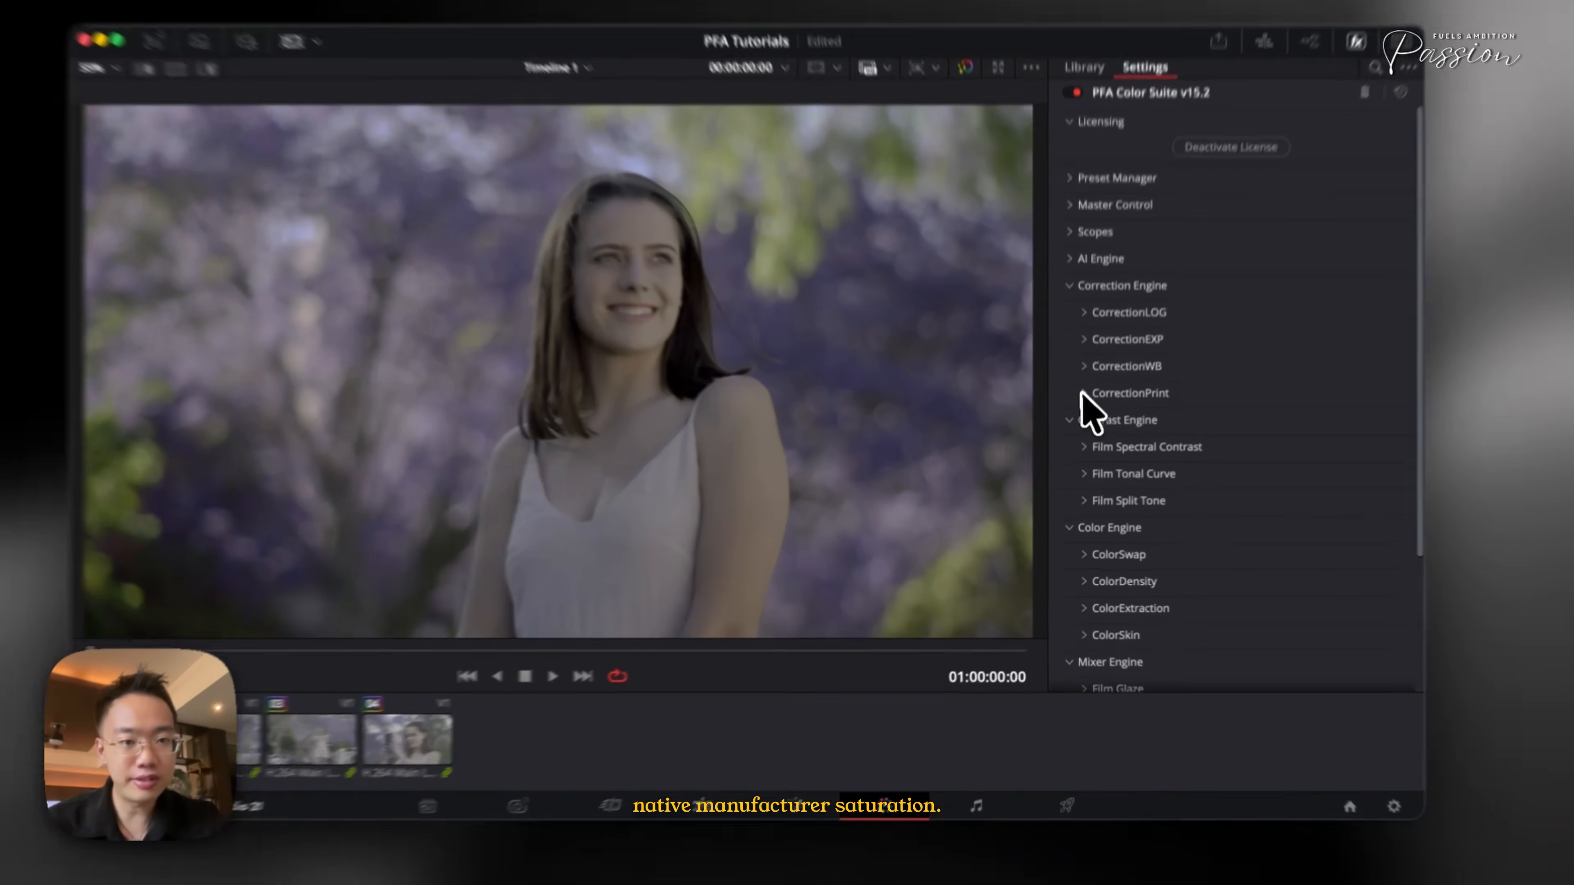
- Open CorrectionPrint, enable Film Emulation and set Camera Negative to Fujifilm Eterna 250D (8546)
left_click(1109, 417)
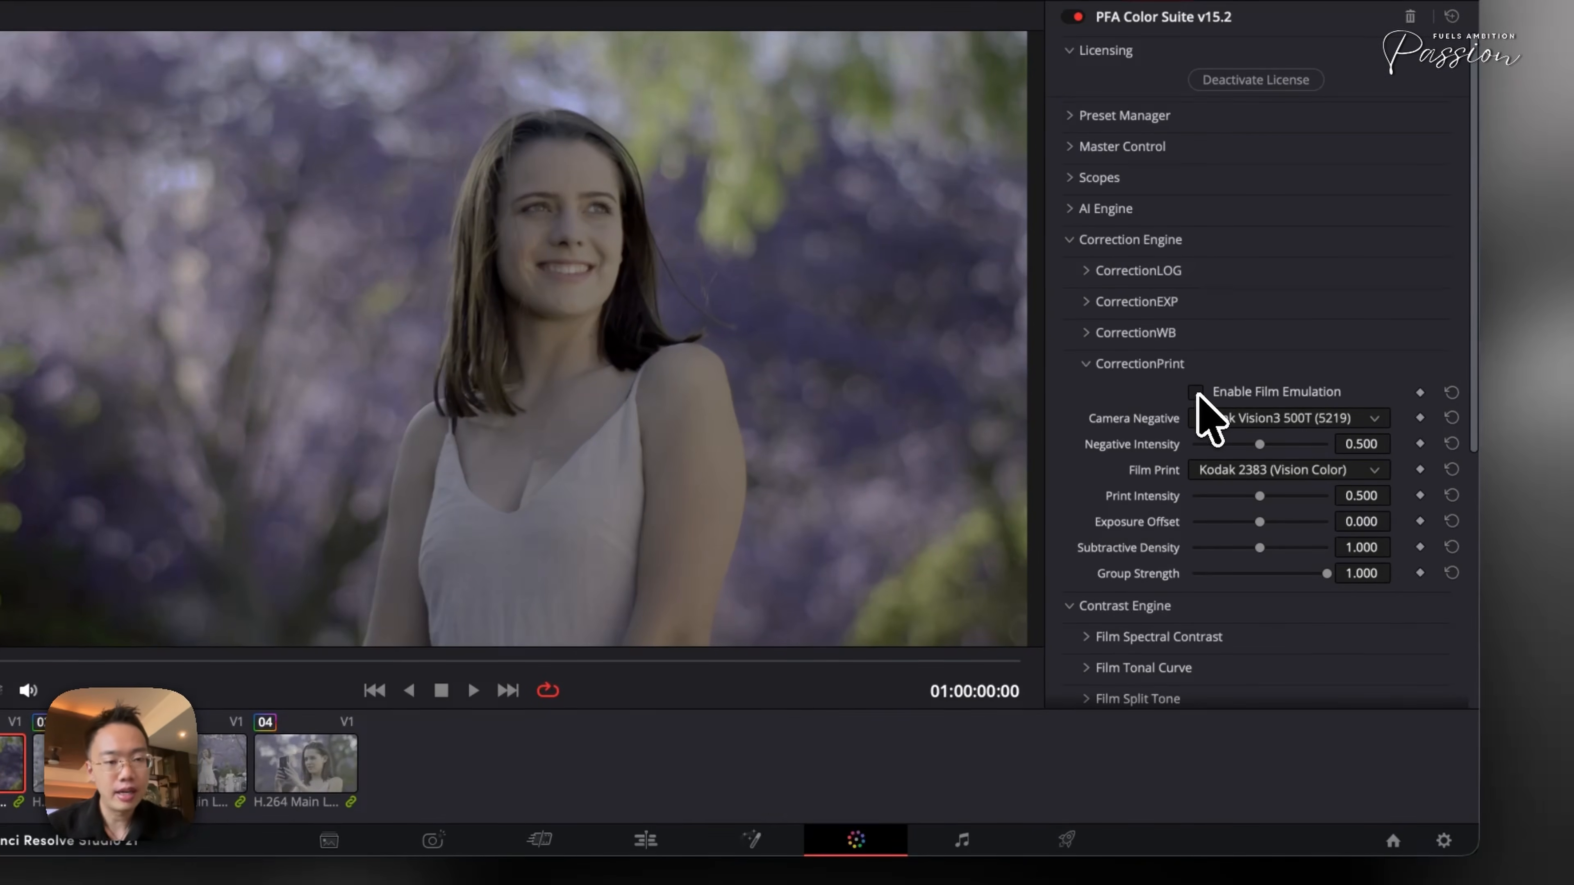
left_click(1196, 393)
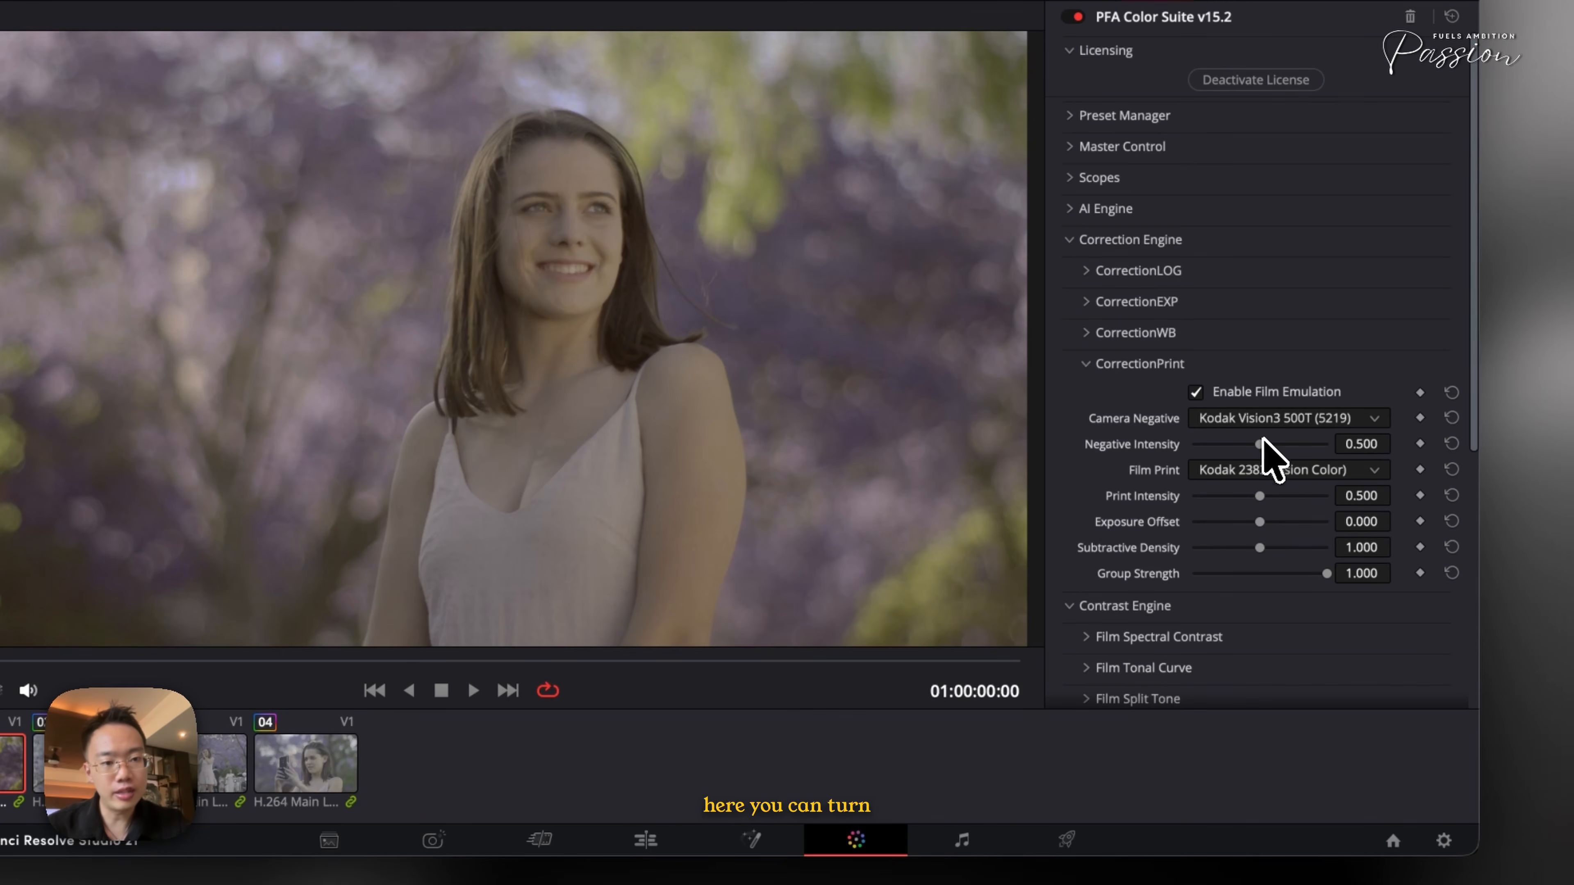
left_click(1230, 419)
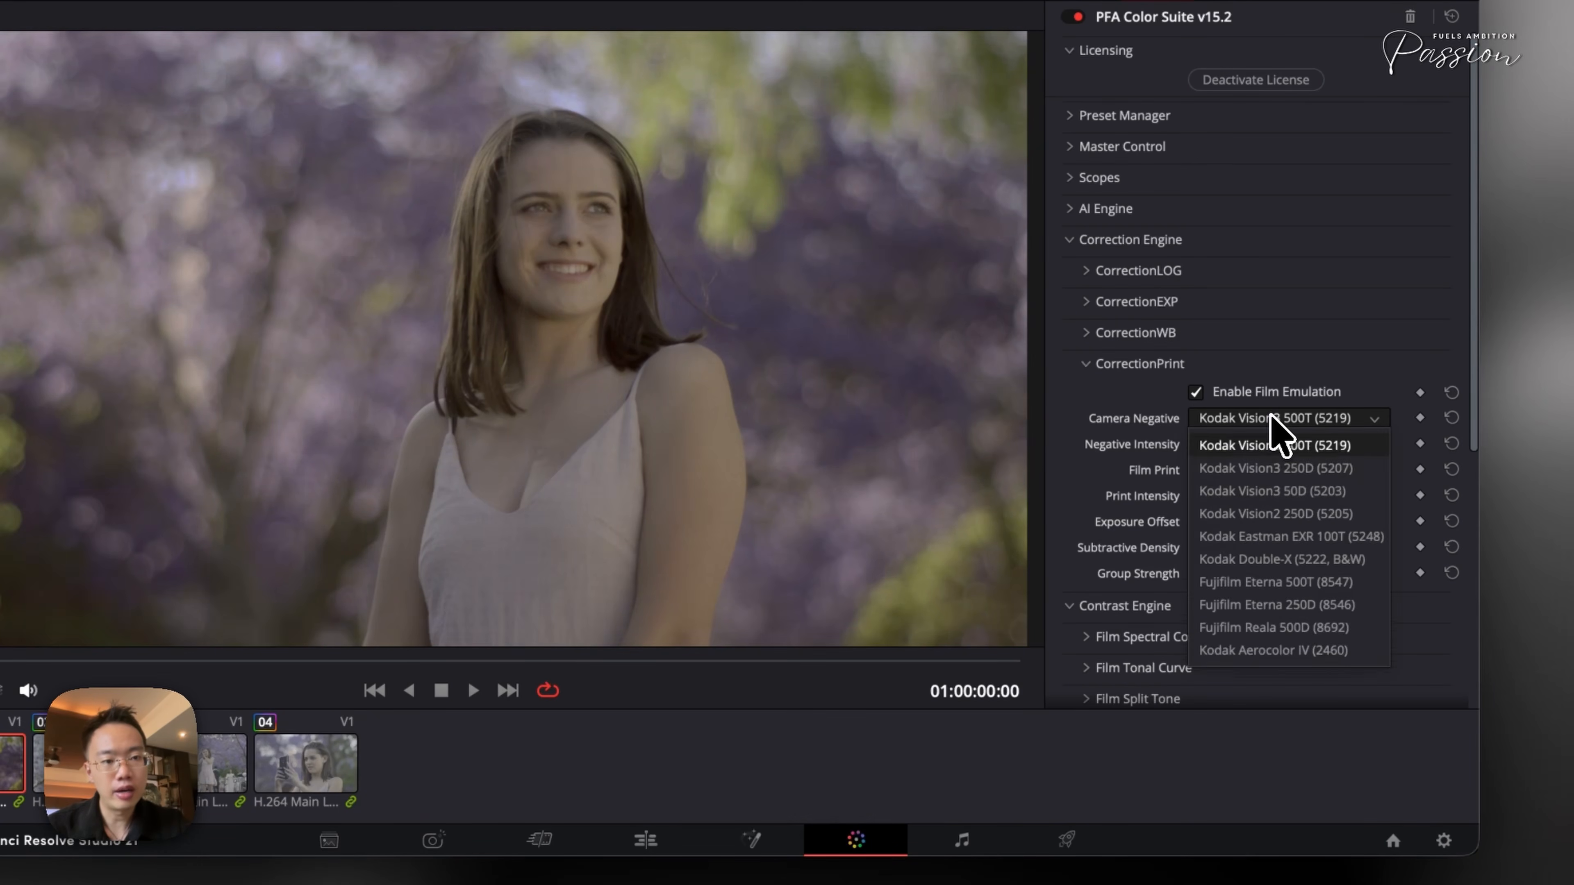
left_click(1271, 604)
- Raise Print Intensity to about 0.86 and set Film Print to Fuji 3521 (Modern Clinical)
left_click_drag(1291, 494, 1307, 494)
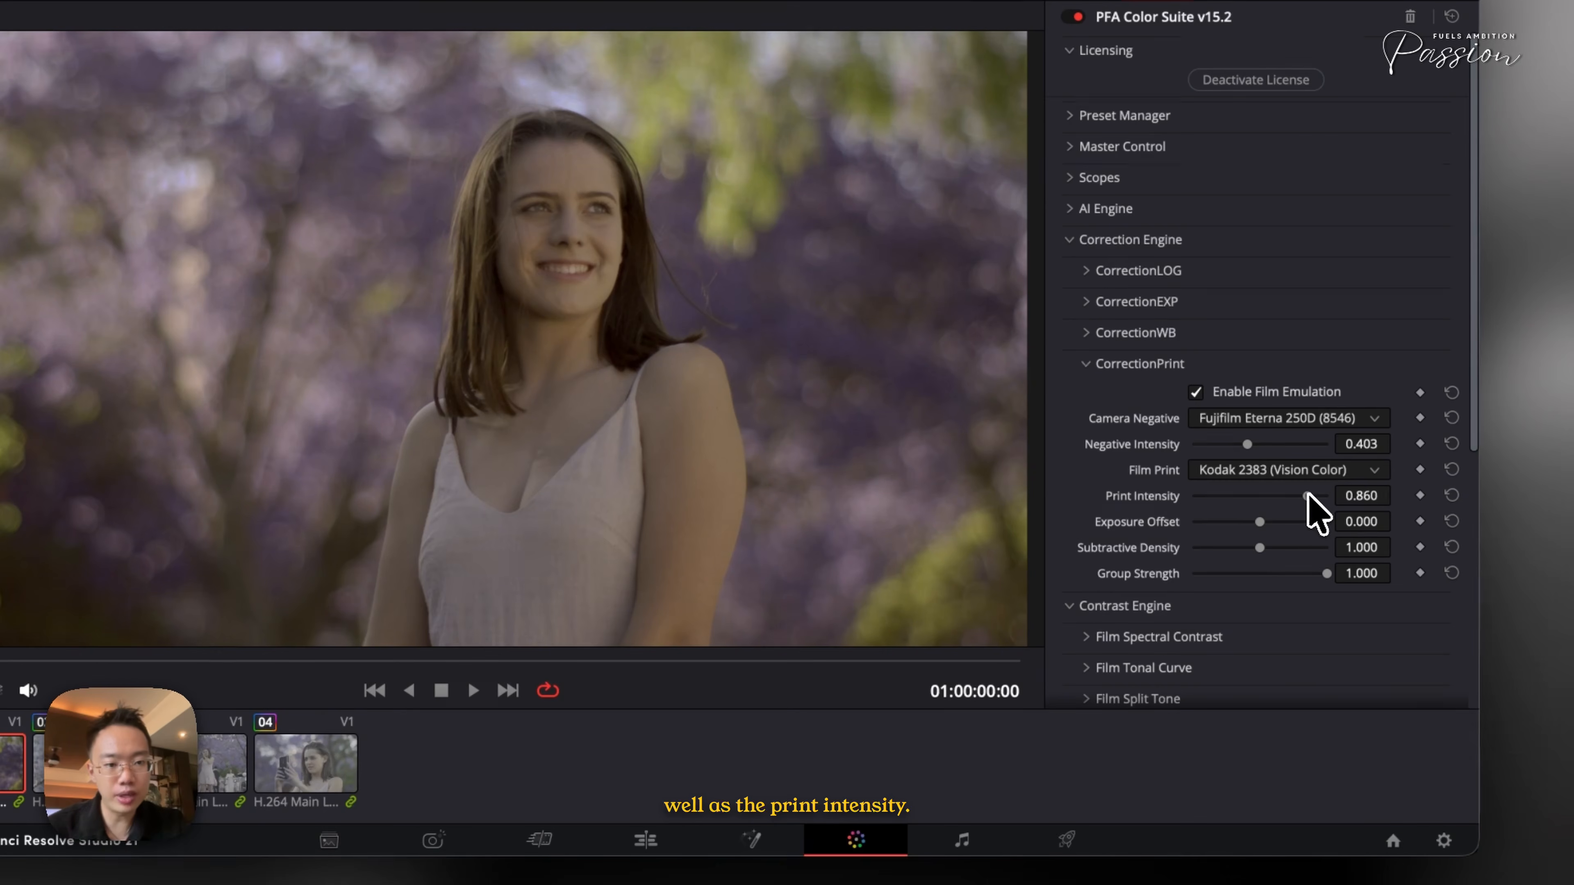
left_click(1301, 477)
left_click(1292, 699)
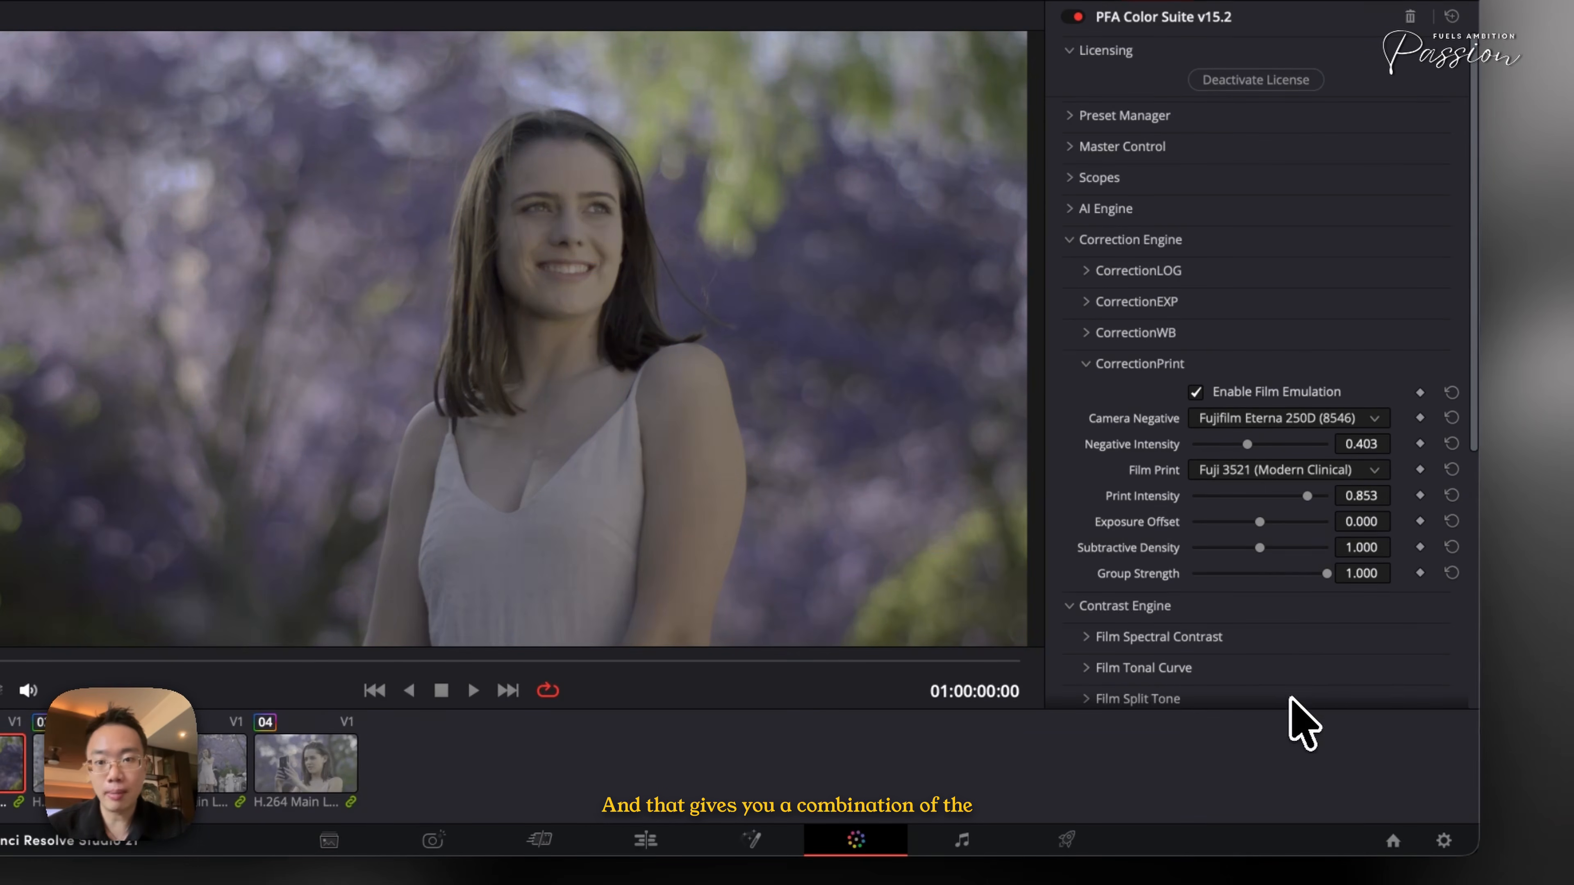
- Raise Subtractive Density to about 1.178, then collapse CorrectionPrint and the Correction Engine group
left_click_drag(1261, 548, 1269, 549)
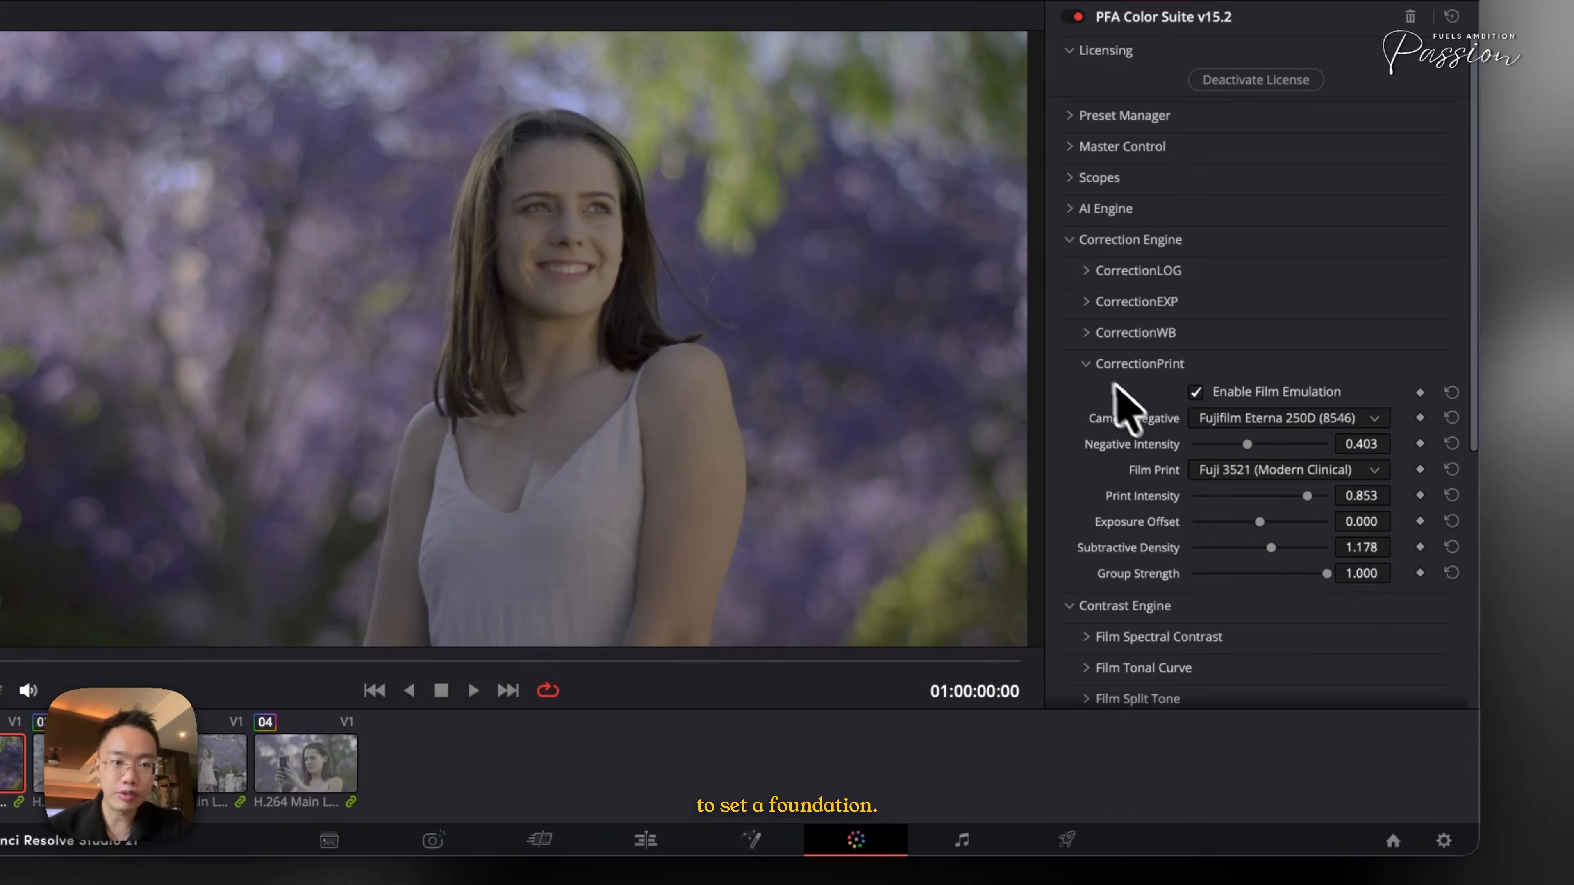
left_click(1097, 364)
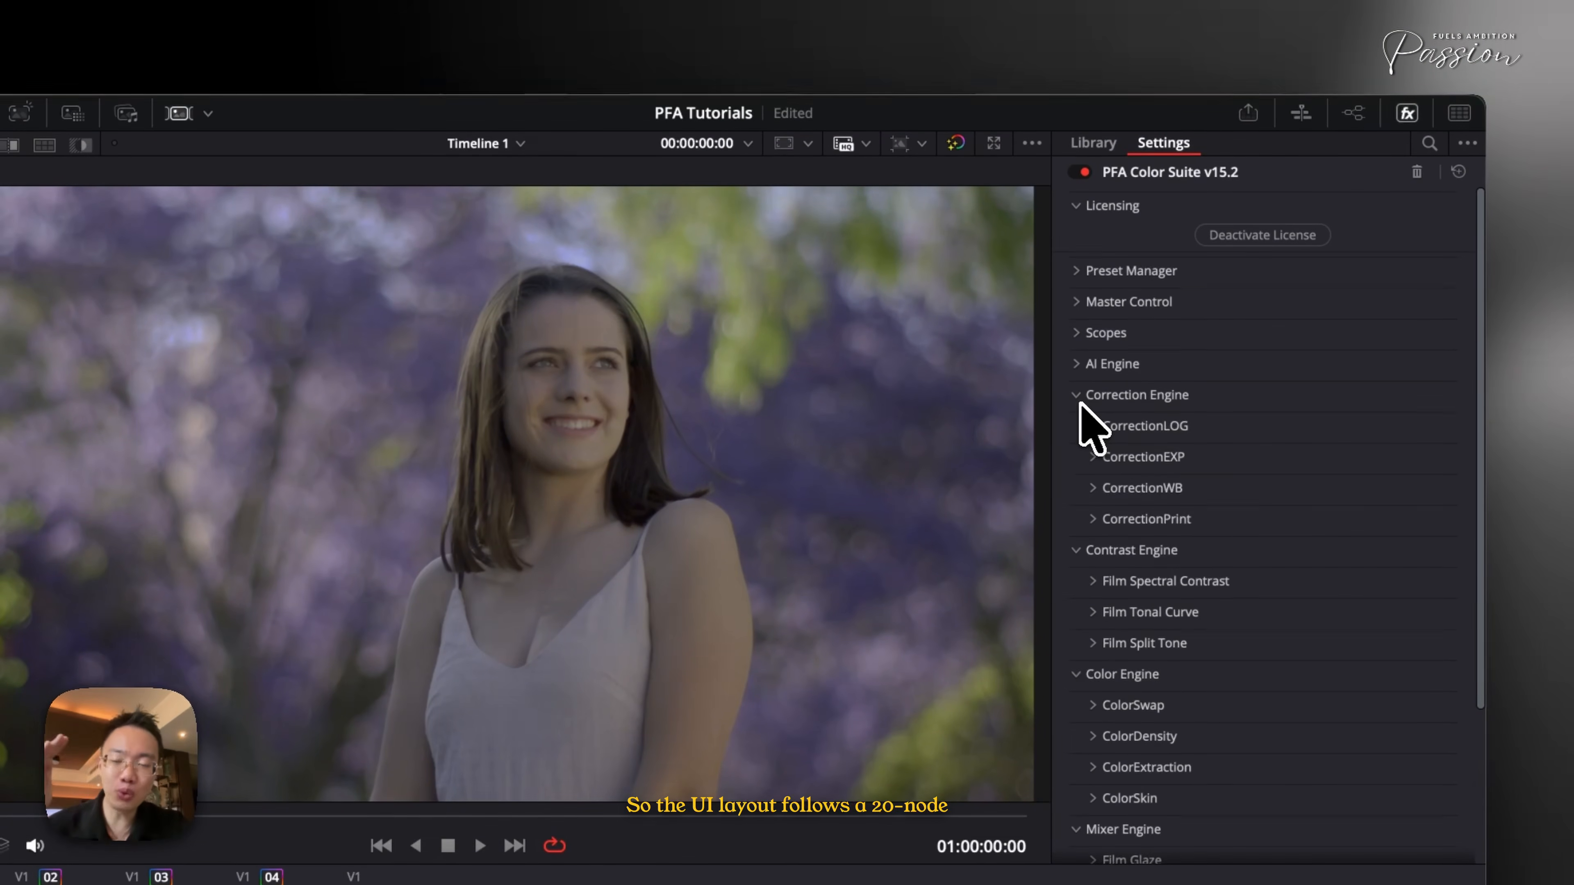
left_click(1080, 403)
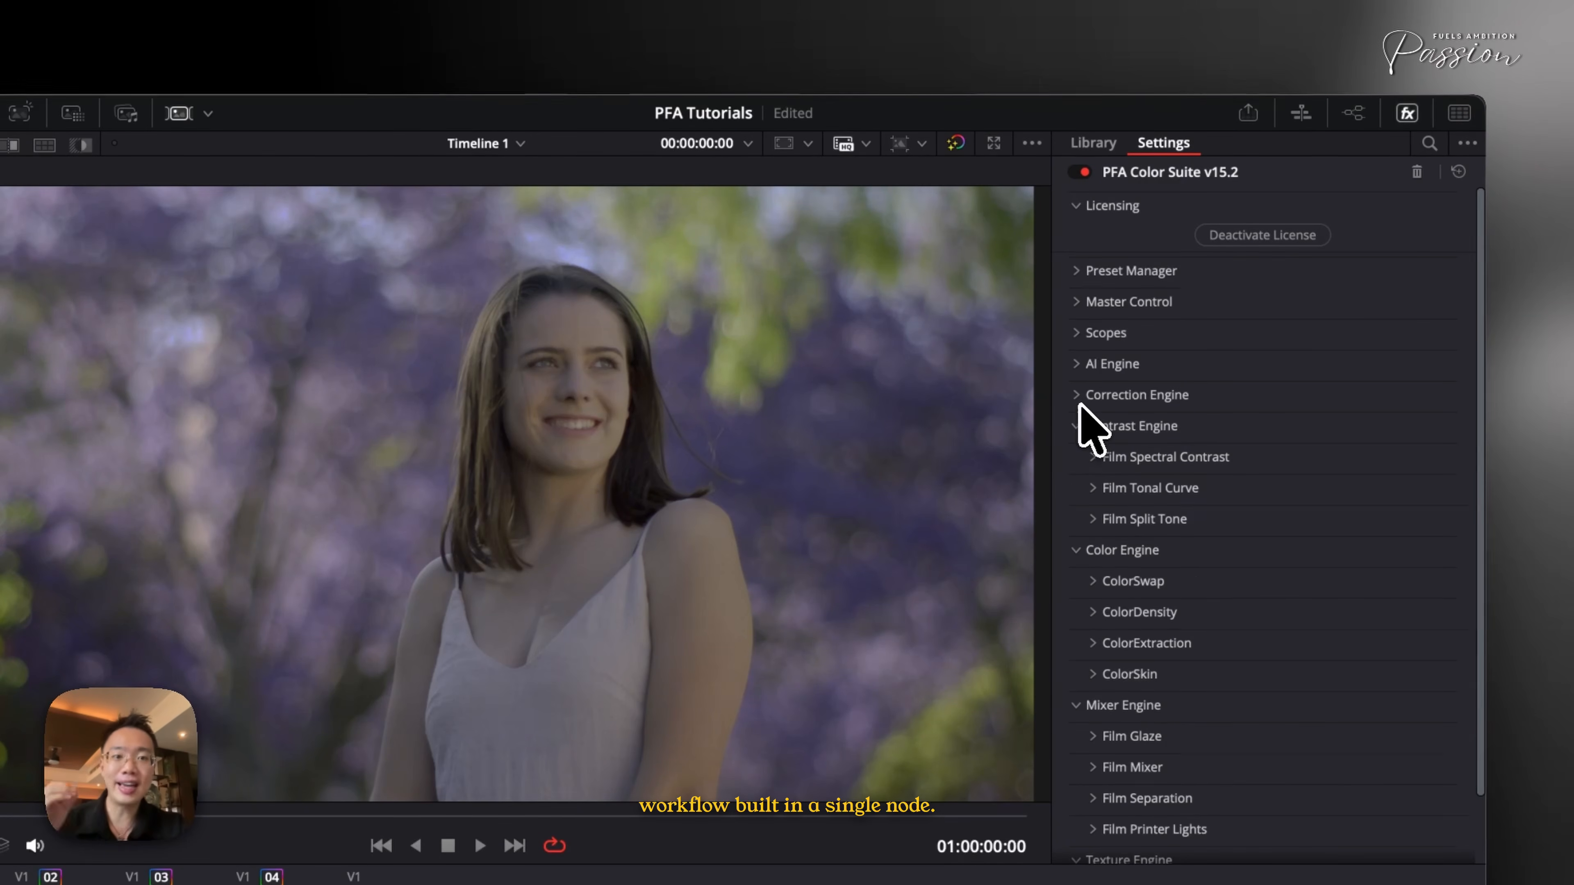
- Show the node graph to view the single plugin node, then hide it again
left_click(1353, 113)
left_click_drag(813, 365, 879, 513)
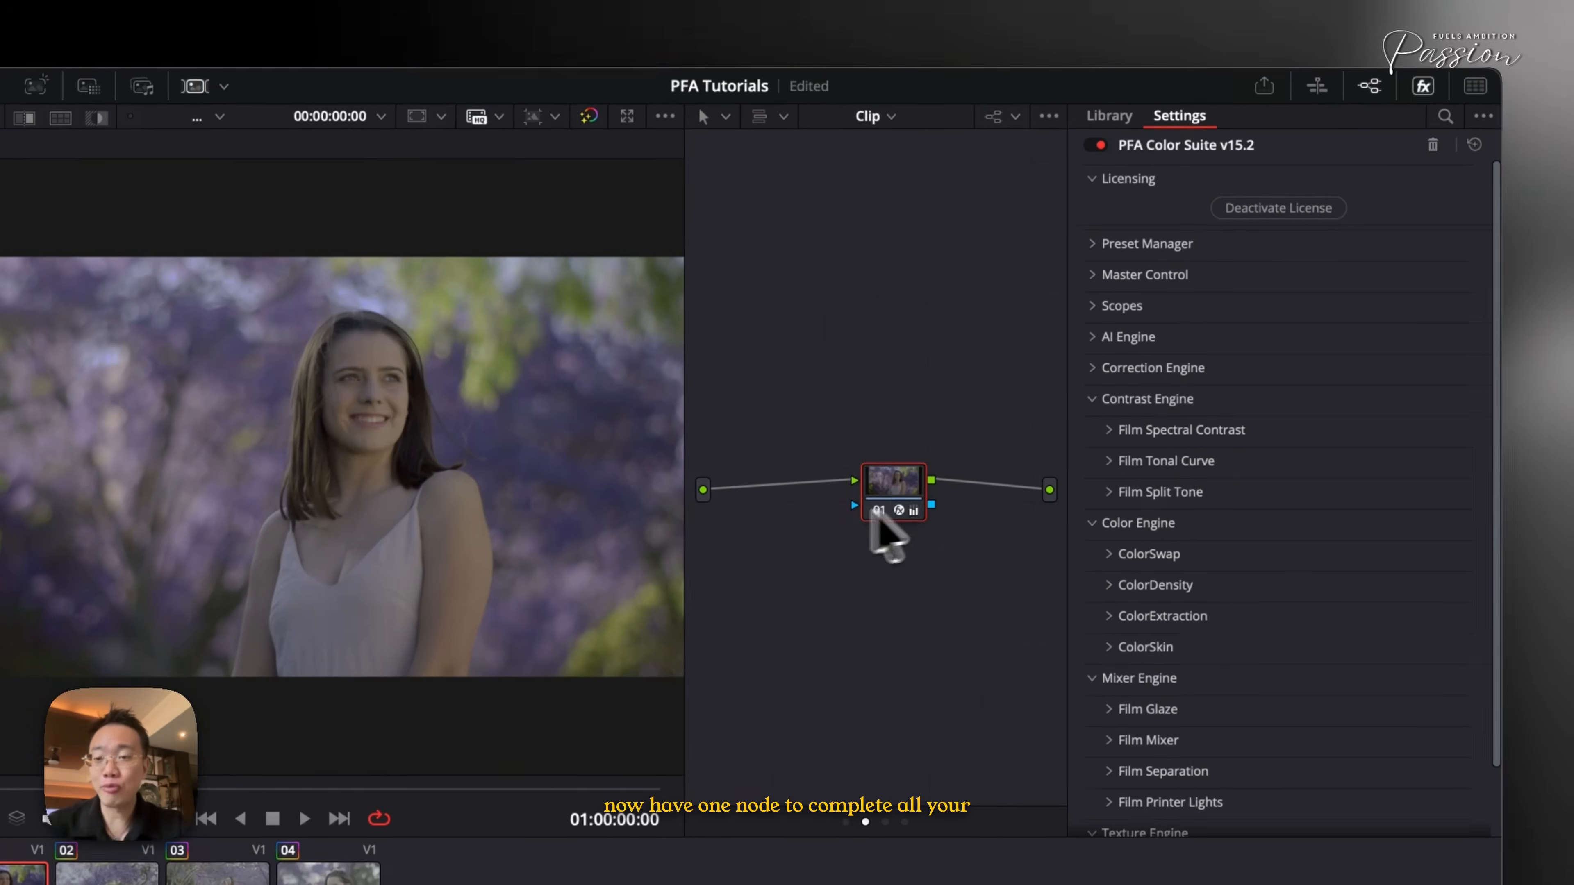
left_click(1346, 105)
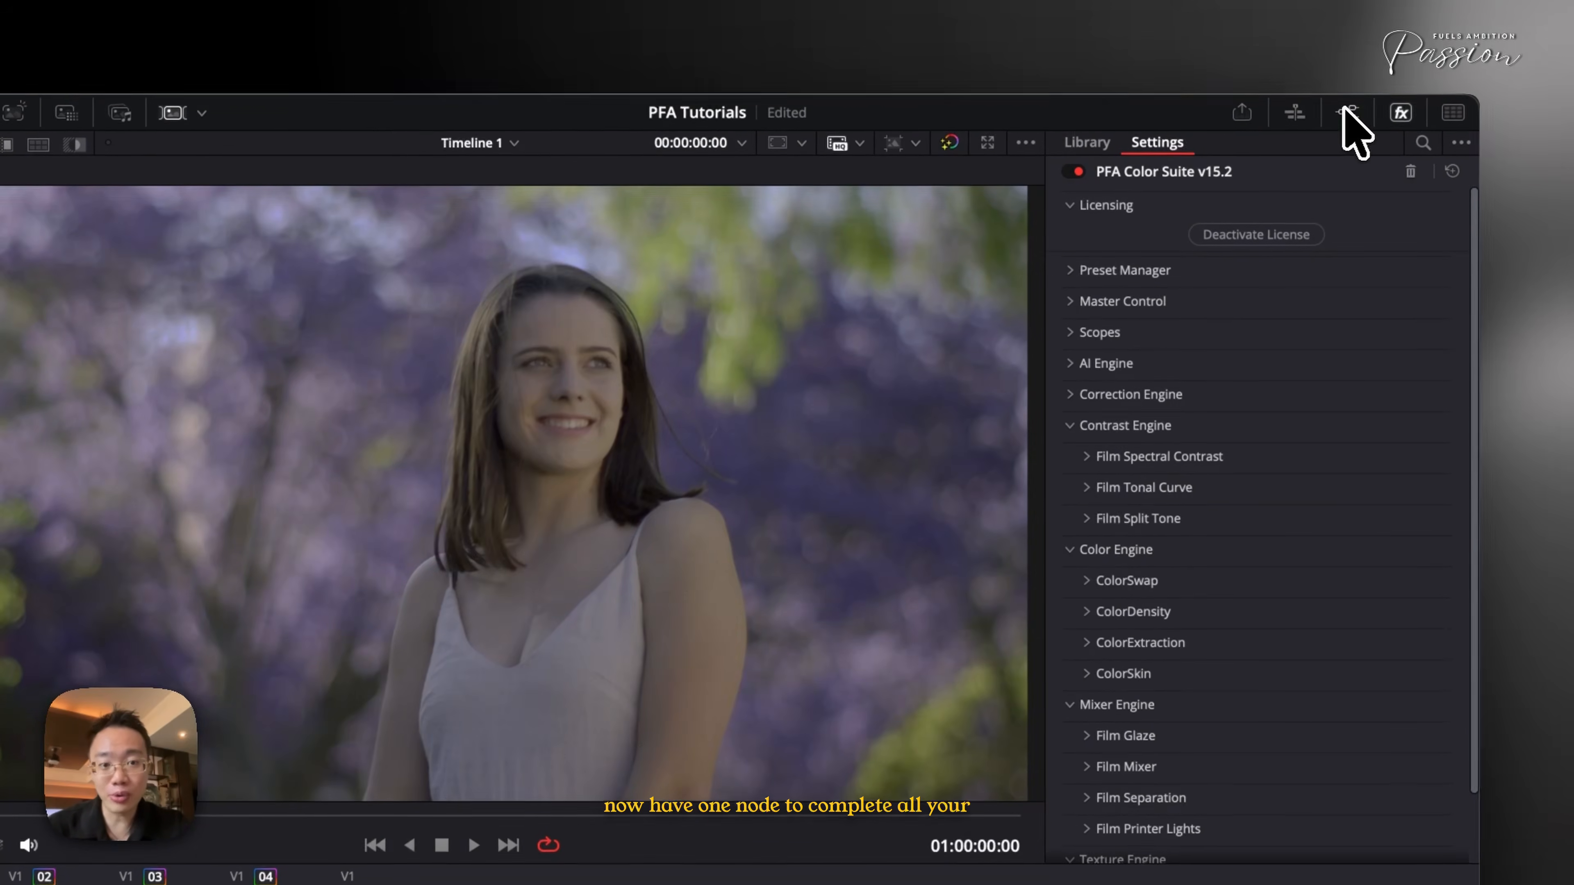
- Collapse the Contrast, Color, Mixer and Texture Engine groups
left_click(1082, 421)
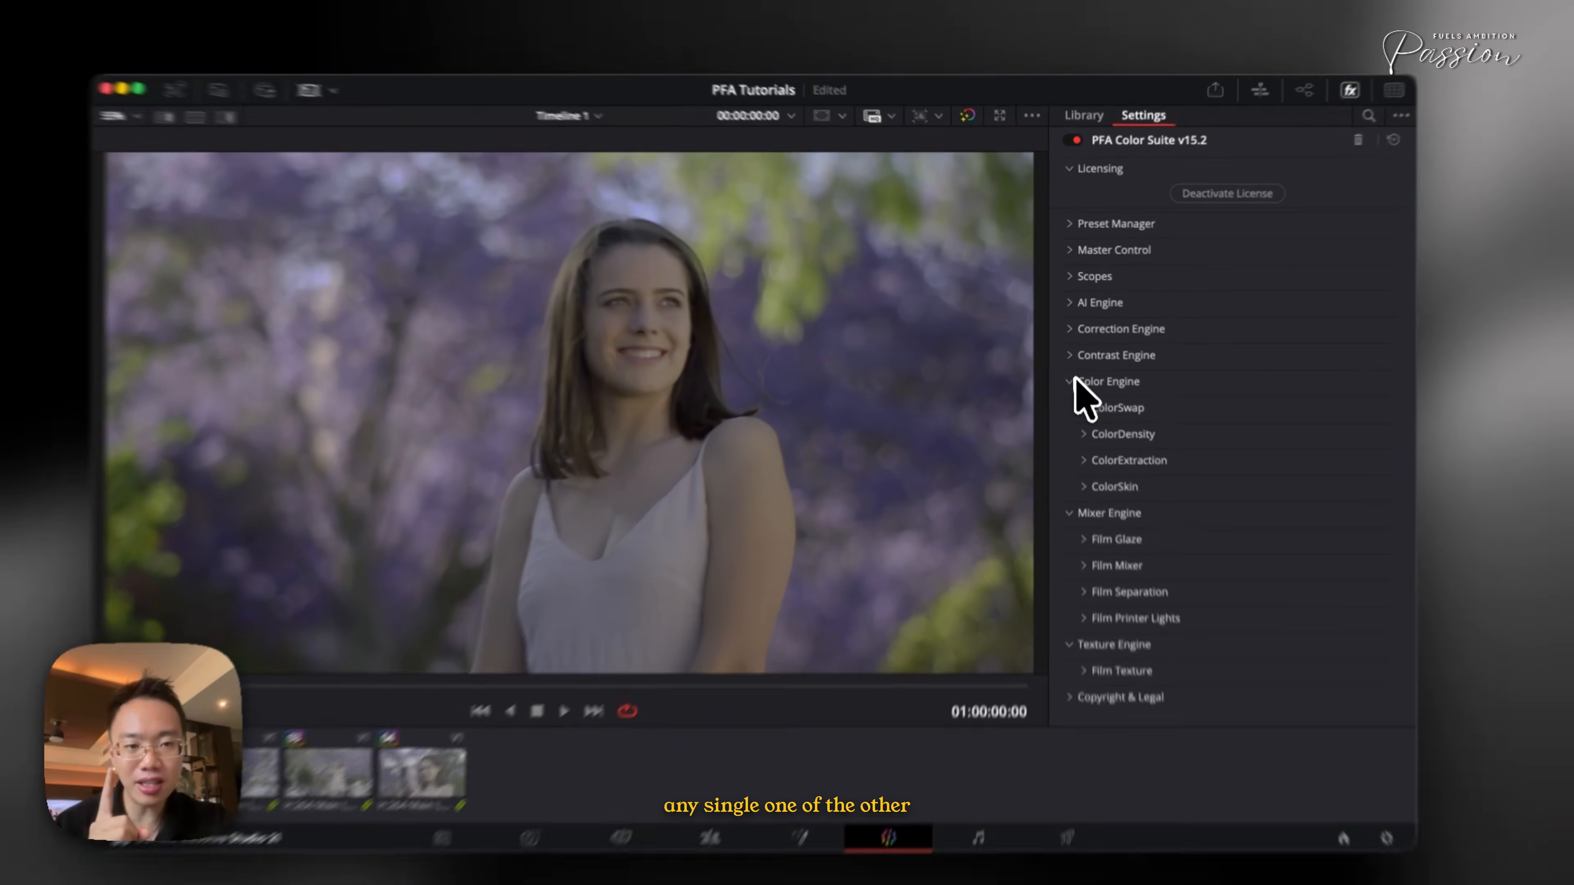
left_click(1090, 370)
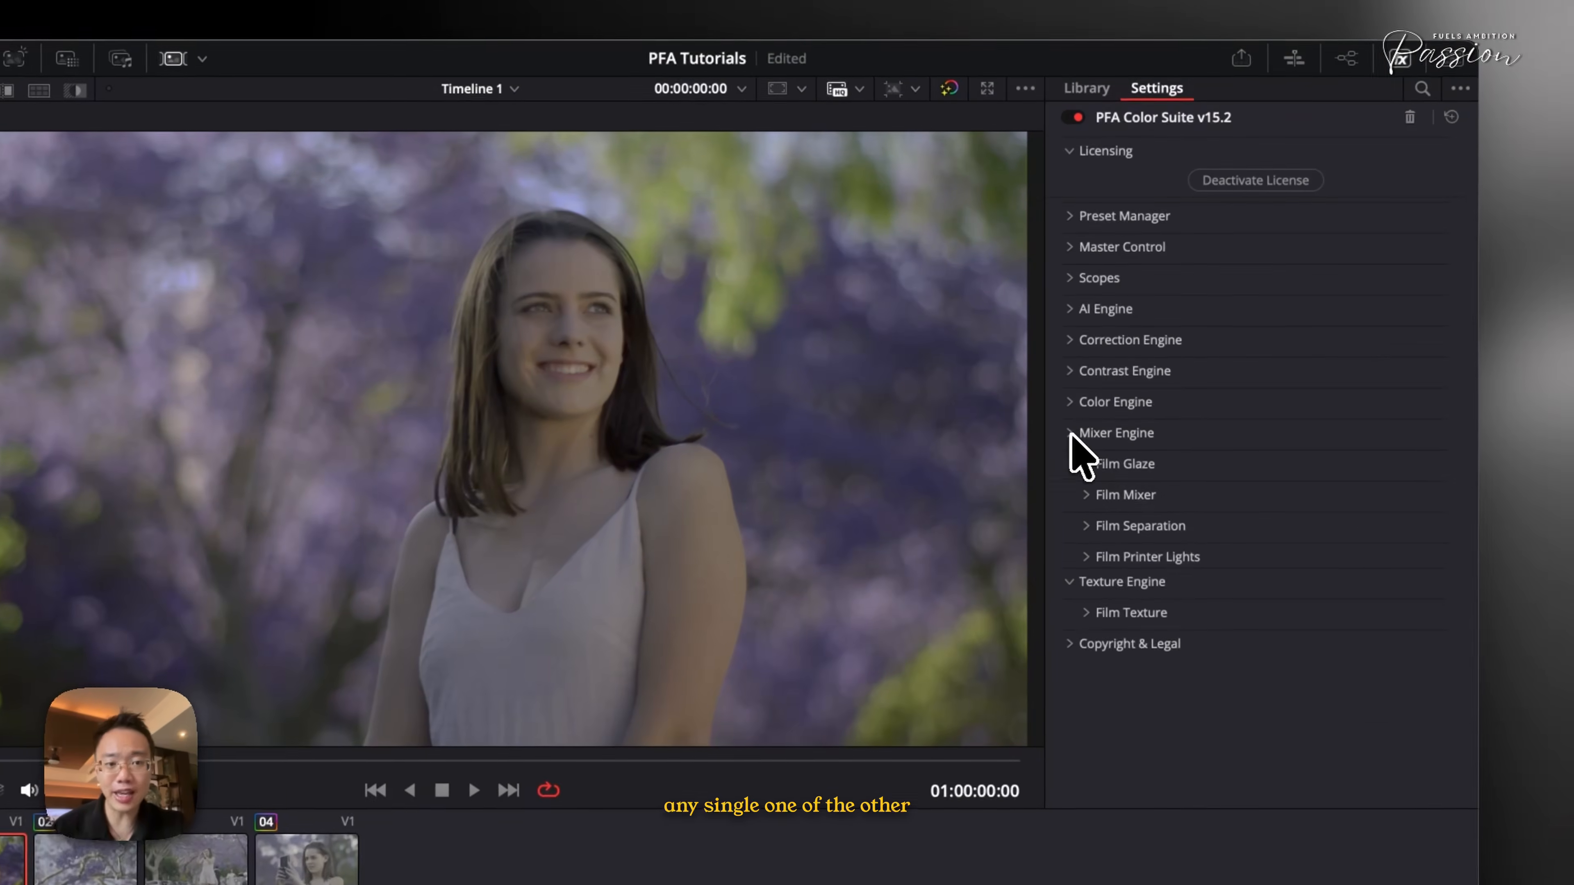
left_click(1072, 434)
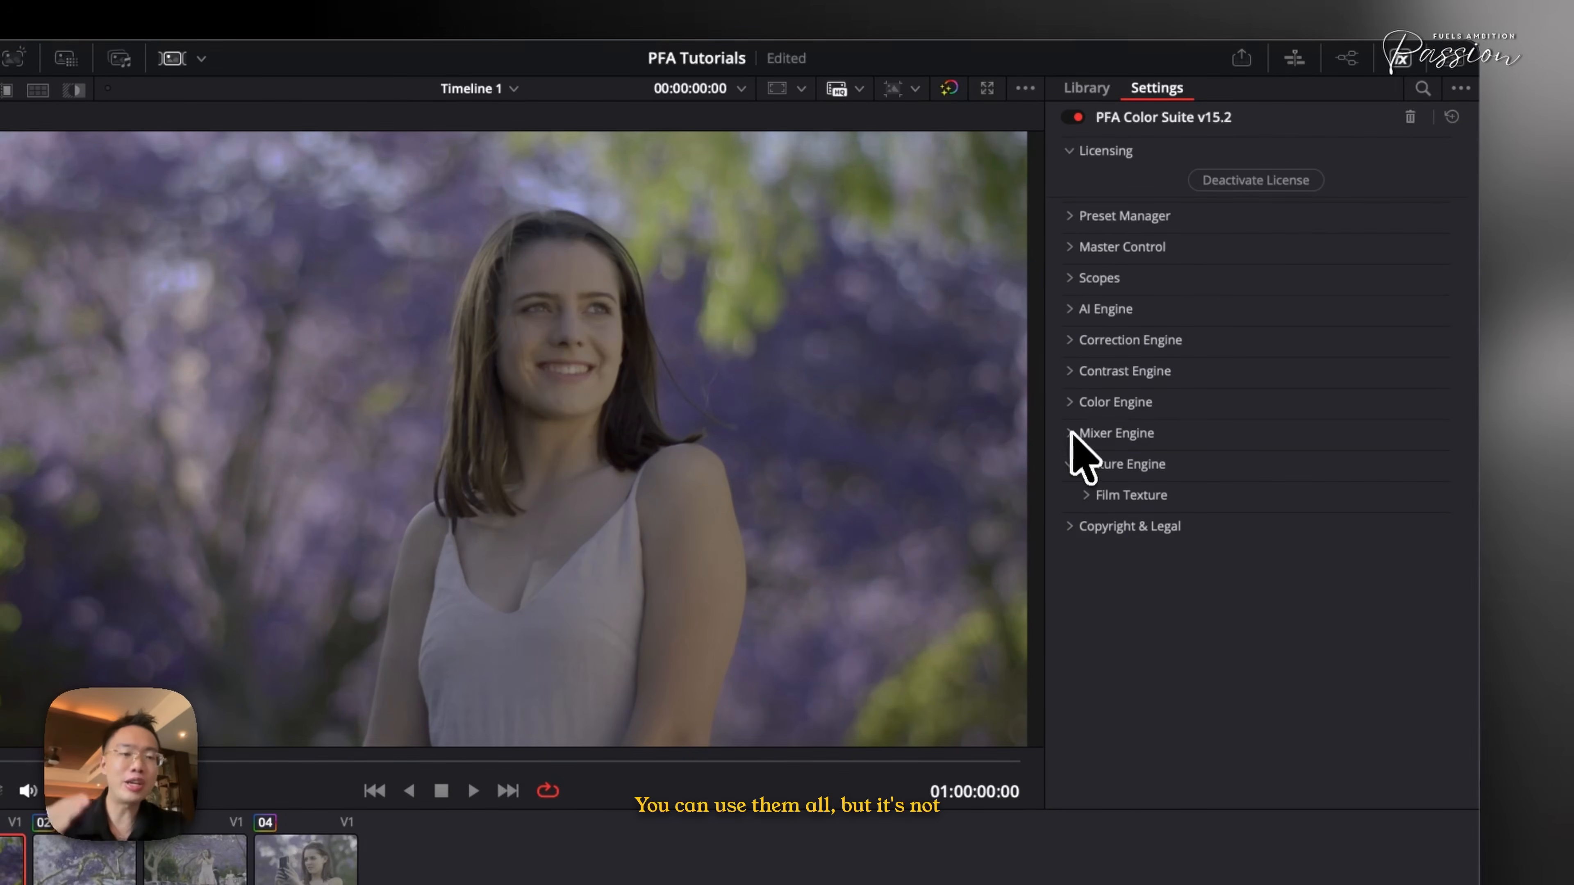
left_click(1071, 462)
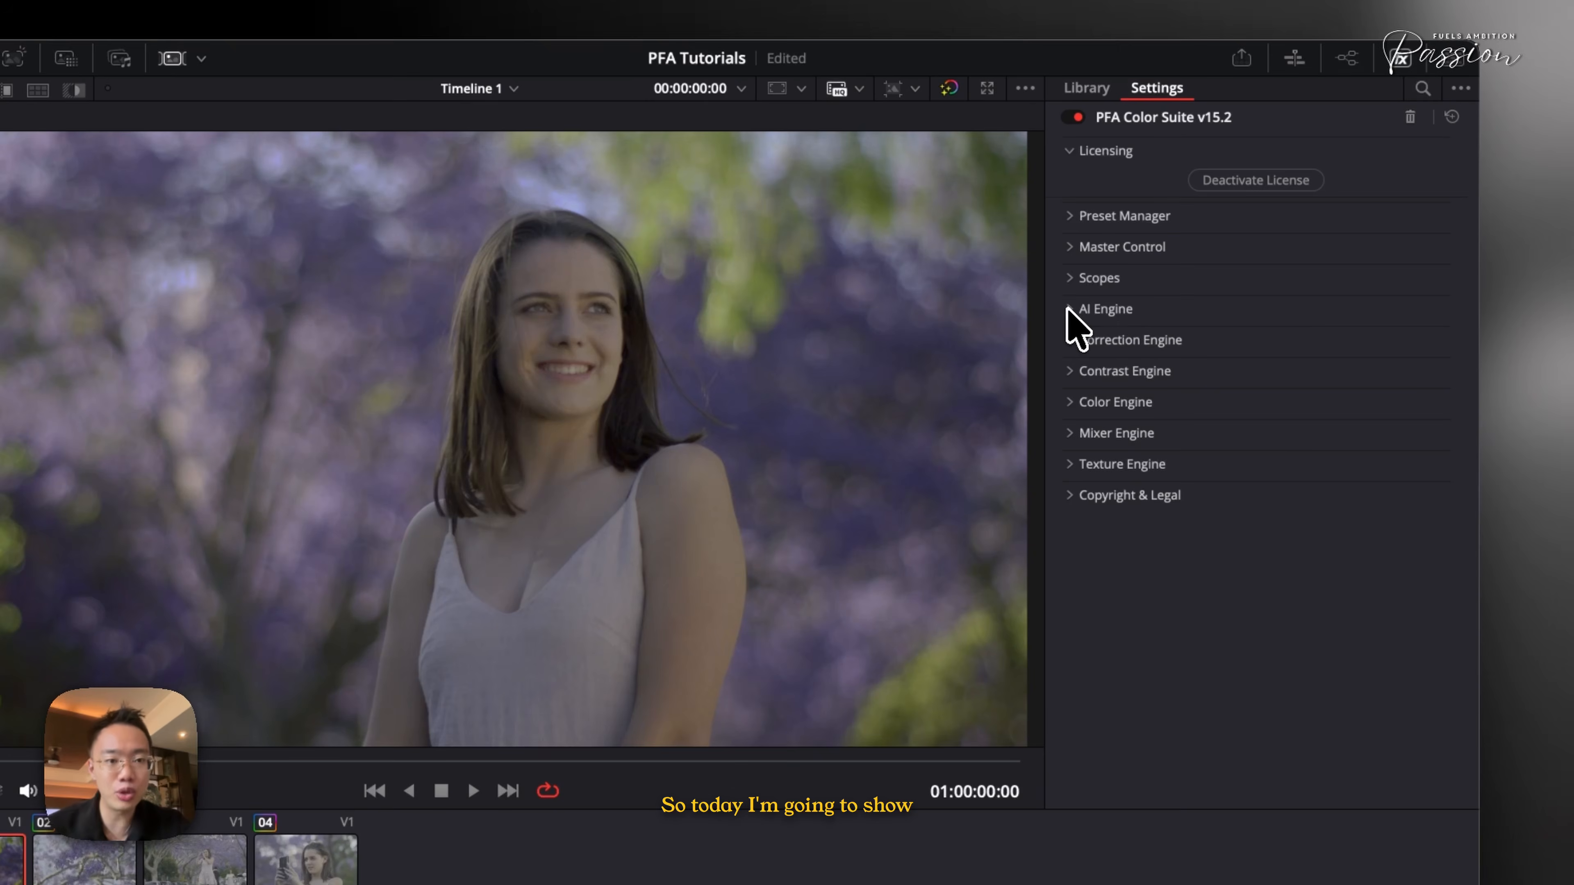
- Expand the AI Engine group to review the Cine Palette AI and Cine Pulse AI controls, then collapse it
left_click(1068, 309)
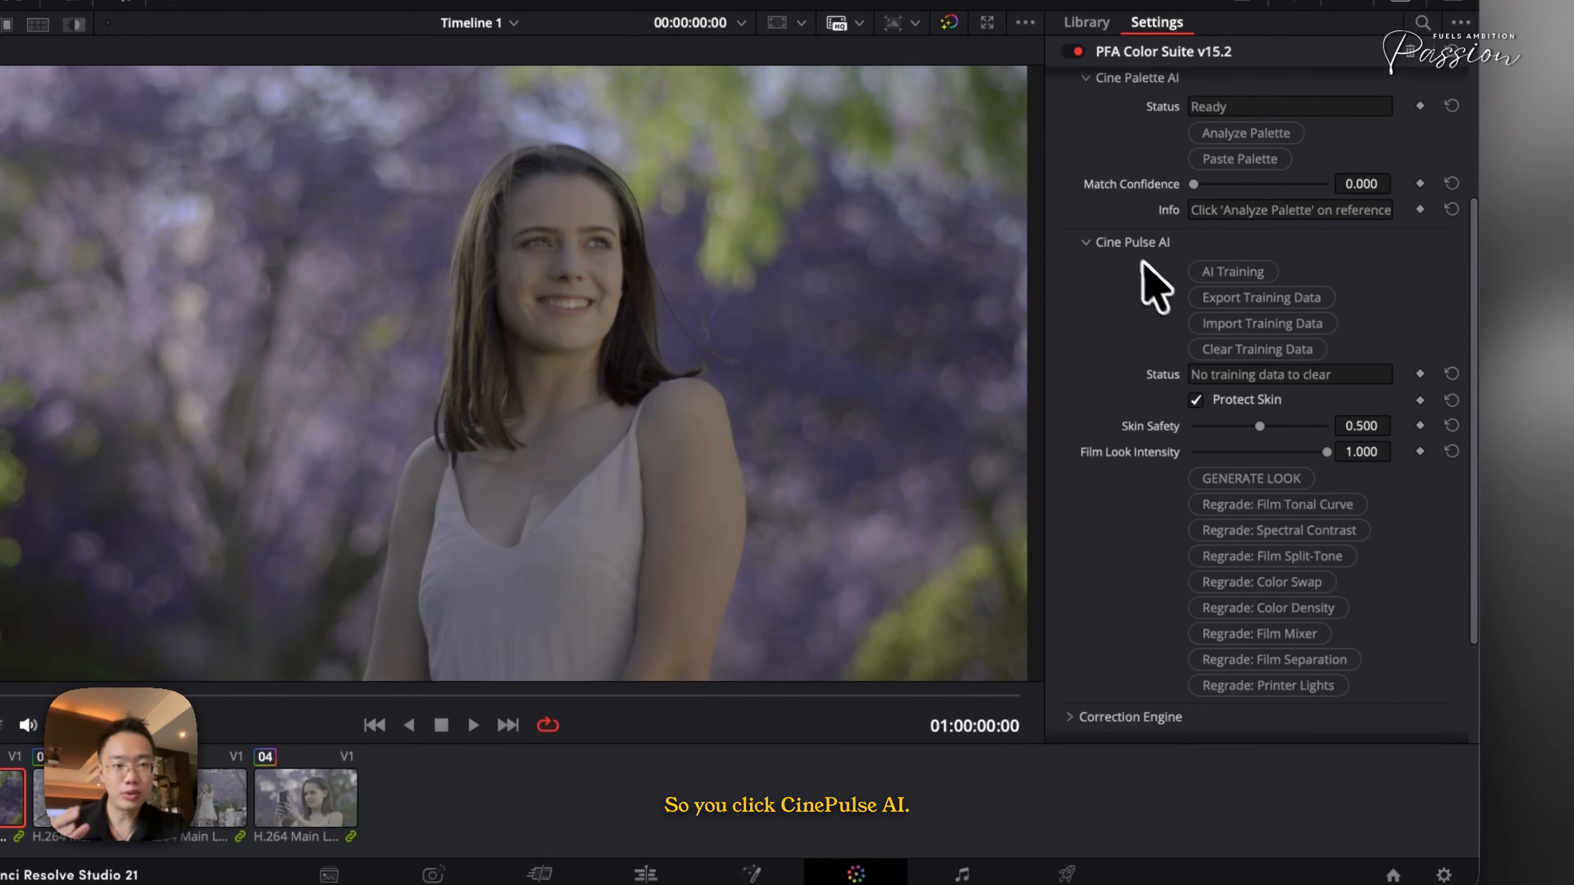
left_click(1133, 243)
left_click(1128, 439)
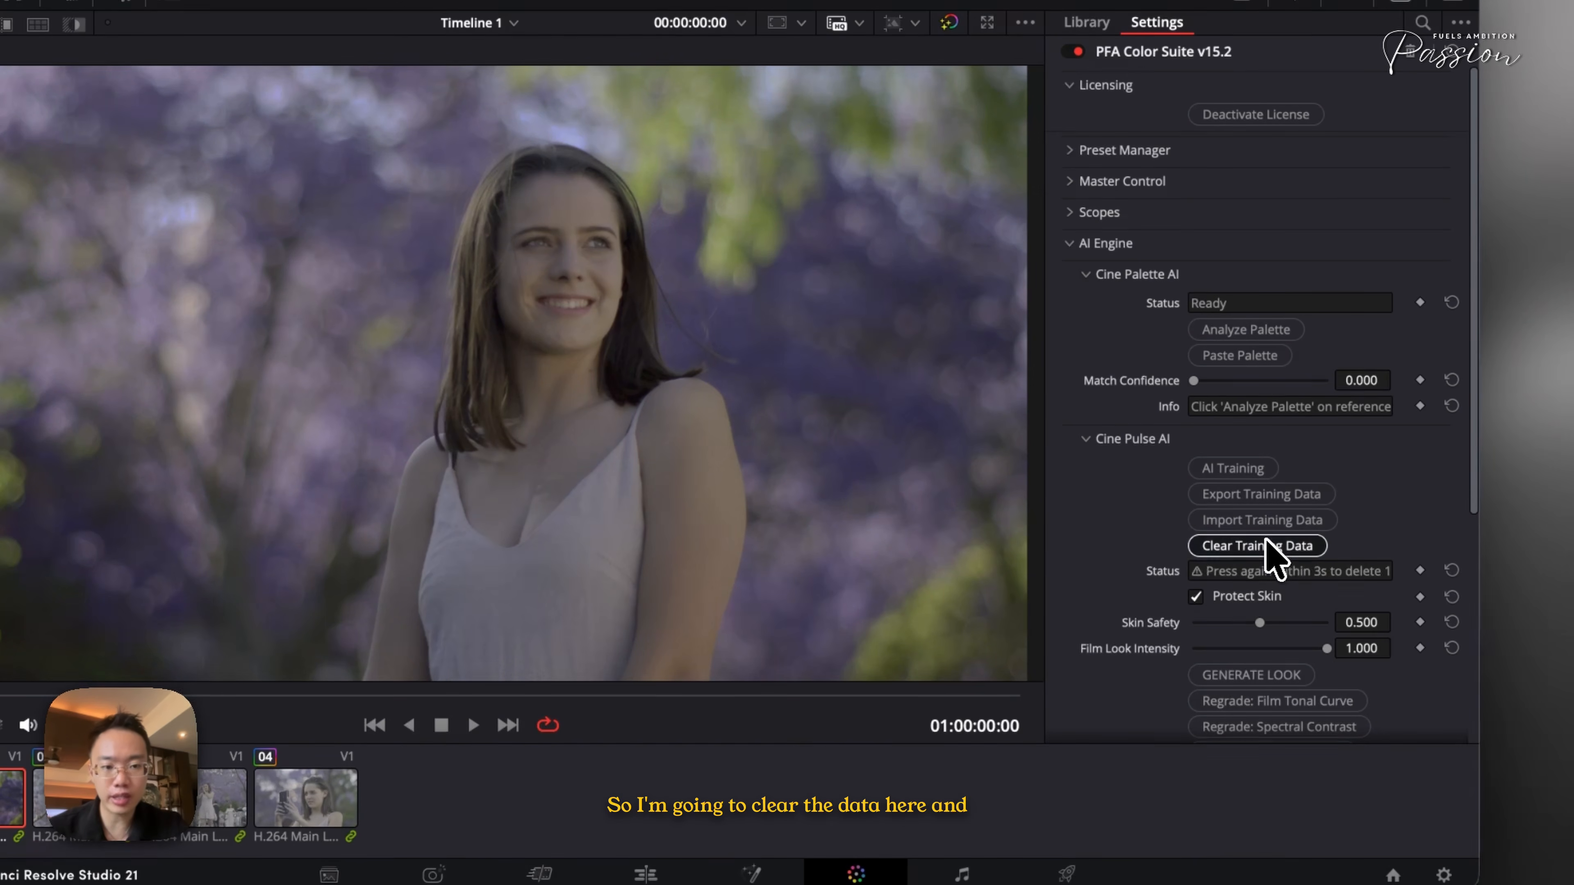
left_click(1096, 439)
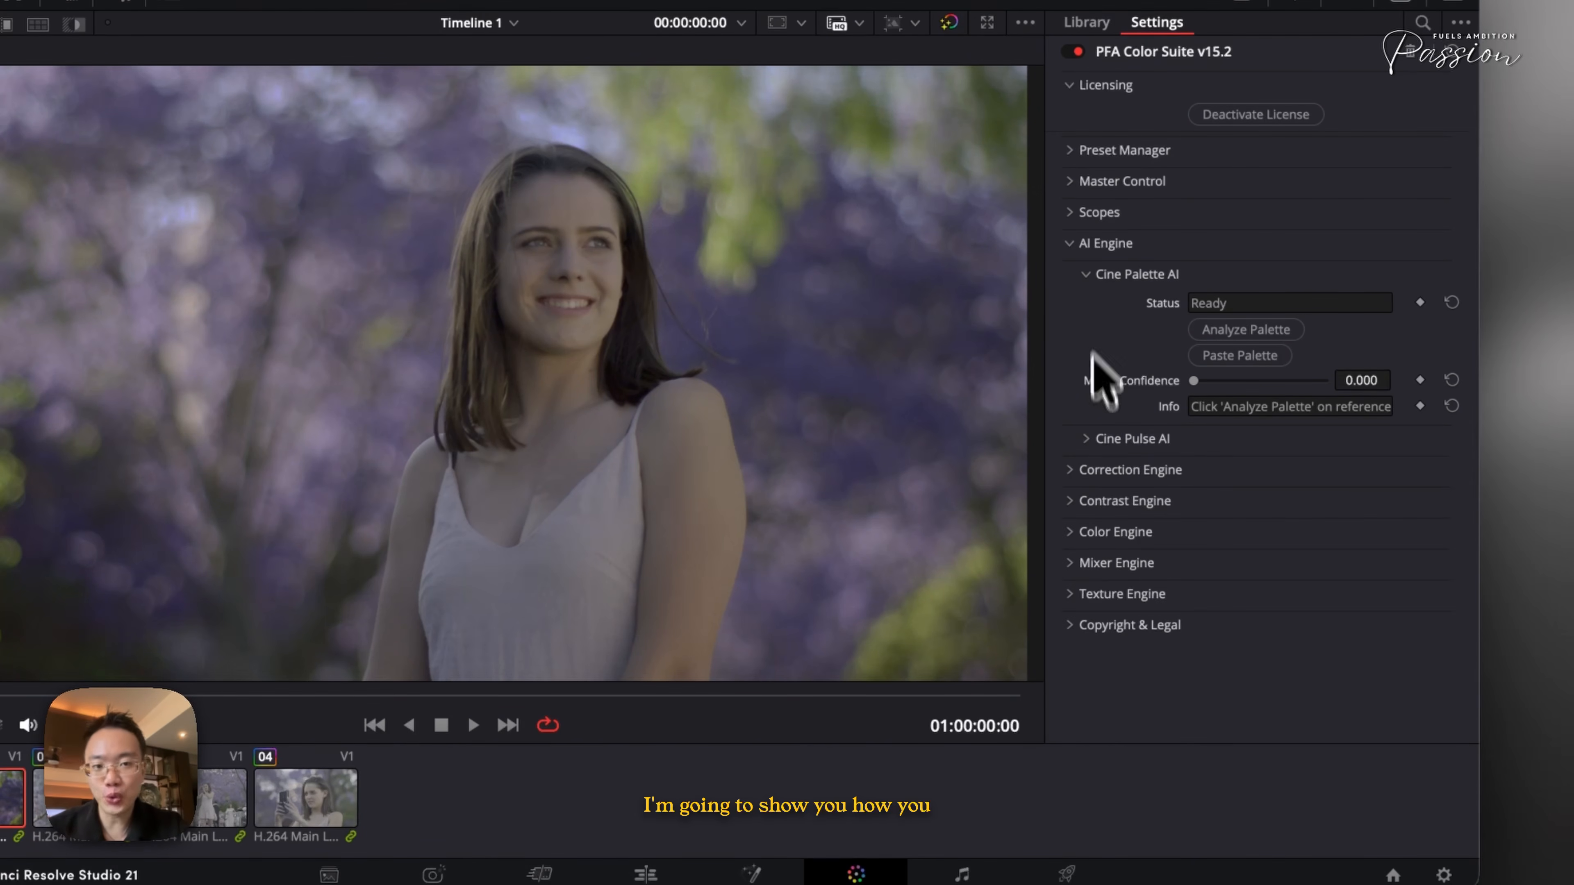
left_click(1069, 244)
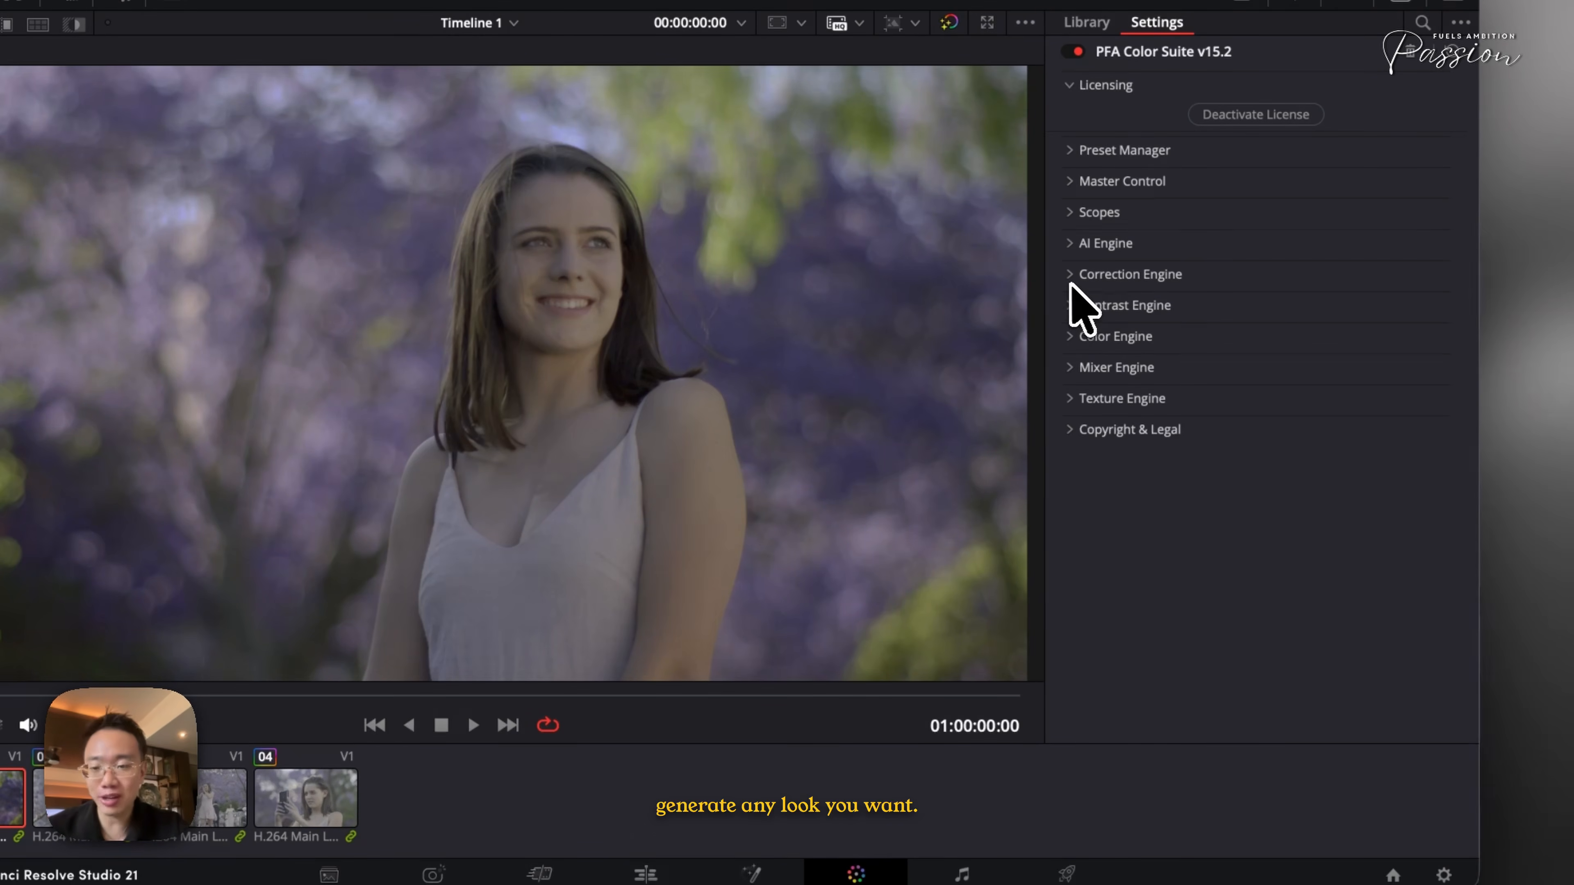
- Open Film Spectral Contrast in the Contrast Engine, set Red Contrast to about 0.597, and toggle the section to compare
left_click(1070, 304)
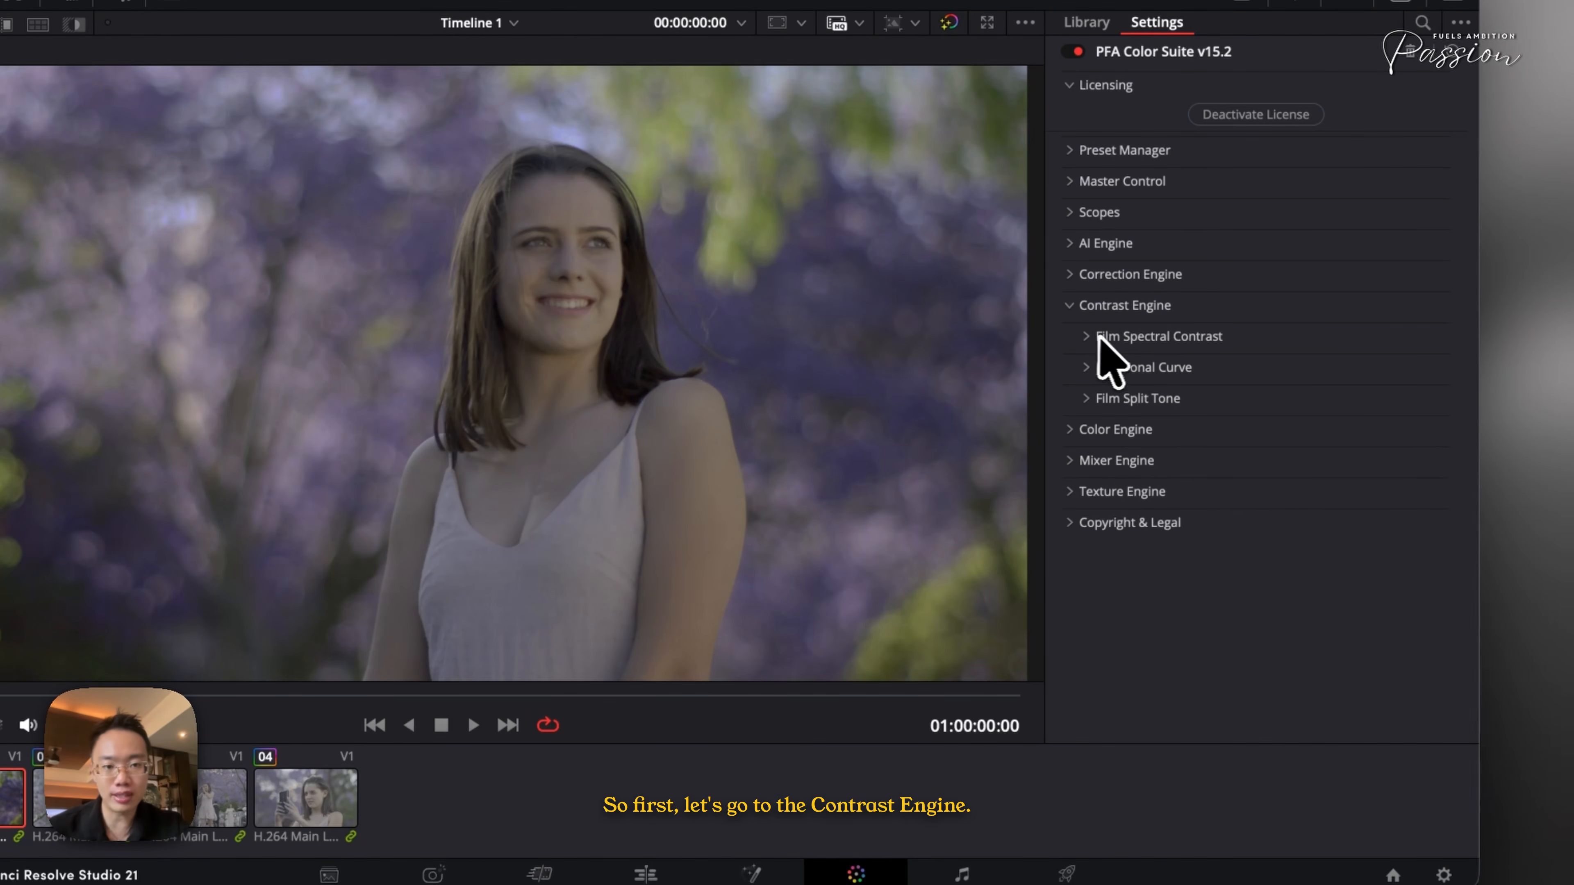
left_click(1088, 335)
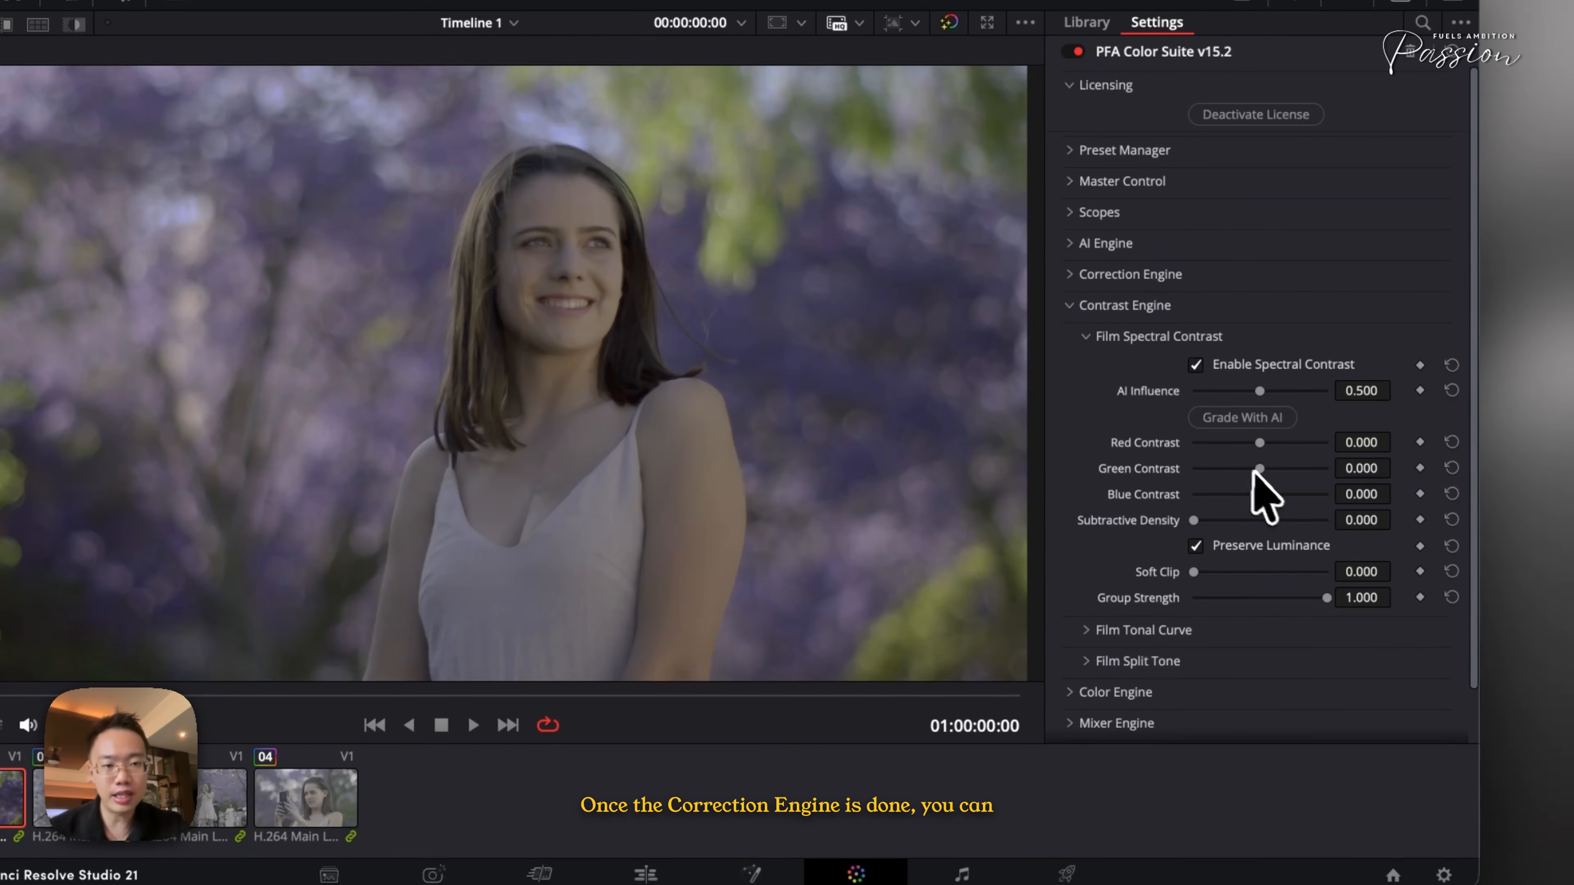
left_click_drag(1260, 441, 1301, 444)
left_click(1238, 366)
left_click(1240, 367)
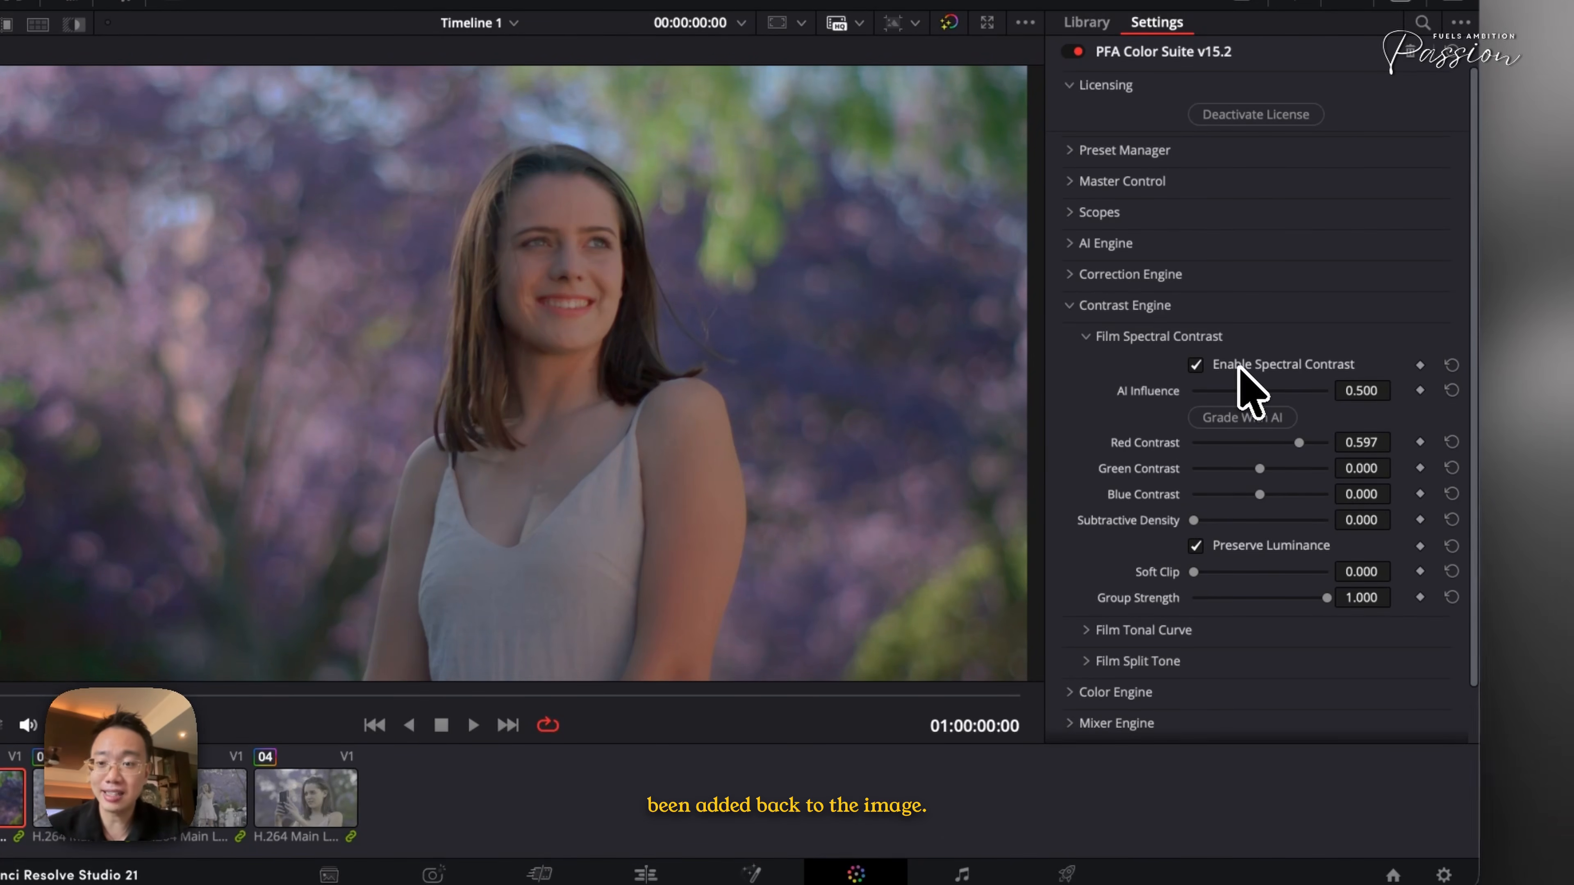
- Set Blue Contrast to about 0.023 and Green Contrast to about 0.101
left_click_drag(1260, 495, 1252, 495)
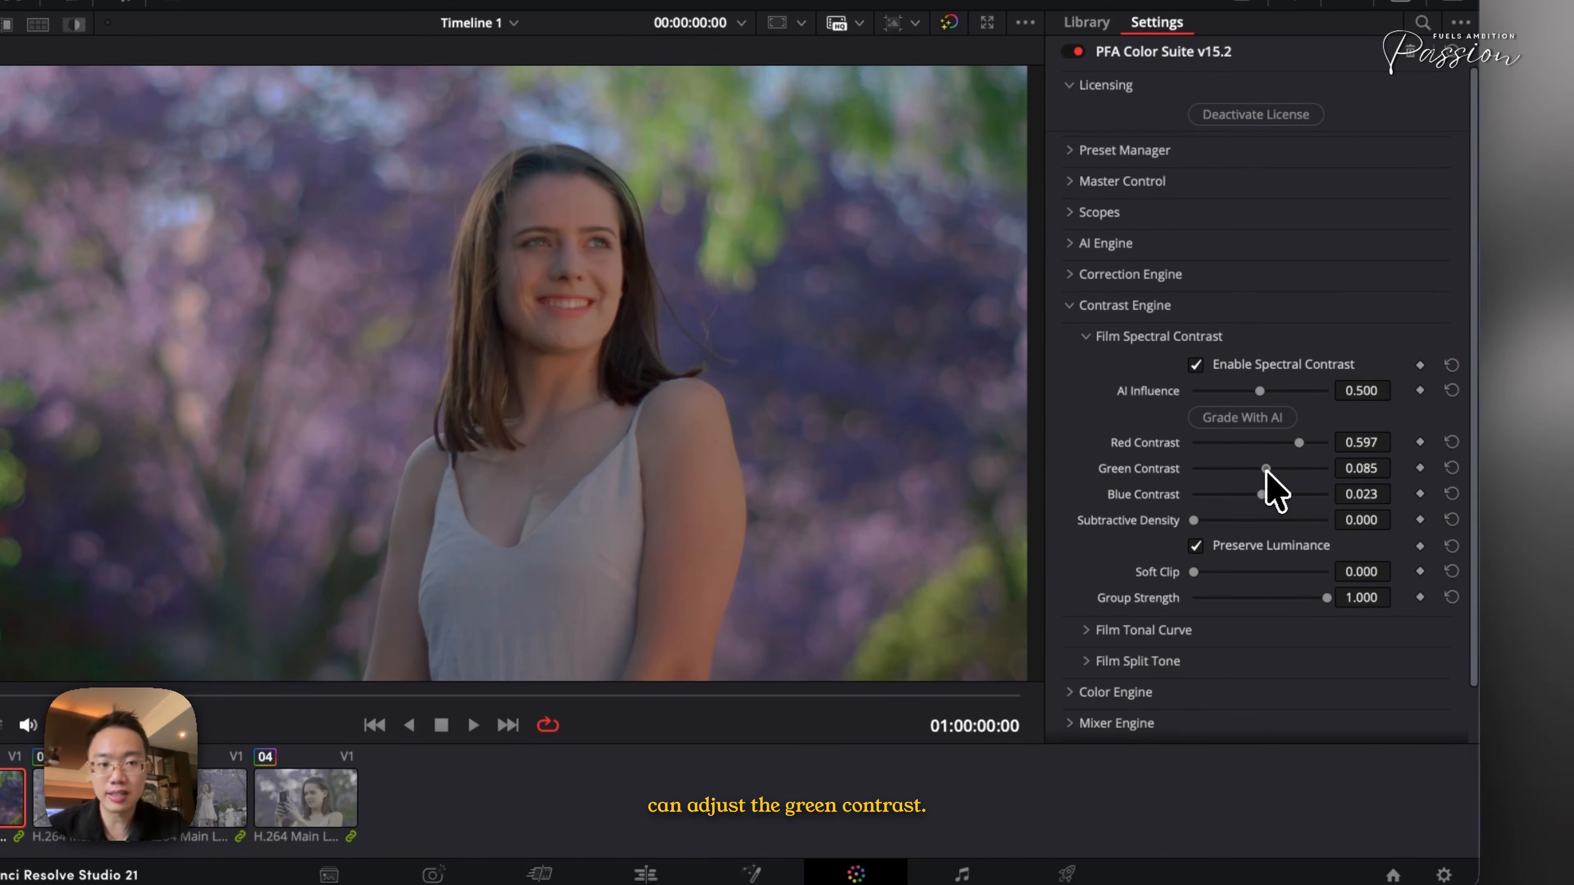
left_click_drag(1267, 469, 1269, 470)
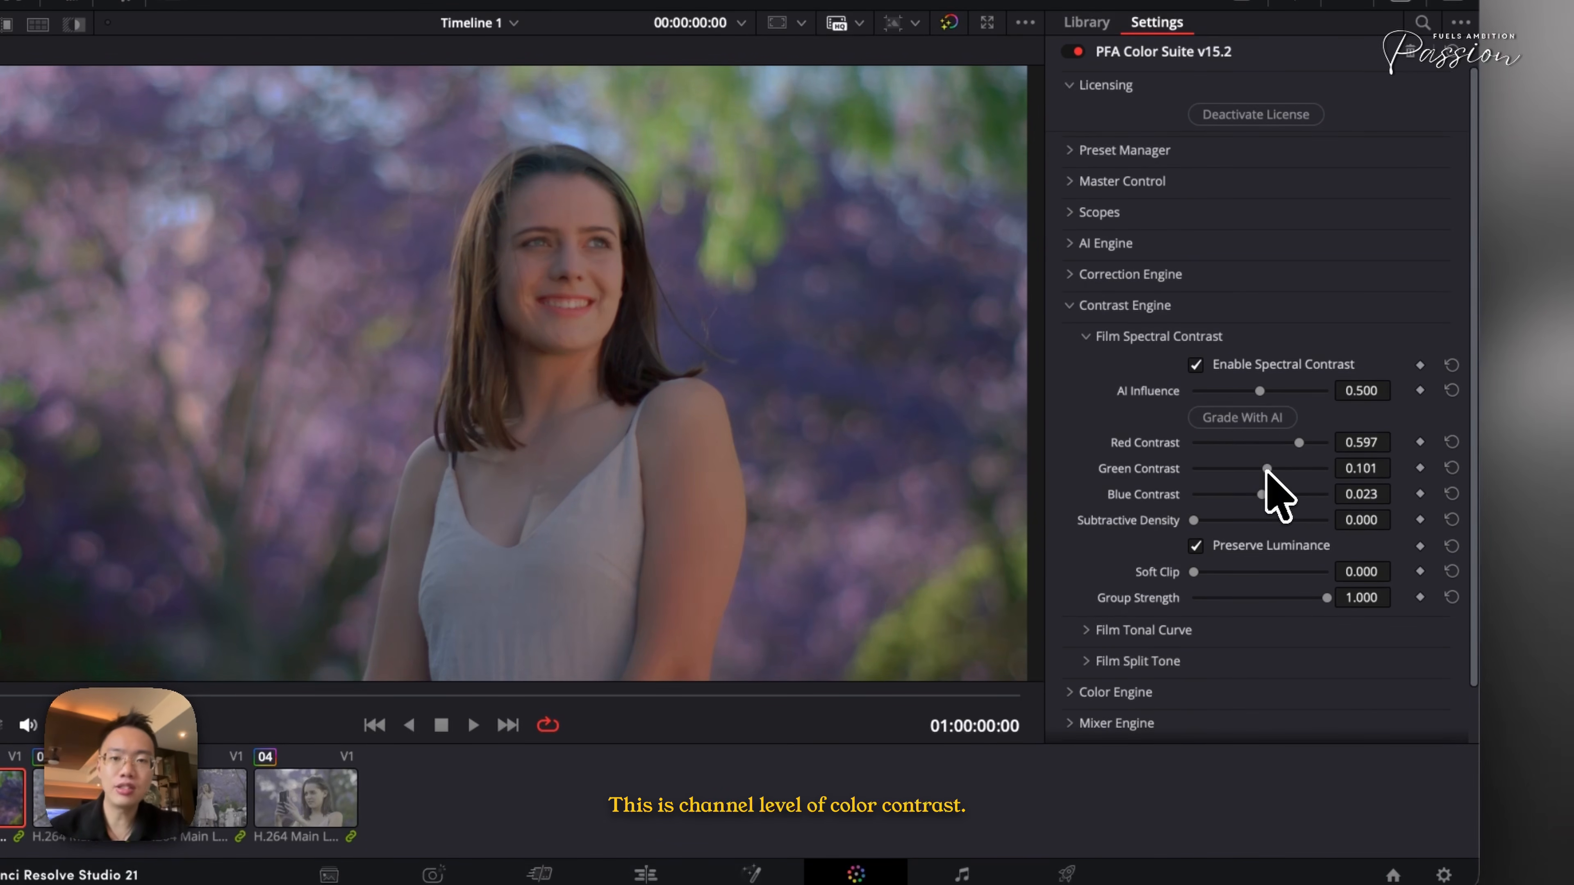
- Toggle Spectral Contrast and bypass the grade twice to compare before and after
left_click(1216, 365)
key("super+d")
key("super+d")
- Collapse Film Spectral Contrast, open Film Tonal Curve, show the curve overlay and raise Shadow Softness to about 6.43
left_click(1157, 339)
left_click(1147, 365)
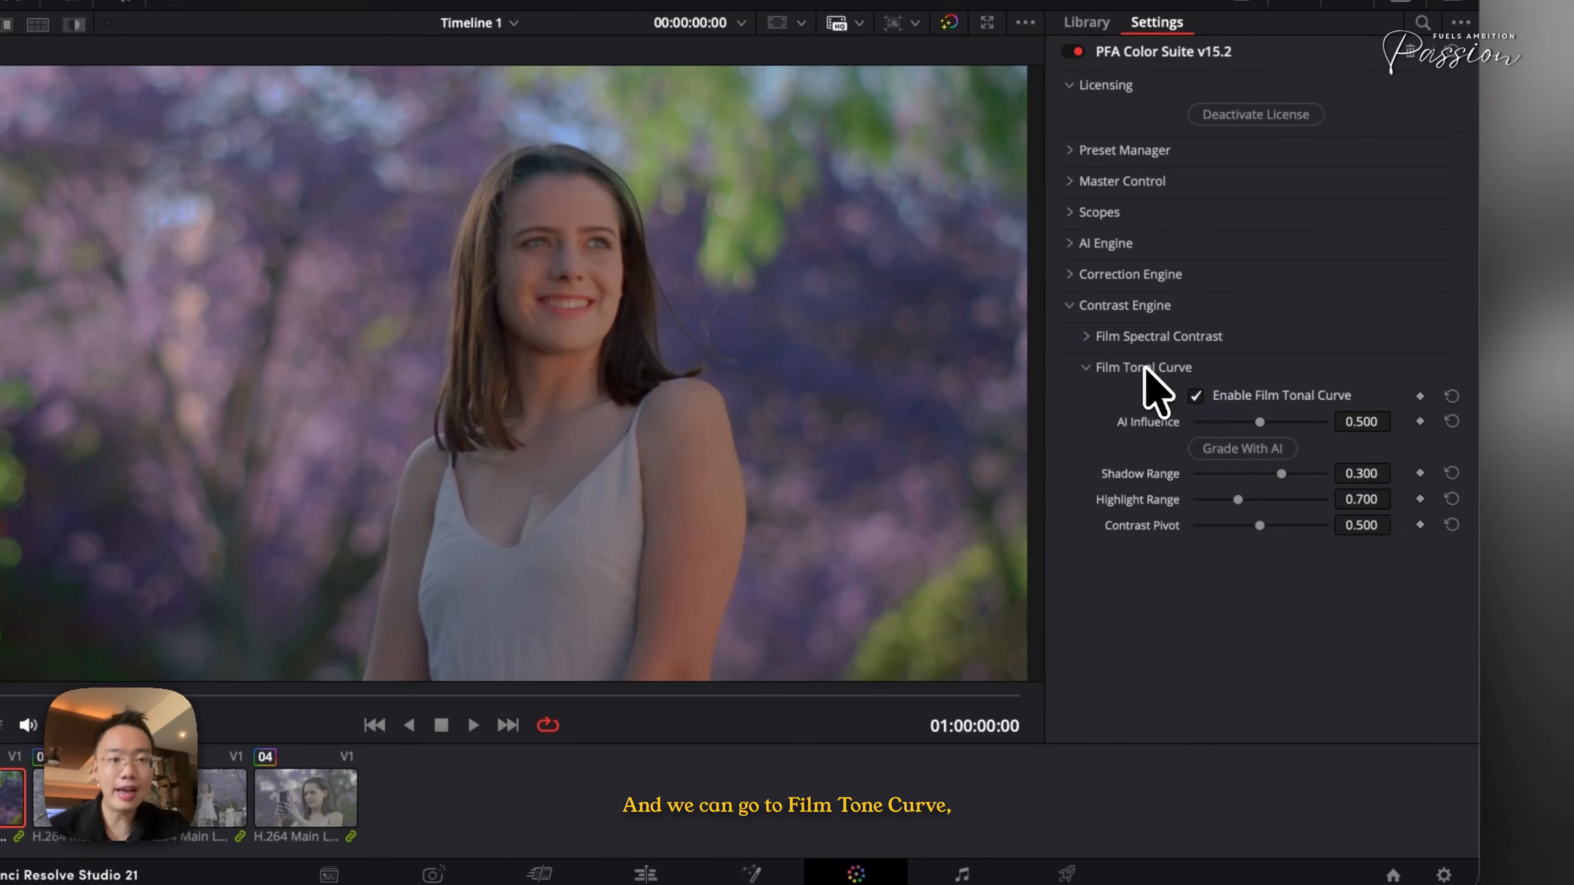
scroll(1270, 576, "down", 2)
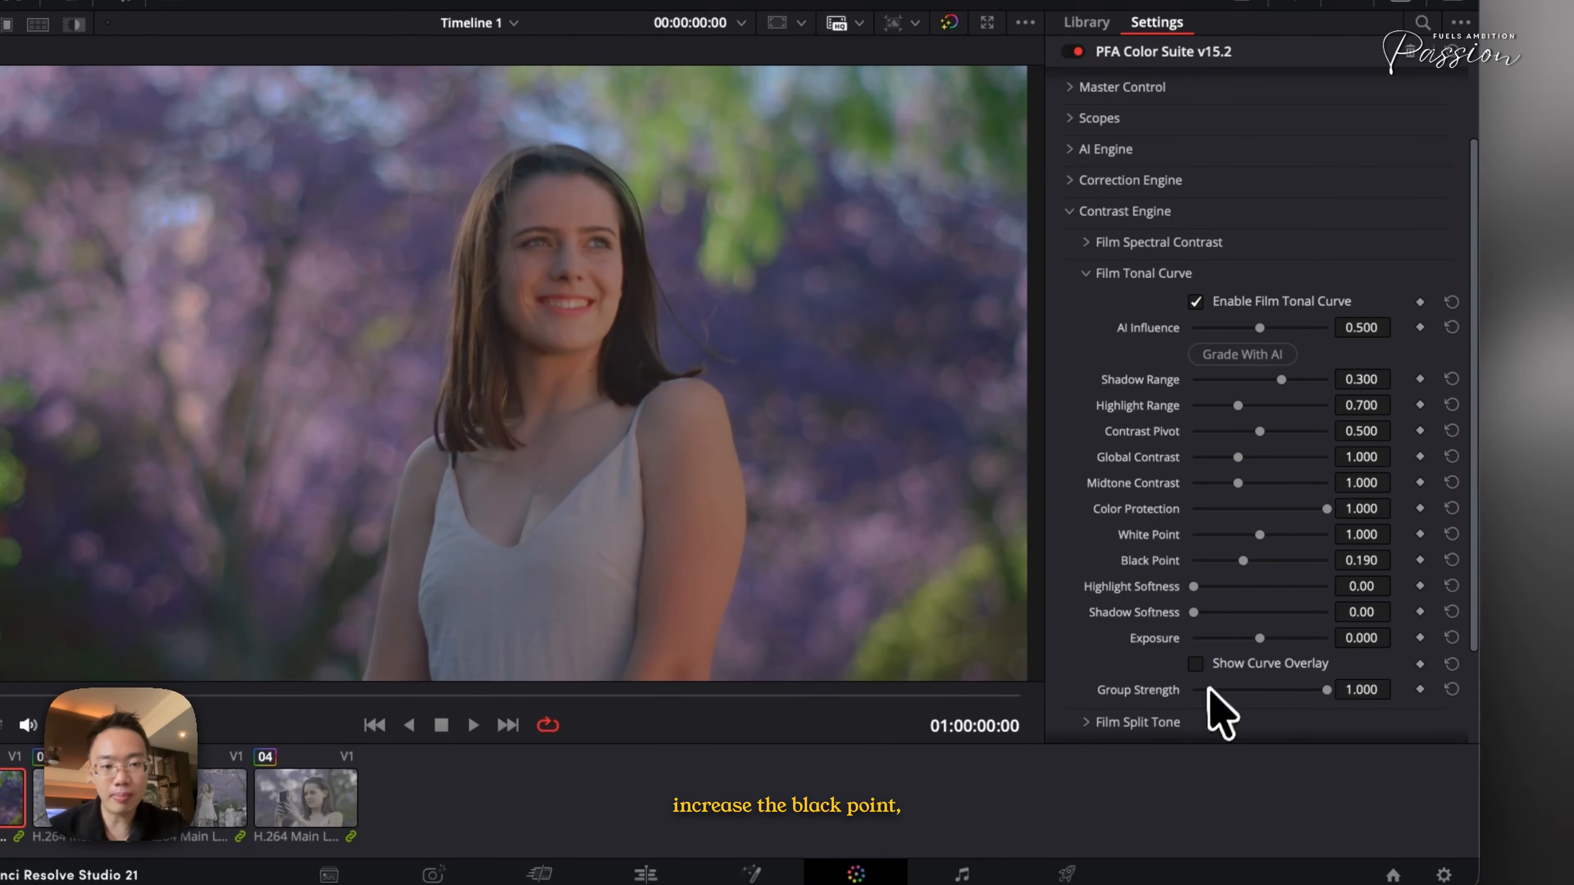
left_click(1213, 663)
left_click_drag(1195, 612, 1279, 627)
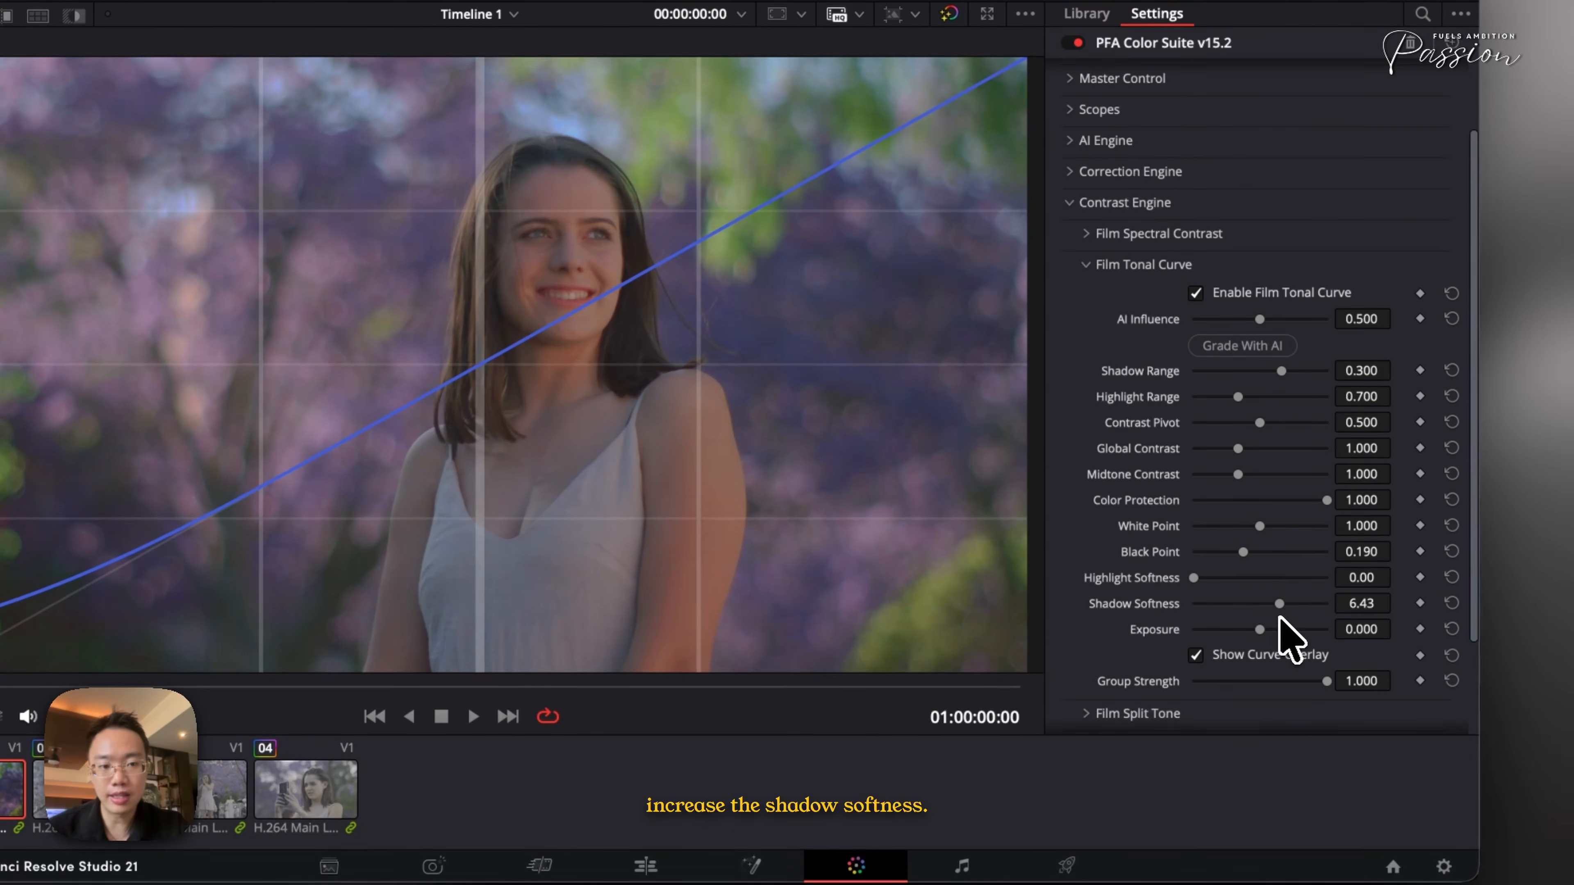
- Raise Black Point to about 0.233 and hide the curve overlay
left_click_drag(1239, 555, 1258, 555)
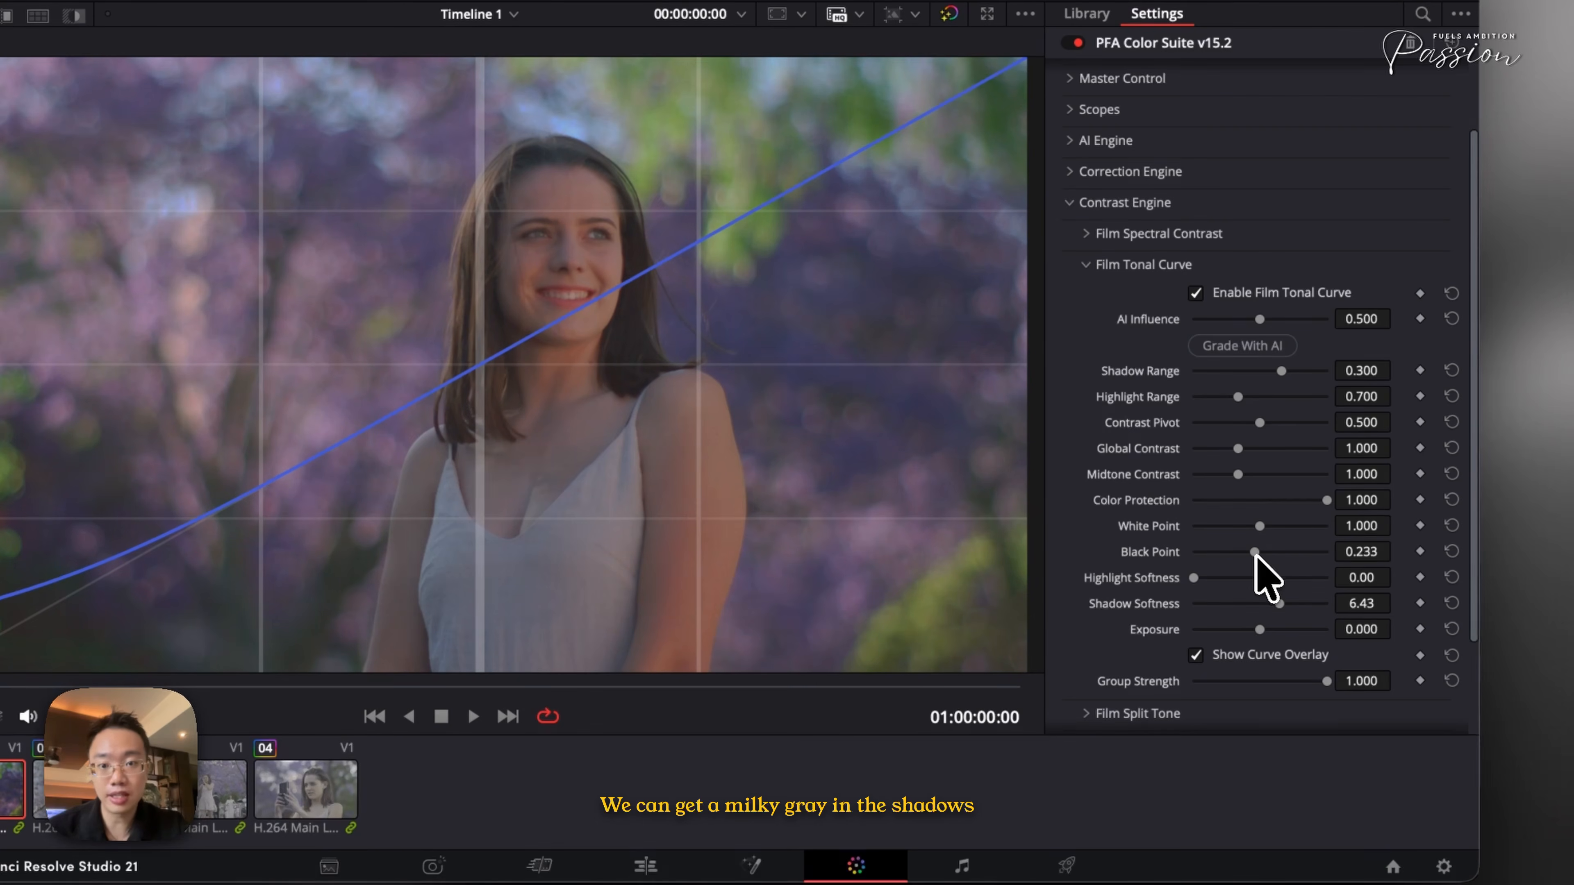
left_click(1213, 656)
- Bypass the grade twice to compare before and after, then collapse Film Tonal Curve
key("super+d")
key("super+d")
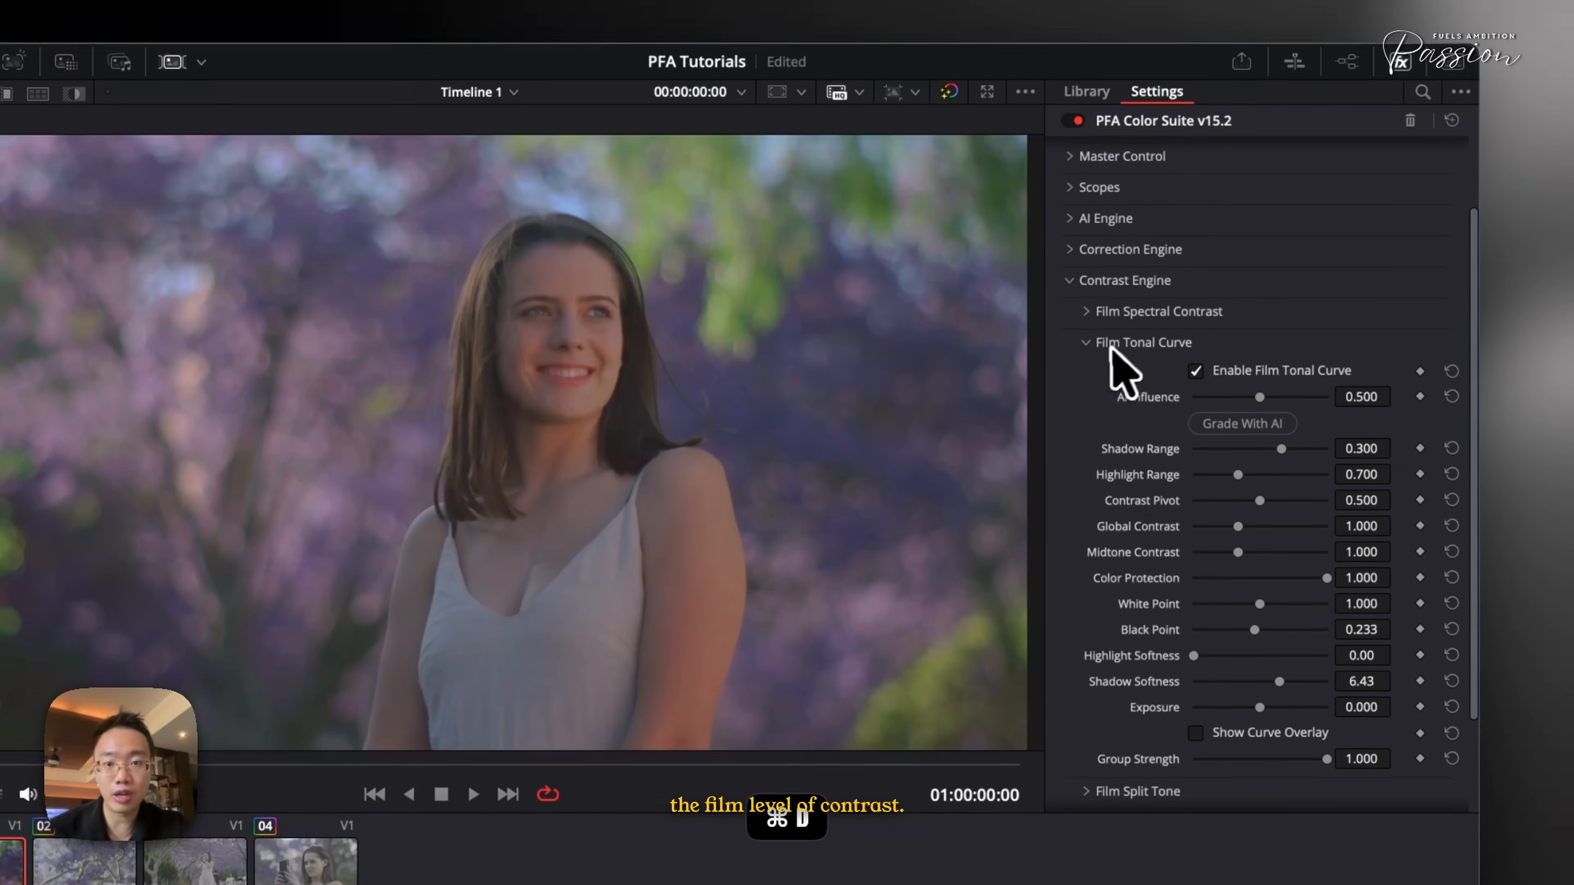
left_click(1118, 299)
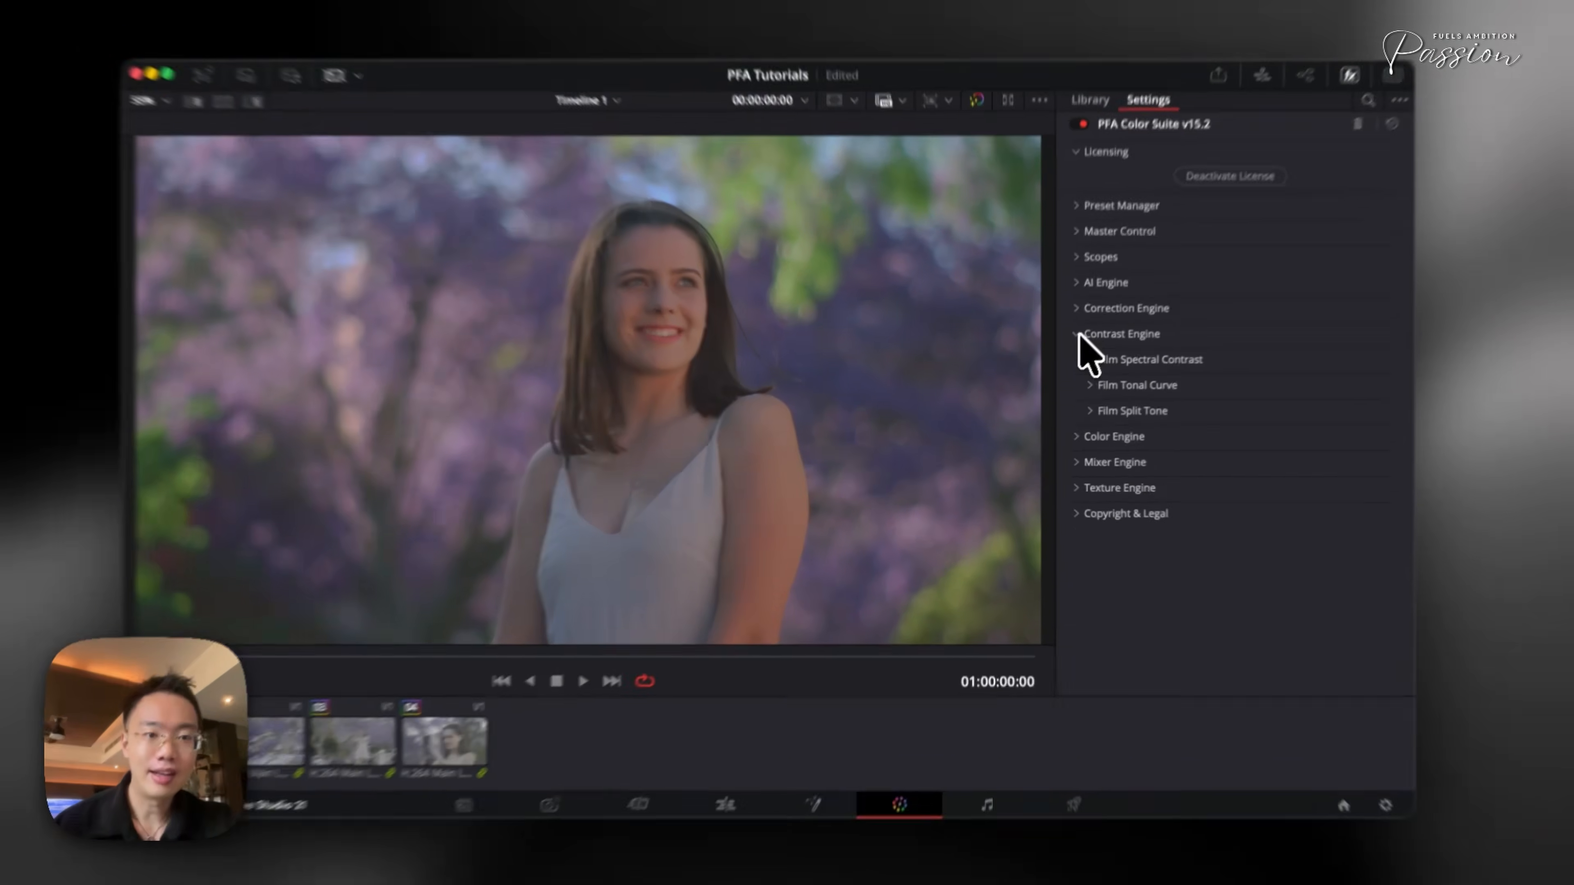
- Collapse Contrast Engine and expand Color Engine with its ColorSwap section
left_click(1097, 346)
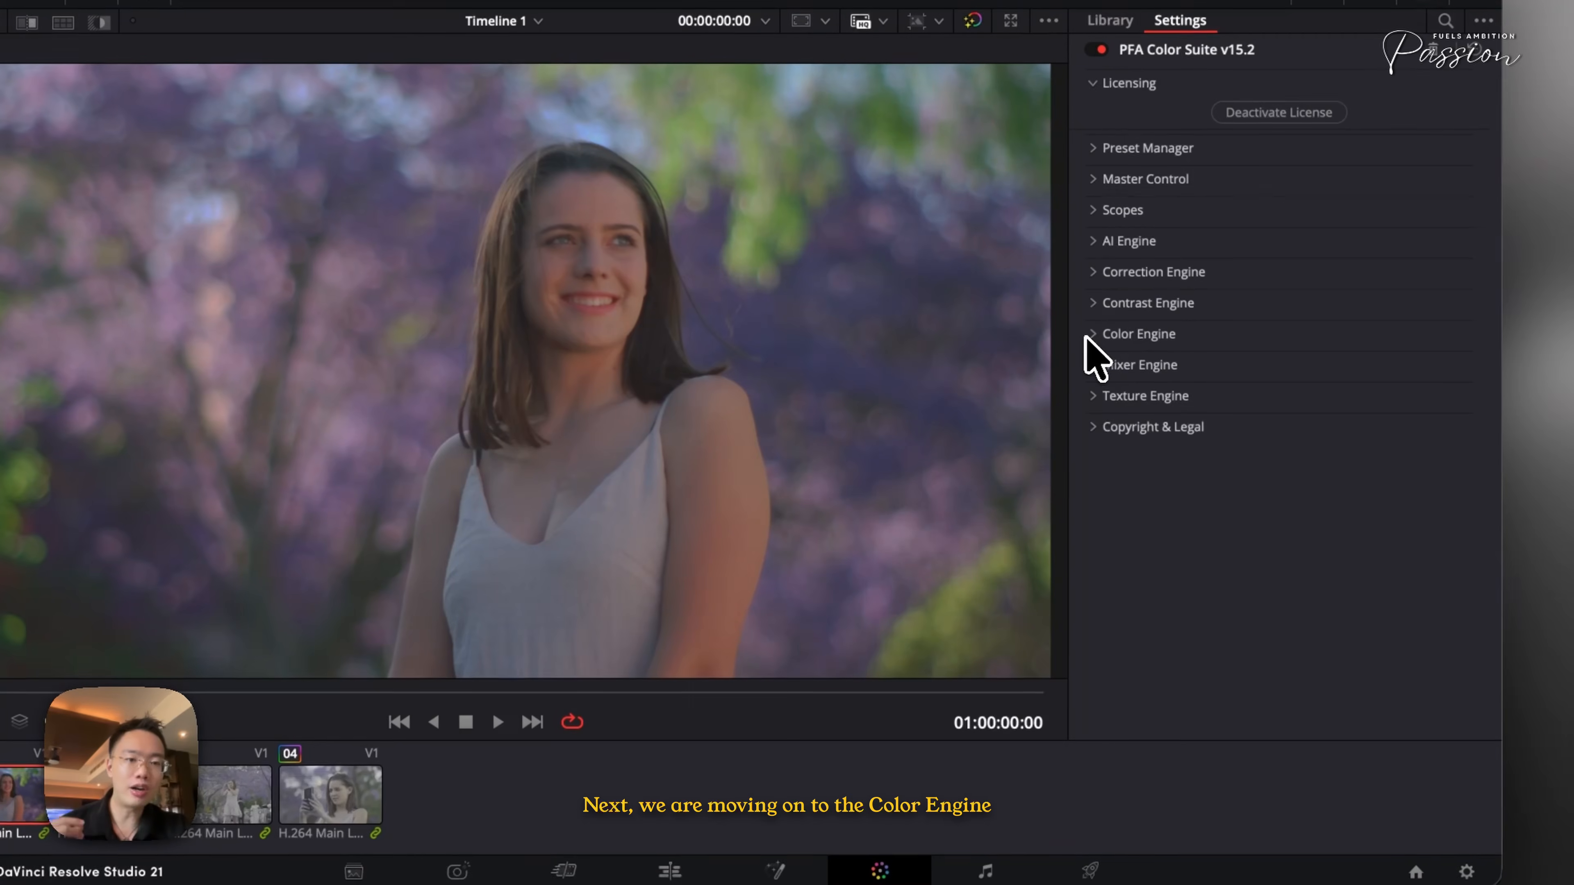
left_click(1069, 370)
left_click(1111, 366)
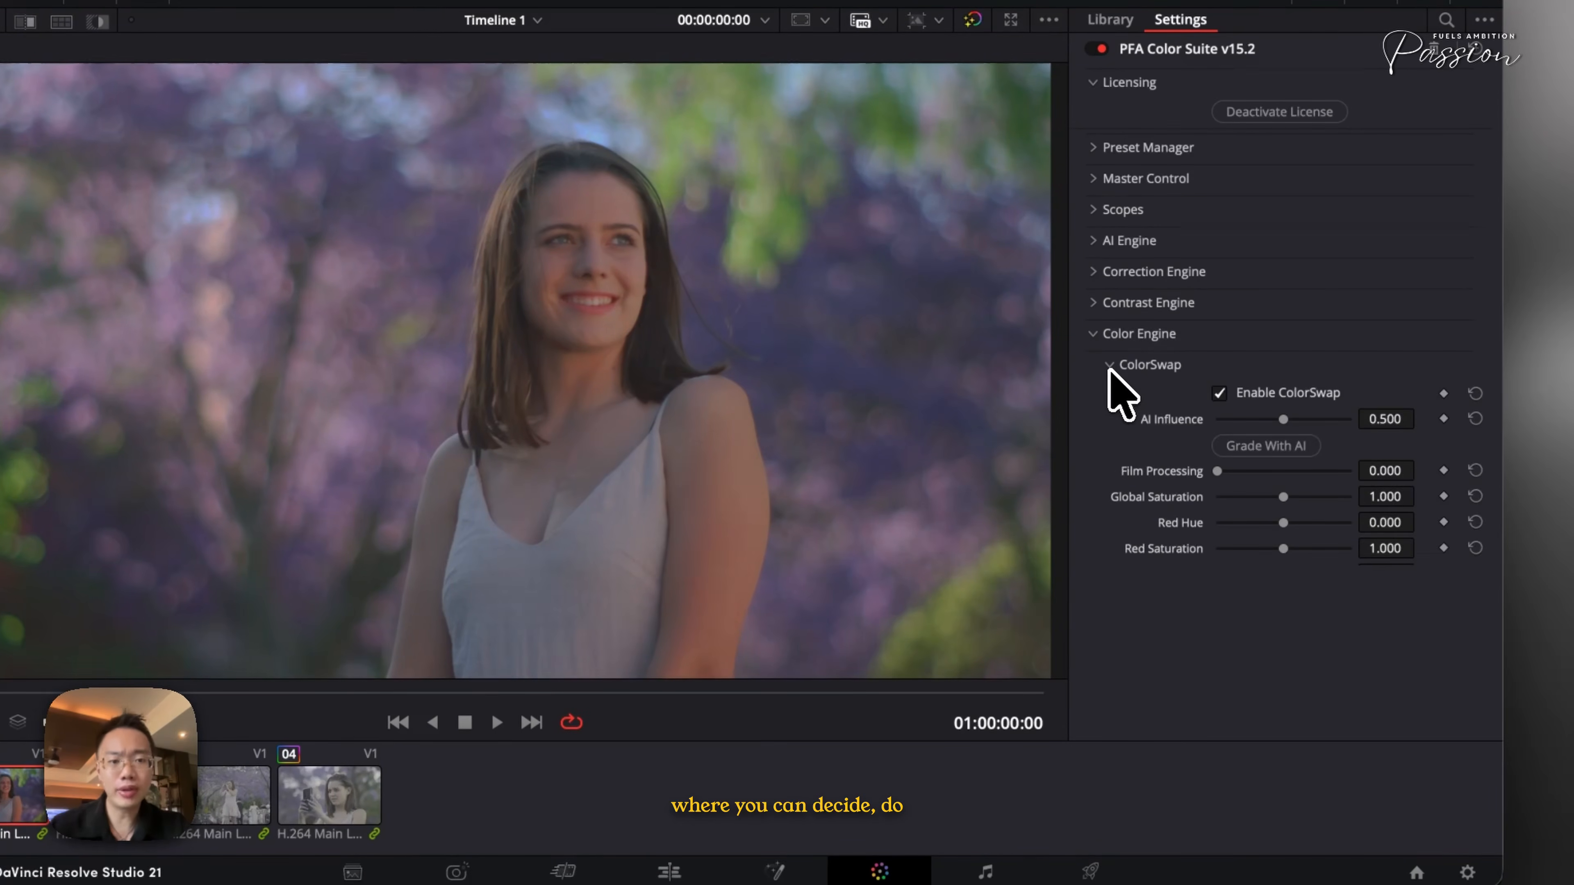
- Toggle Show All Masks in ColorSwap on and off to inspect which pixels each colour range covers
scroll(1205, 474, "down", 5)
scroll(1216, 422, "down", 5)
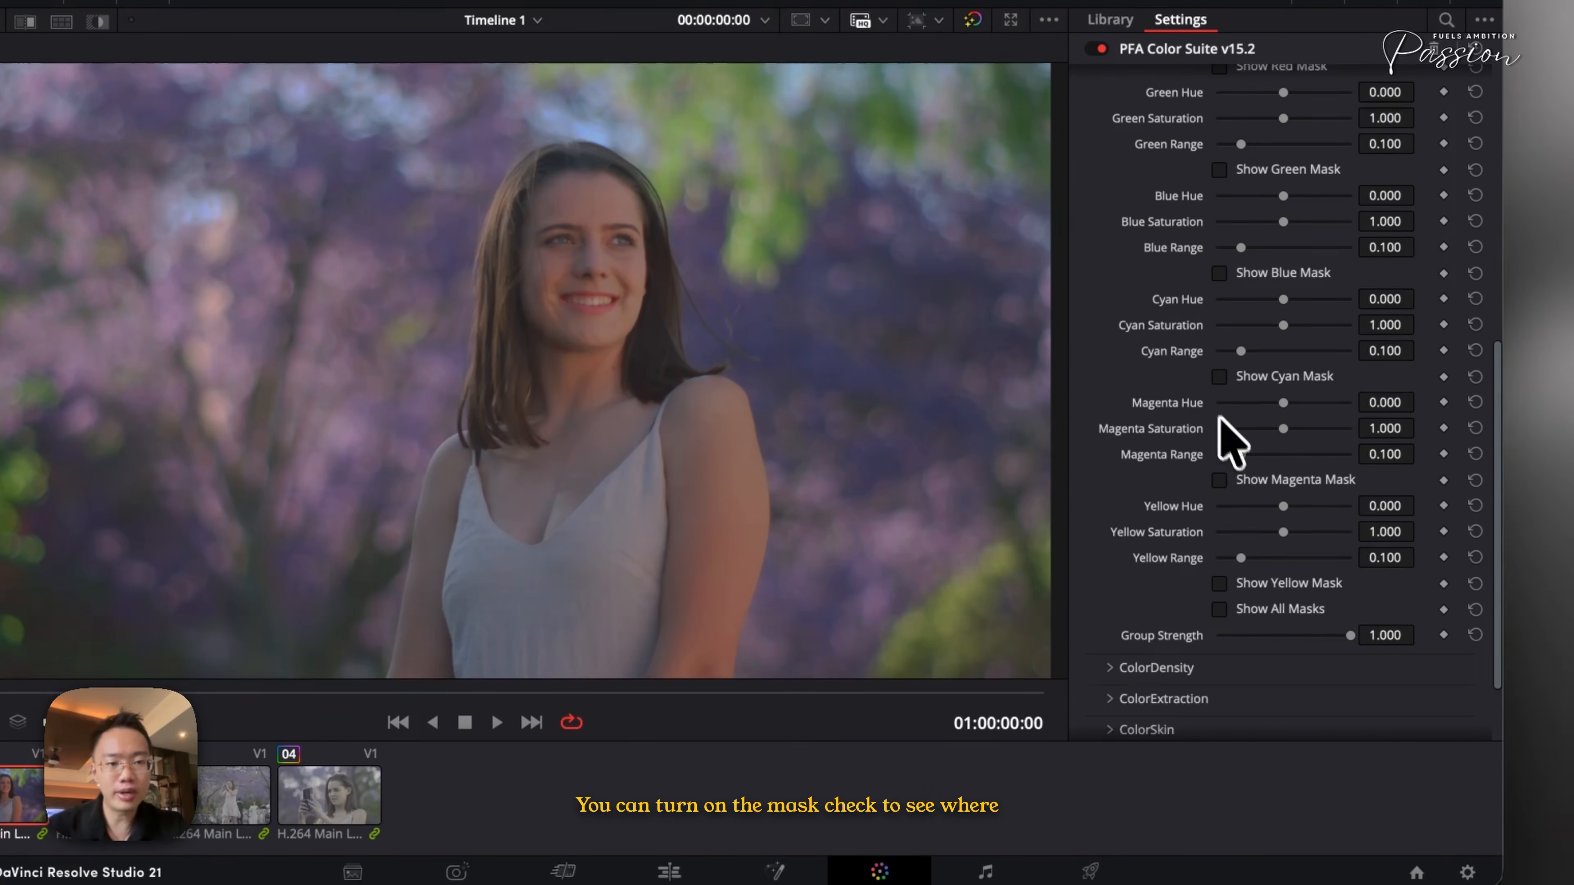
left_click(1268, 610)
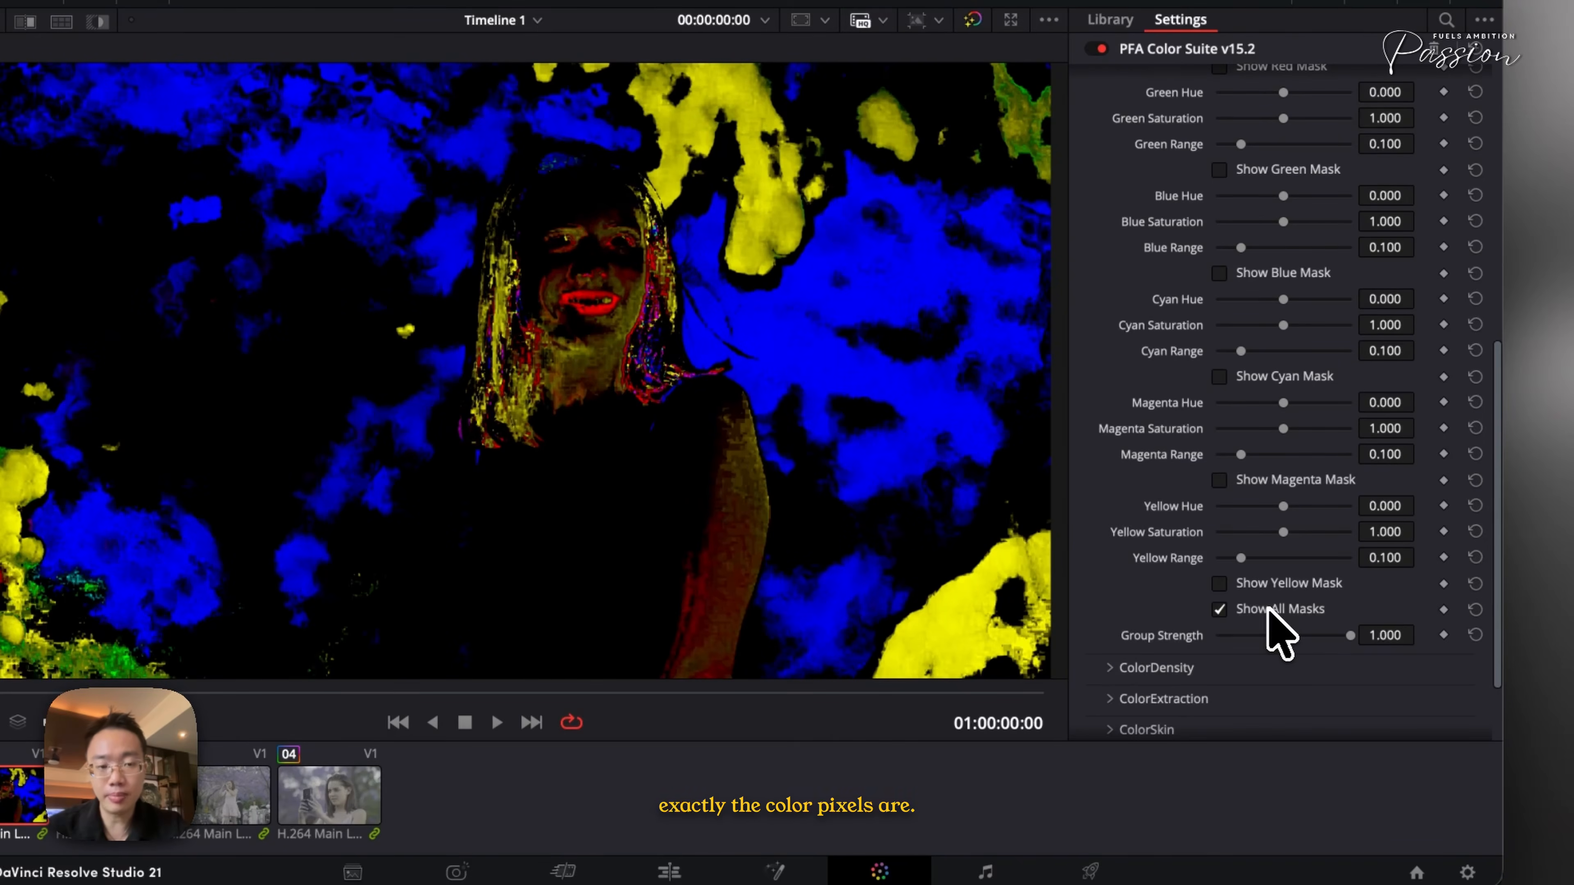
left_click(1268, 610)
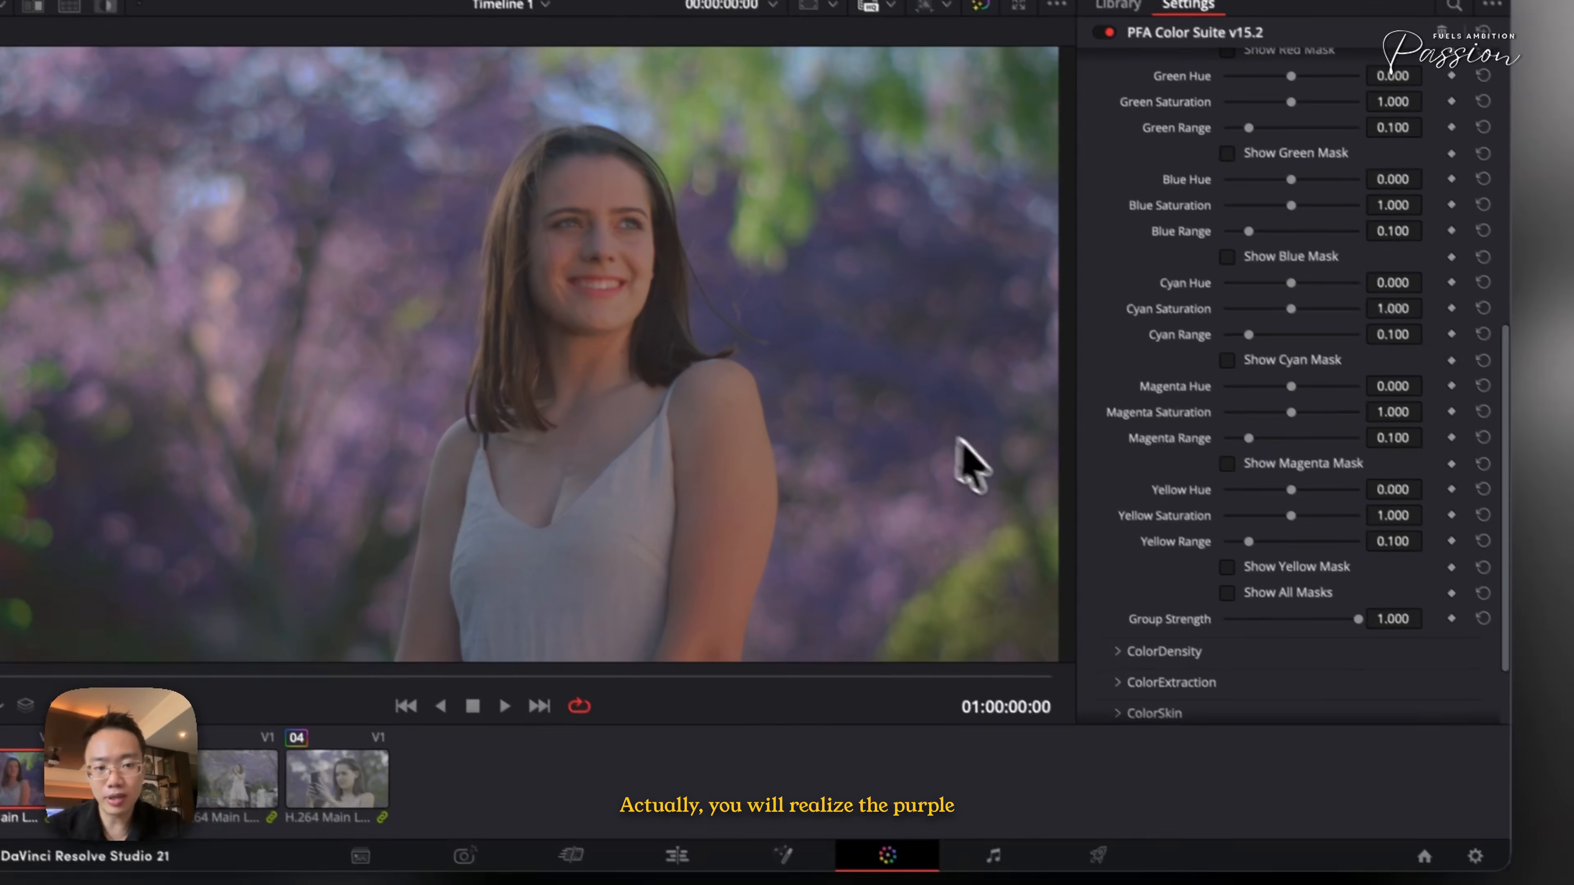
left_click(1258, 594)
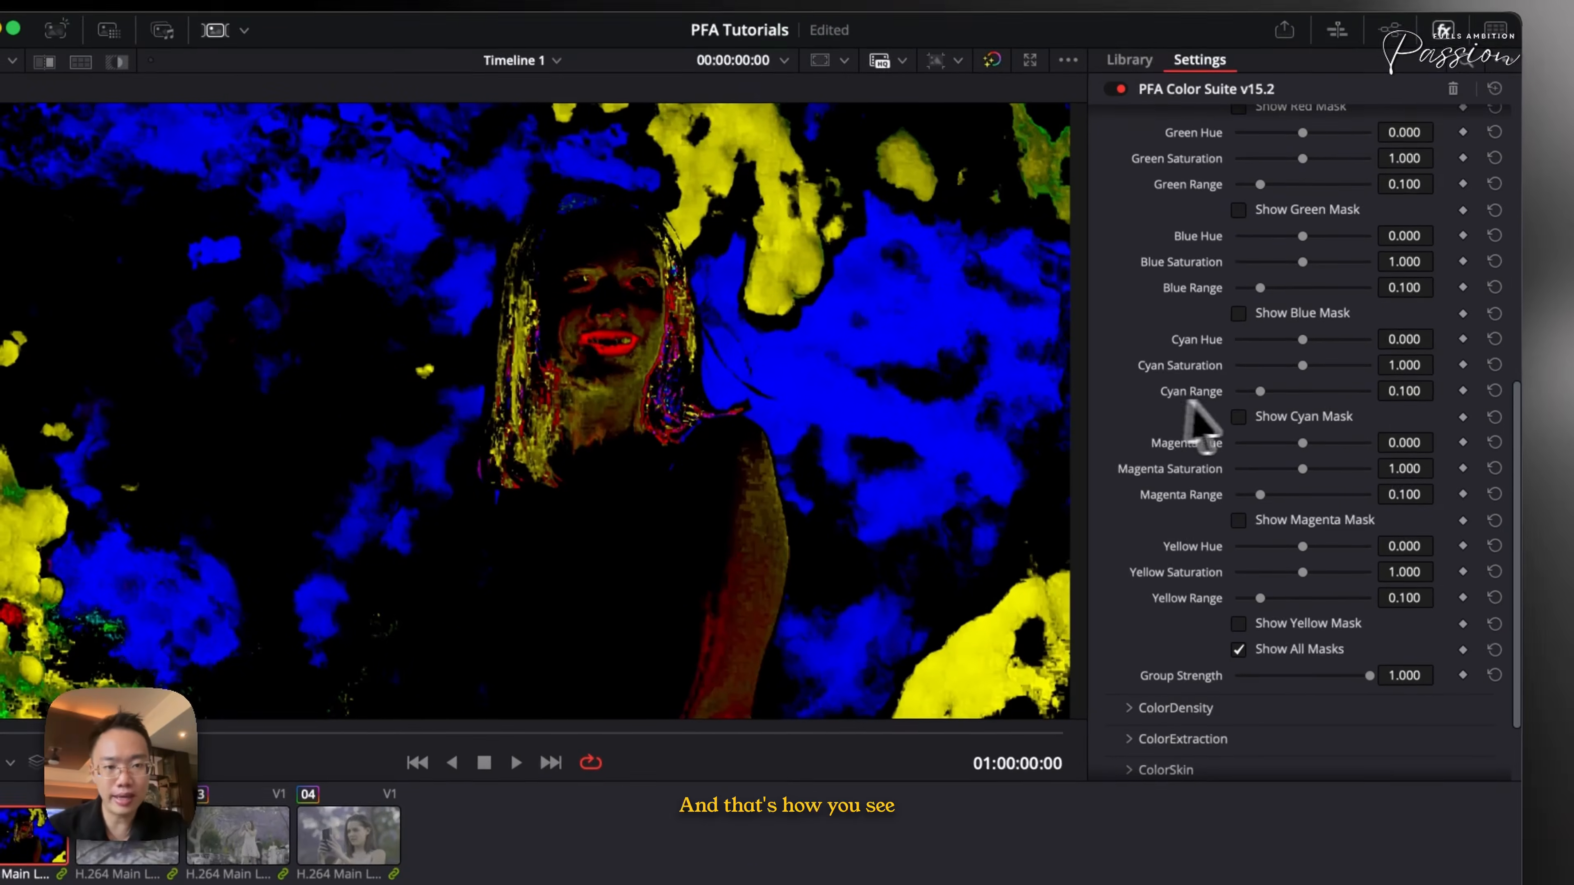
- Widen Blue Range to about 0.333 and turn off Show All Masks
scroll(1199, 428, "up", 1)
mouse_move(1260, 288)
left_mouse_down()
mouse_move(1299, 288)
mouse_move(1280, 303)
left_mouse_up()
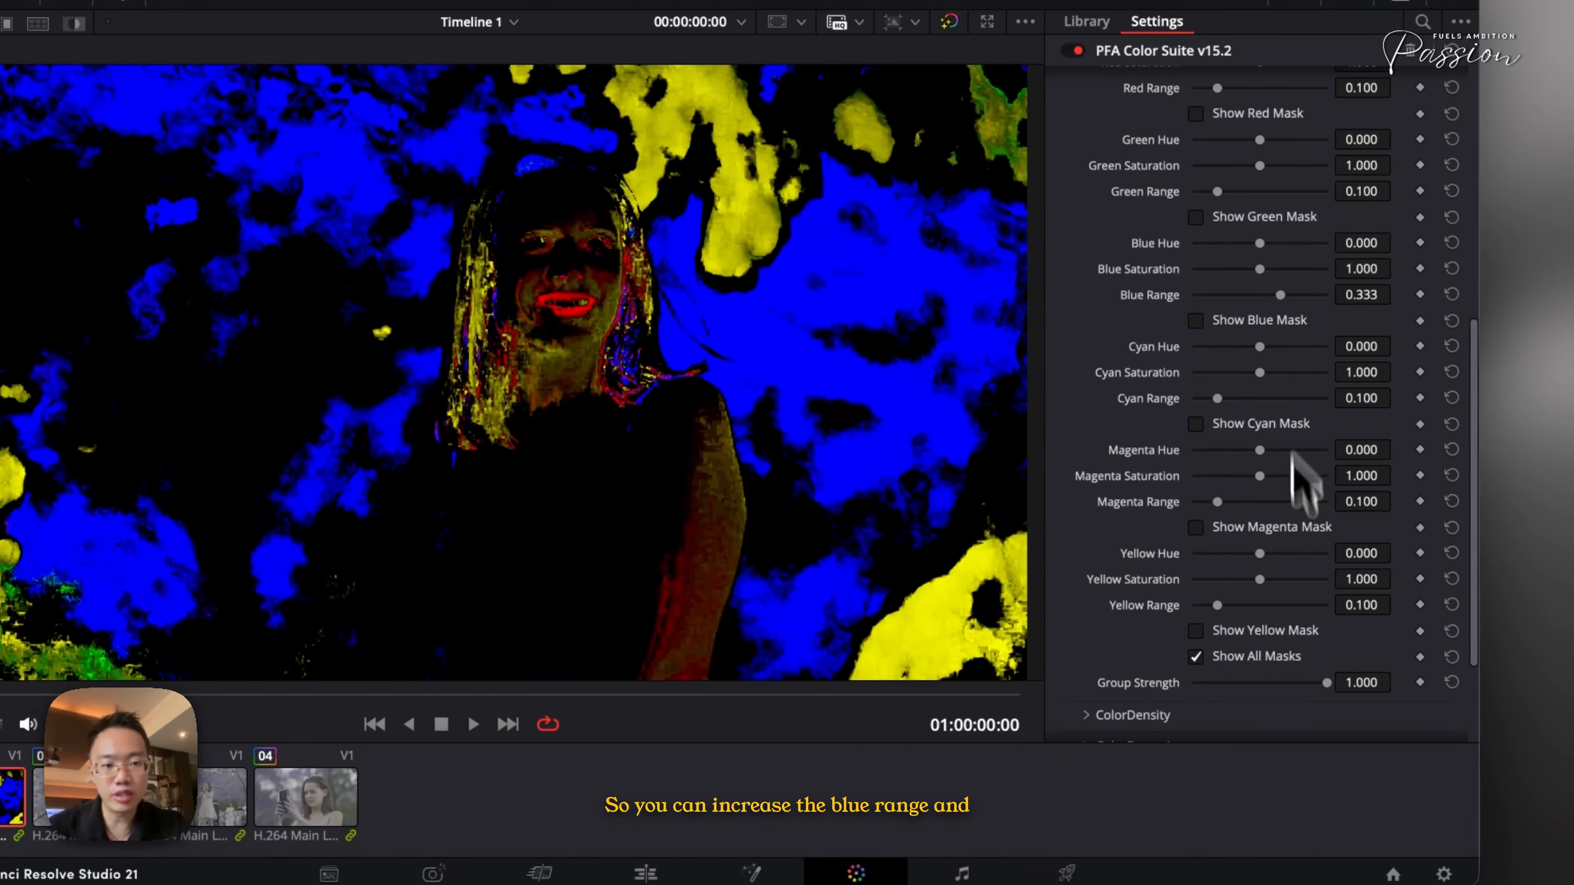
left_click(1214, 657)
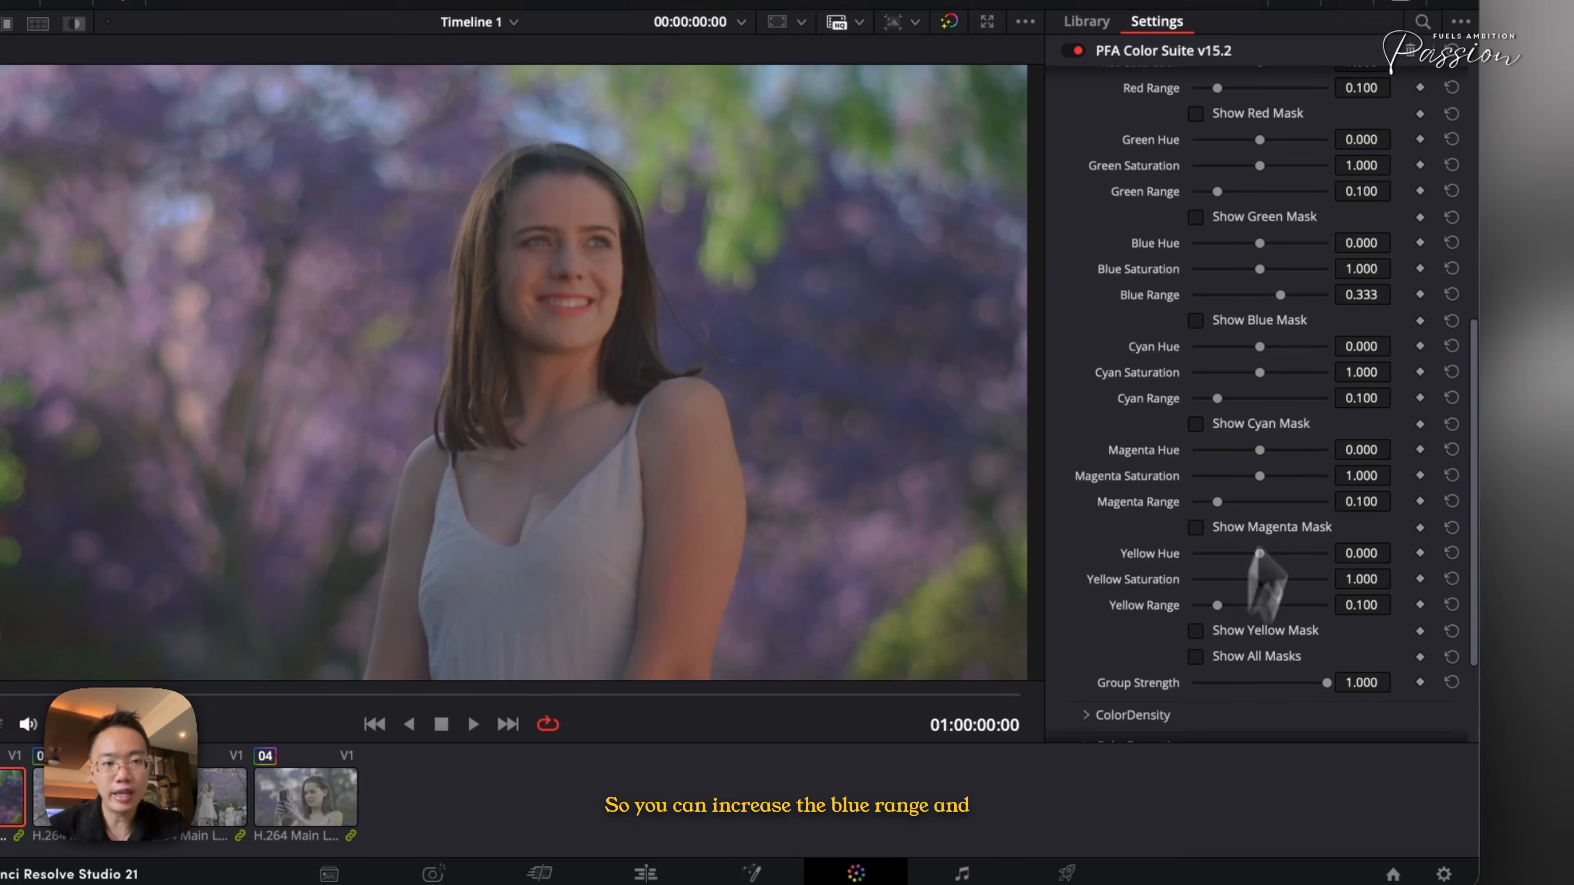
- Try shifting Blue Hue to about 0.043, then return it to 0
left_click_drag(1260, 243, 1229, 243)
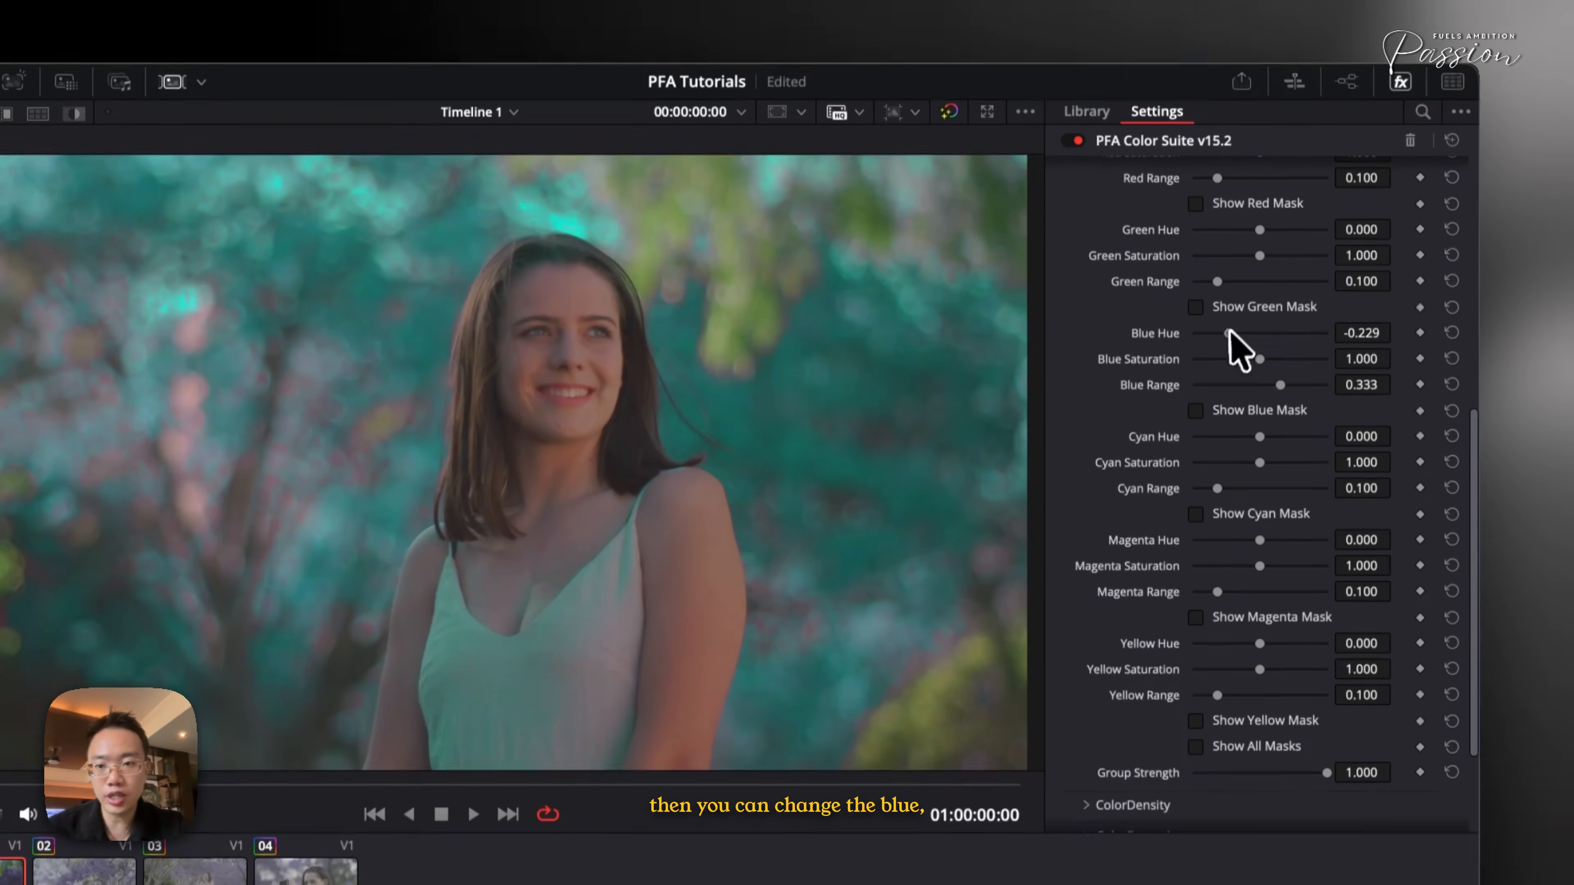
mouse_move(1229, 333)
left_mouse_down()
mouse_move(1267, 332)
mouse_move(1253, 350)
mouse_move(1219, 305)
left_mouse_up()
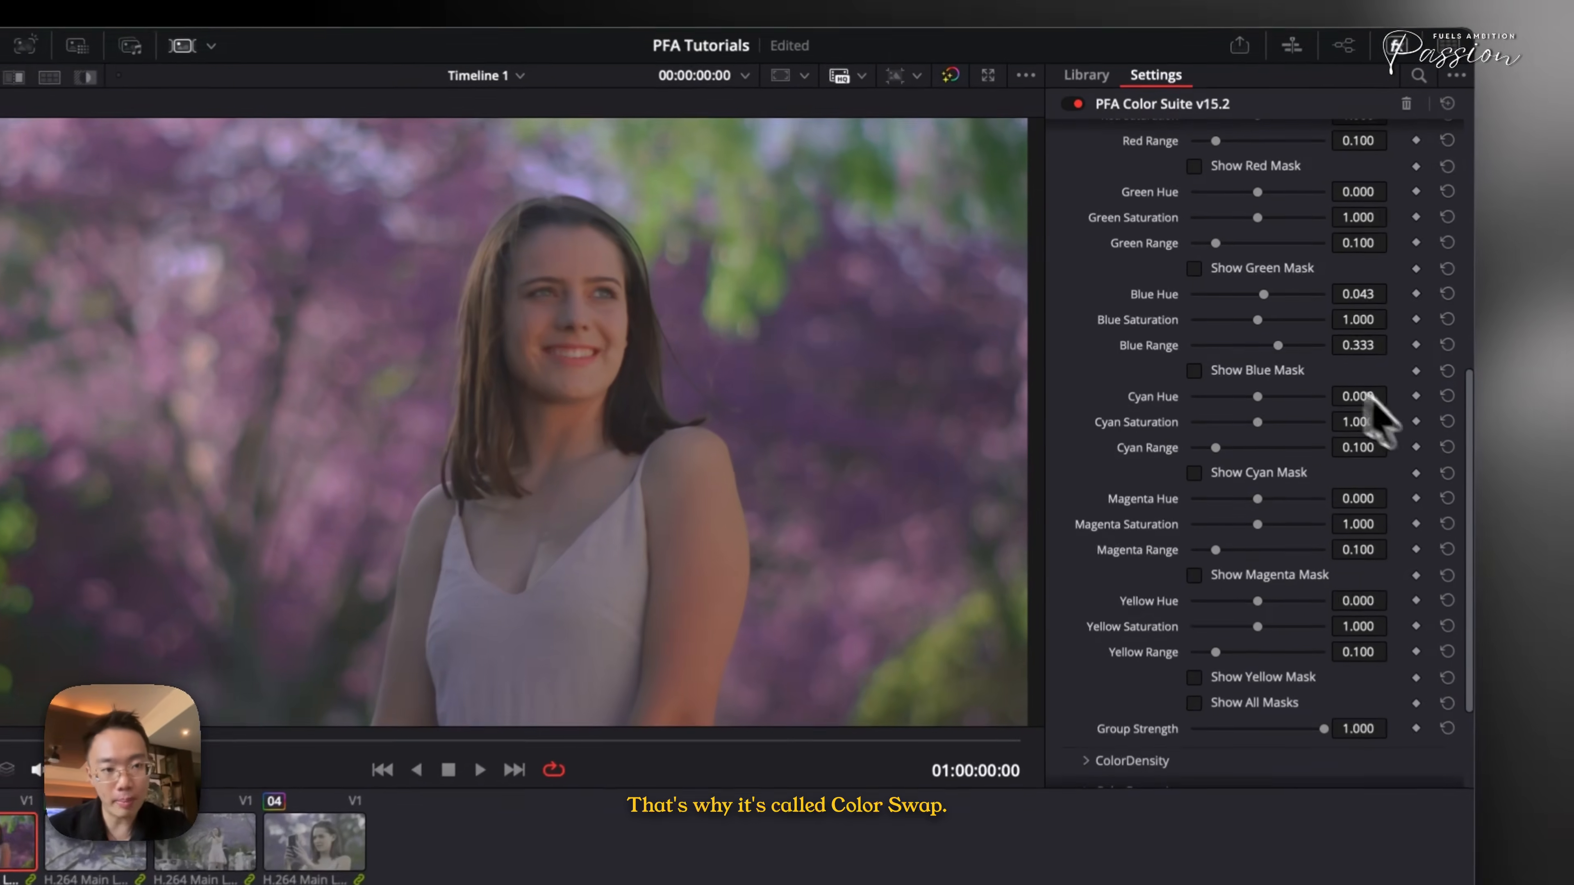
left_click(1360, 300)
scroll(1237, 555, "up", 5)
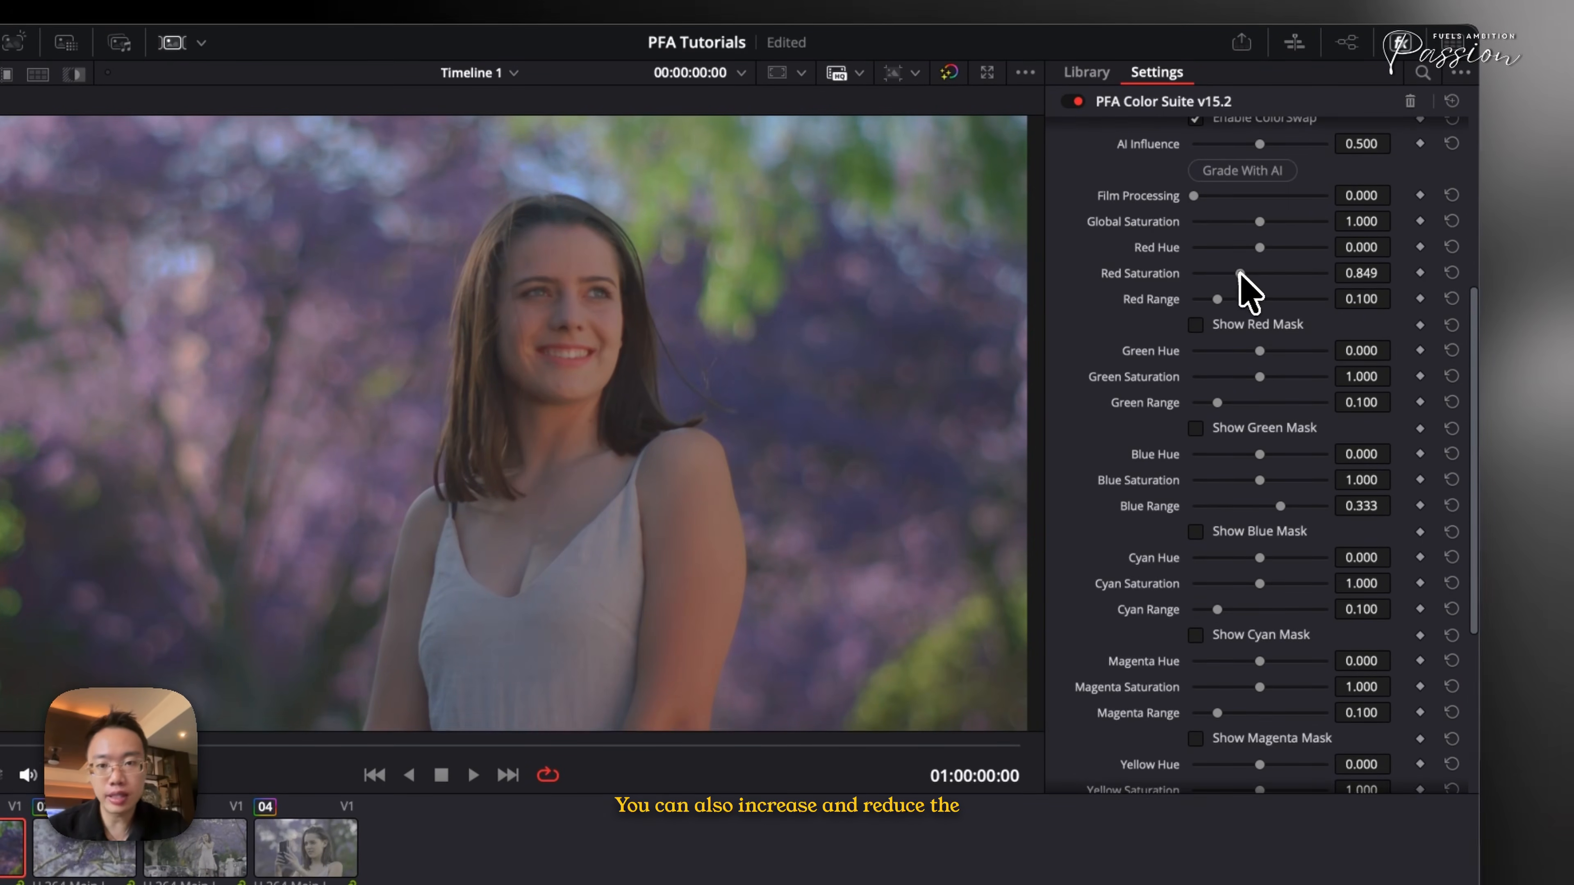
- Raise Red Saturation to about 1.081, then reset Red Saturation and Global Saturation to defaults
left_click_drag(1269, 274, 1271, 288)
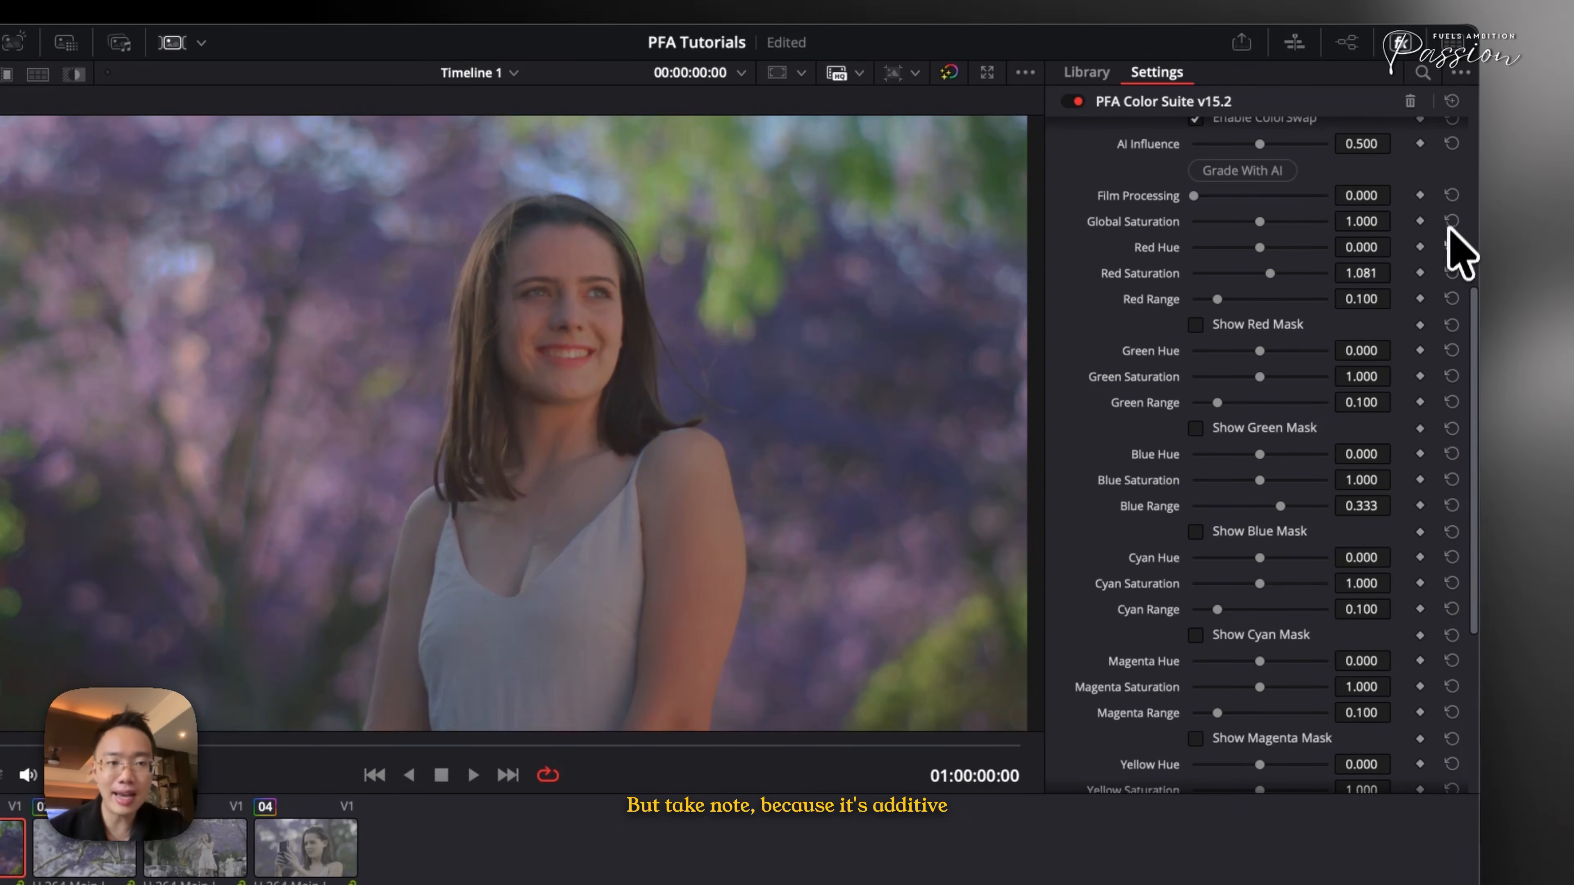
left_click(1448, 273)
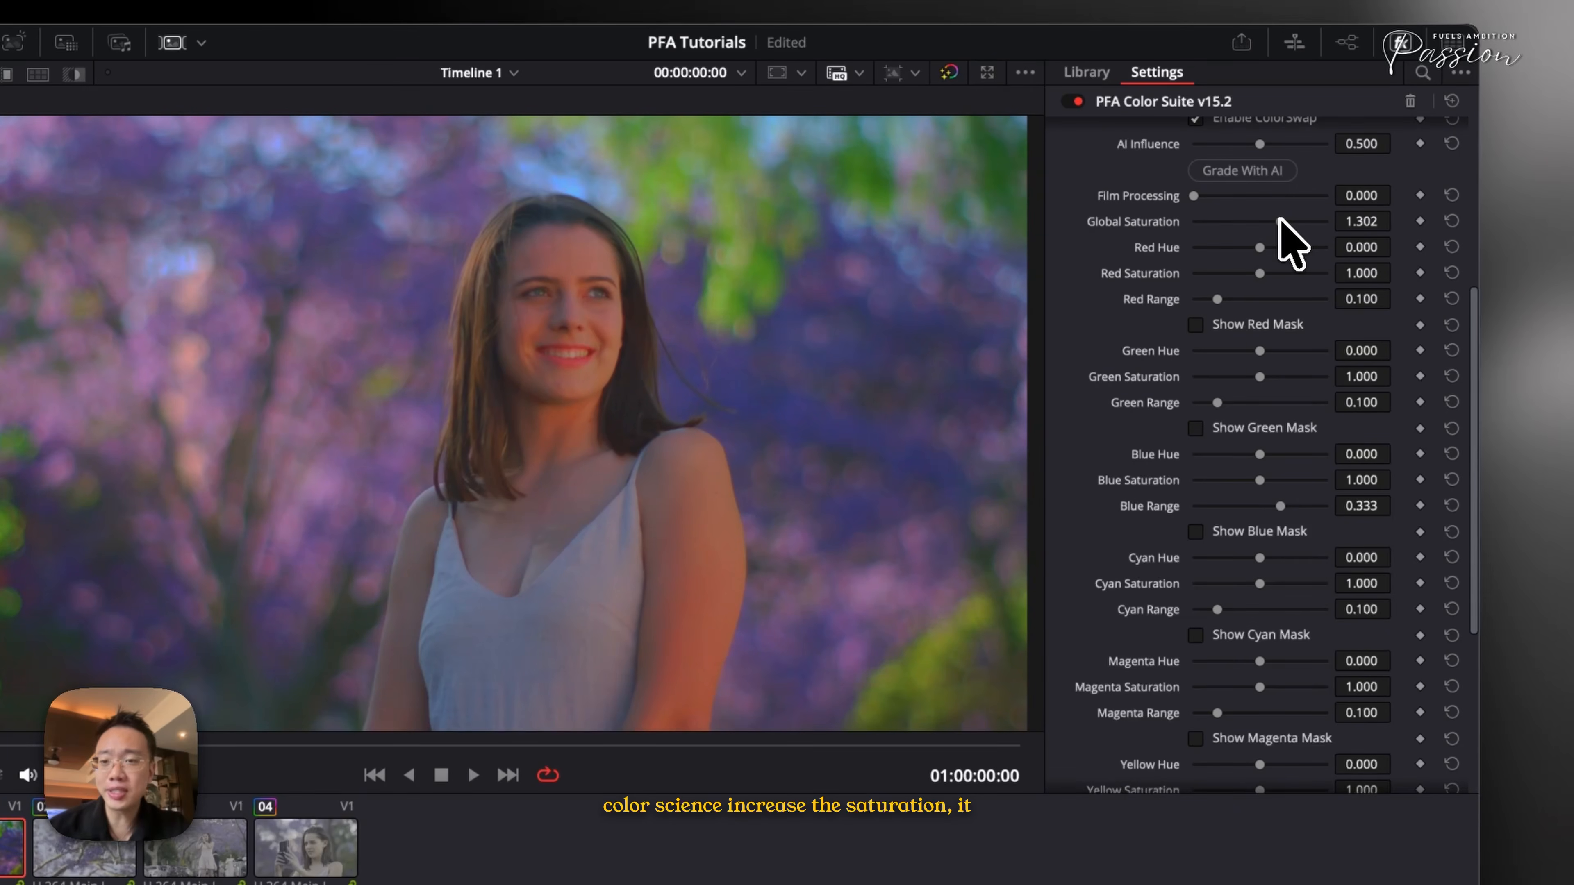
left_click(1451, 222)
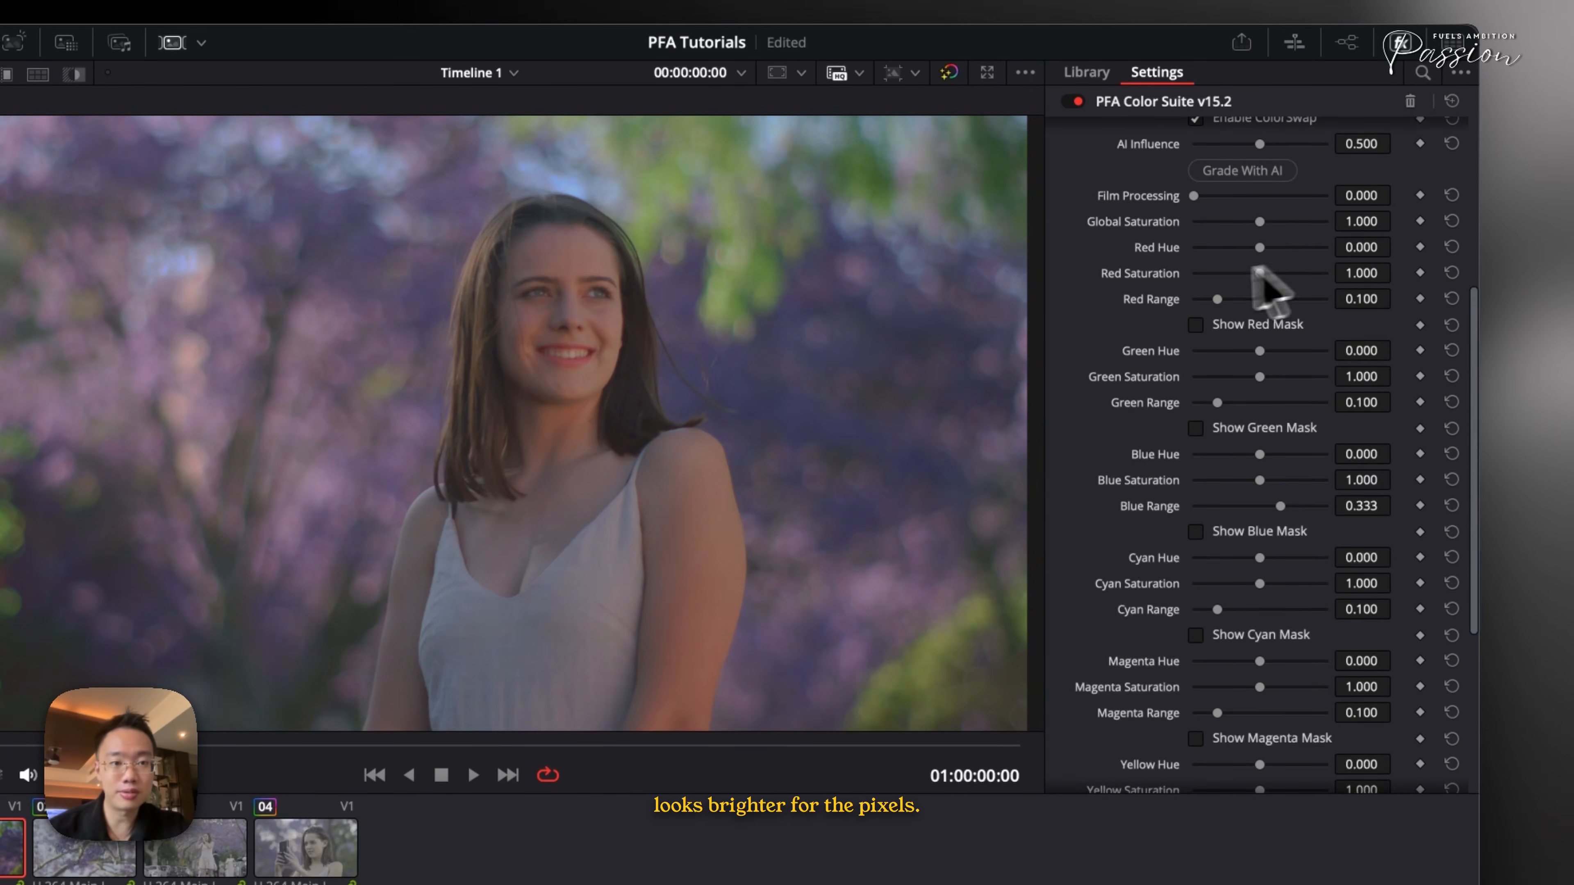
- Collapse ColorSwap, open ColorDensity and lower Global Density to about -0.085
scroll(1233, 280, "up", 3)
left_click(1086, 207)
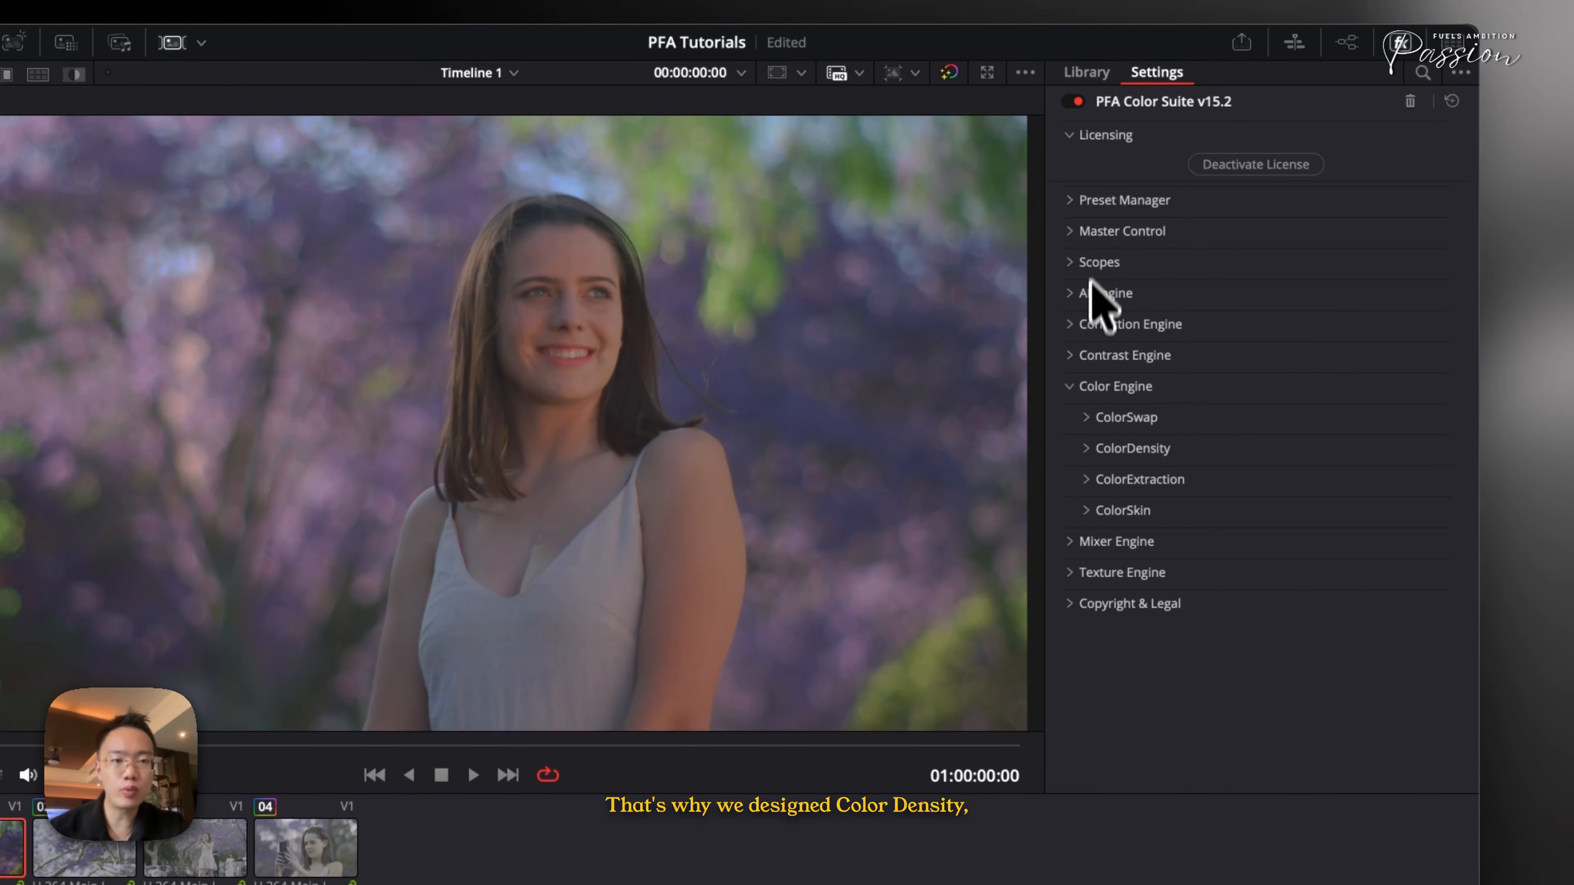
left_click(1087, 449)
scroll(1096, 472, "down", 1)
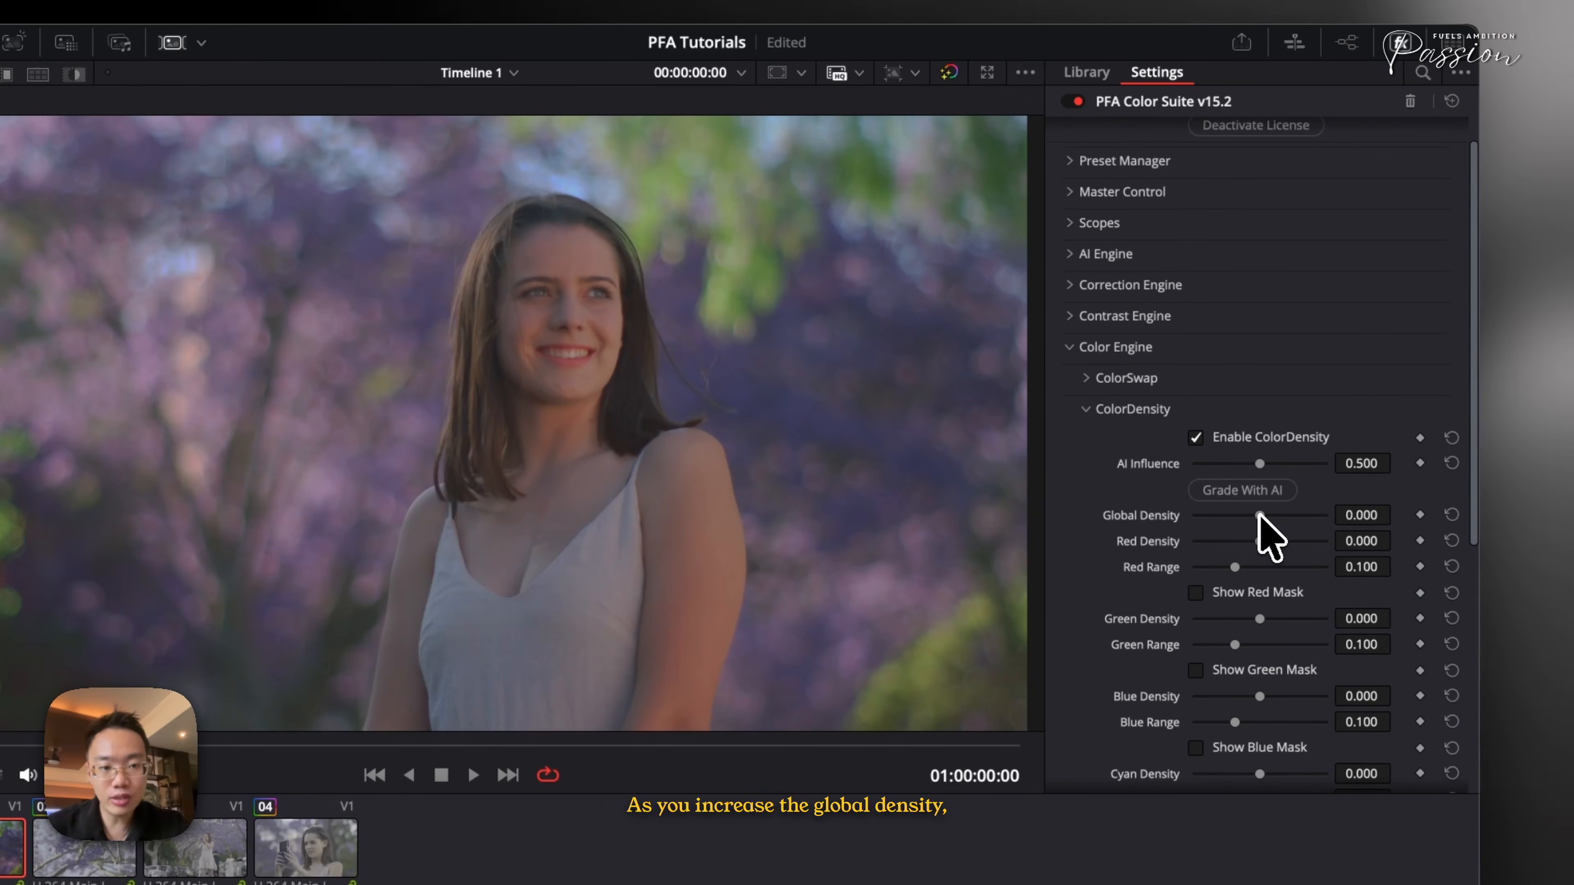
left_click_drag(1222, 523, 1258, 551)
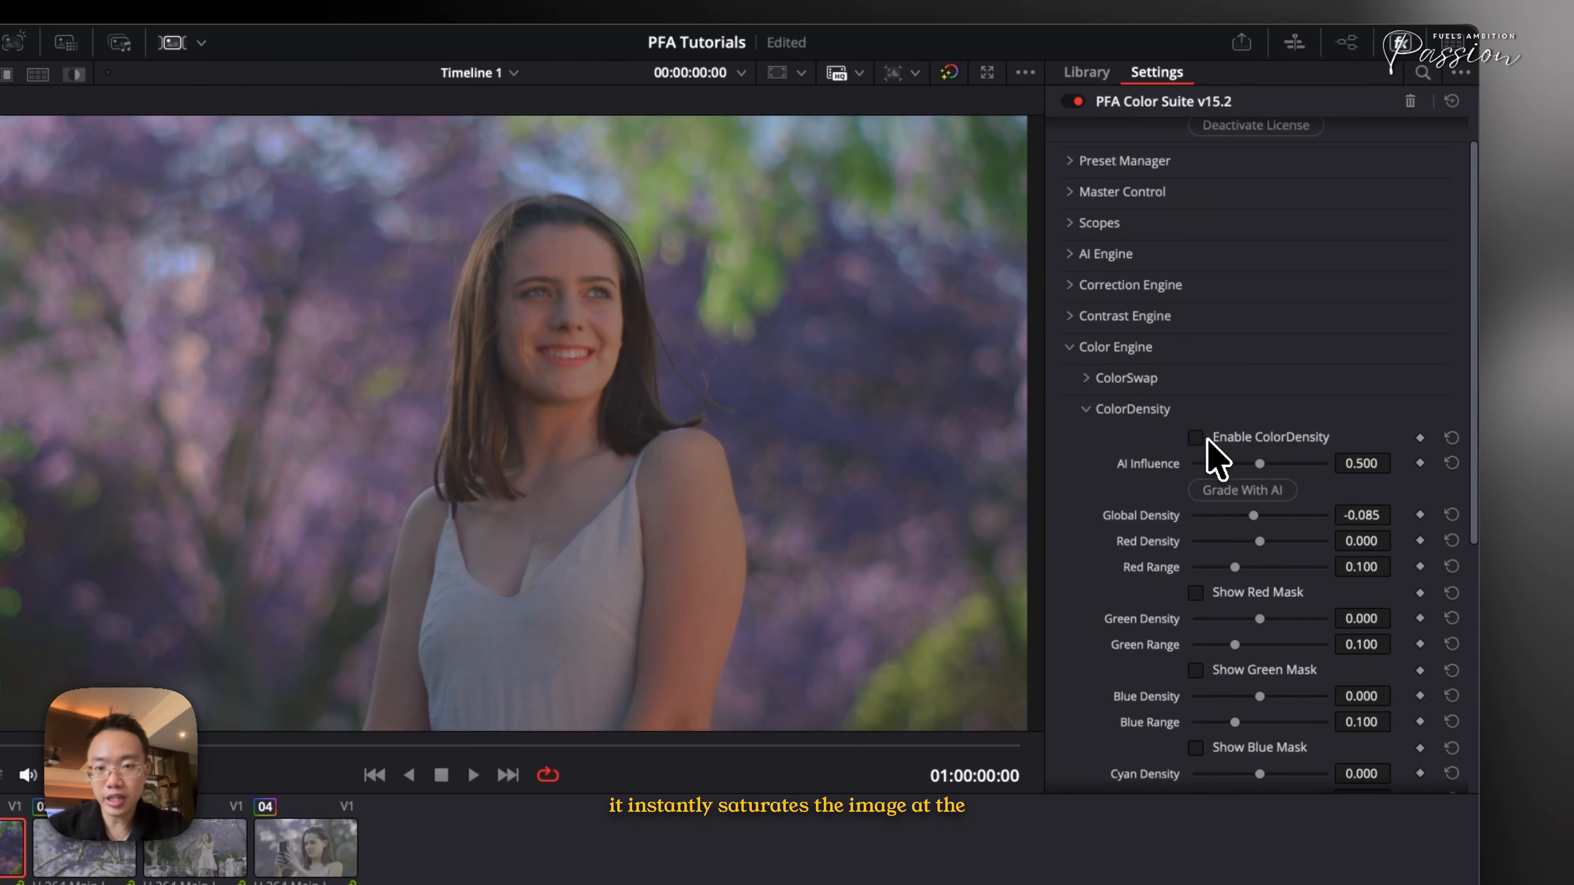
- Set Blue Density to about -0.147 and Yellow Density to about 0.085
scroll(1277, 561, "down", 2)
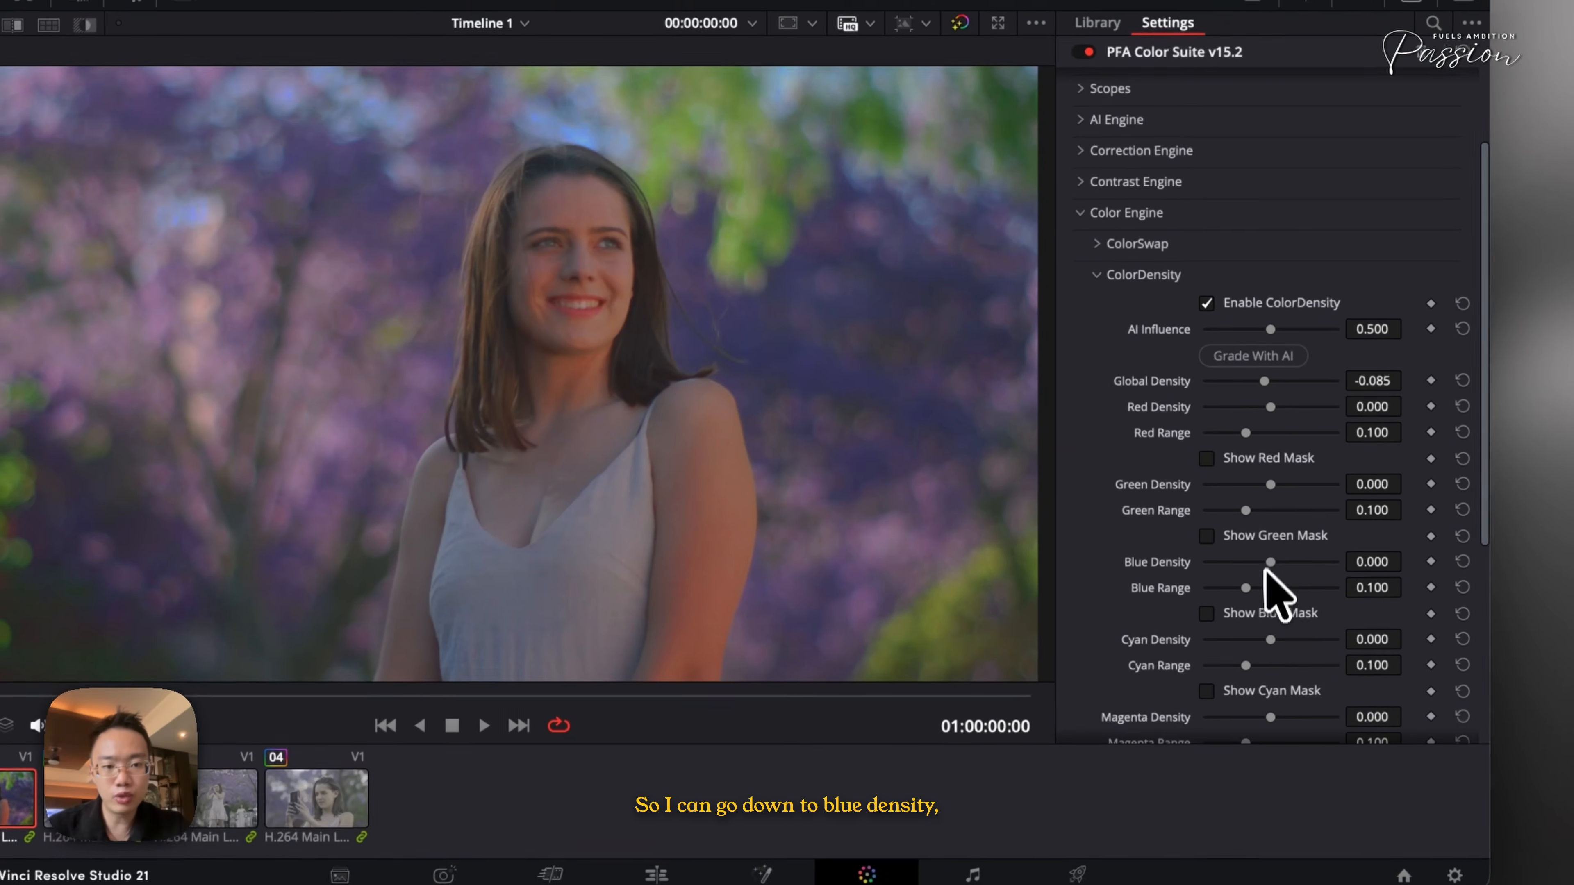
left_click_drag(1259, 614, 1252, 624)
left_click_drag(1264, 565, 1278, 623)
- Bypass the grade twice and toggle Enable ColorDensity off and on to compare
scroll(1282, 595, "down", 4)
key("super+d")
key("super+d")
left_click(1242, 132)
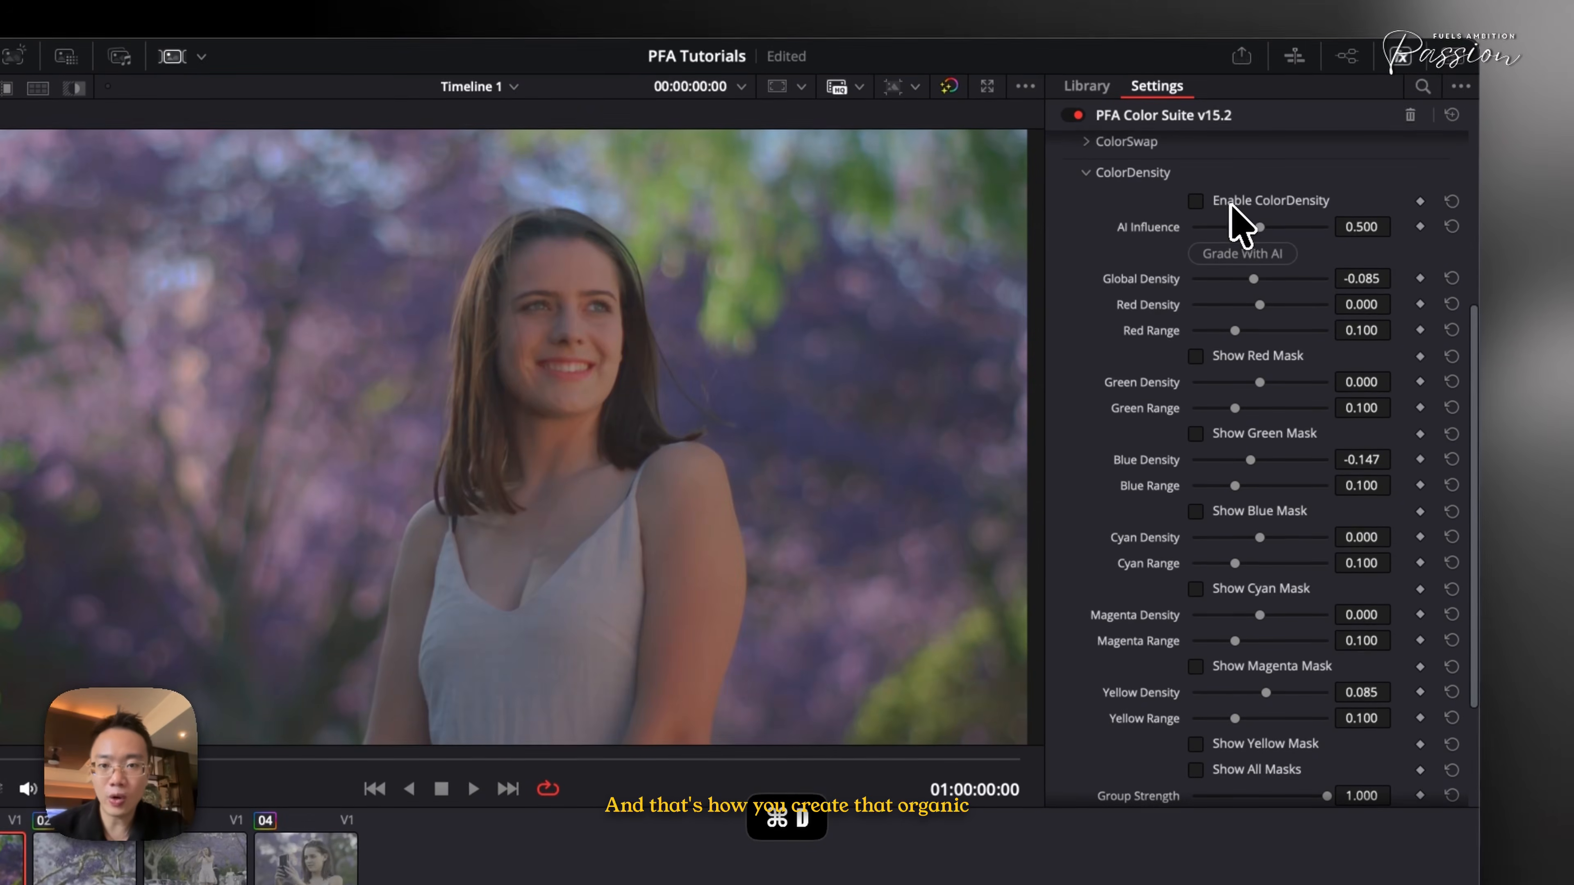
left_click(1231, 205)
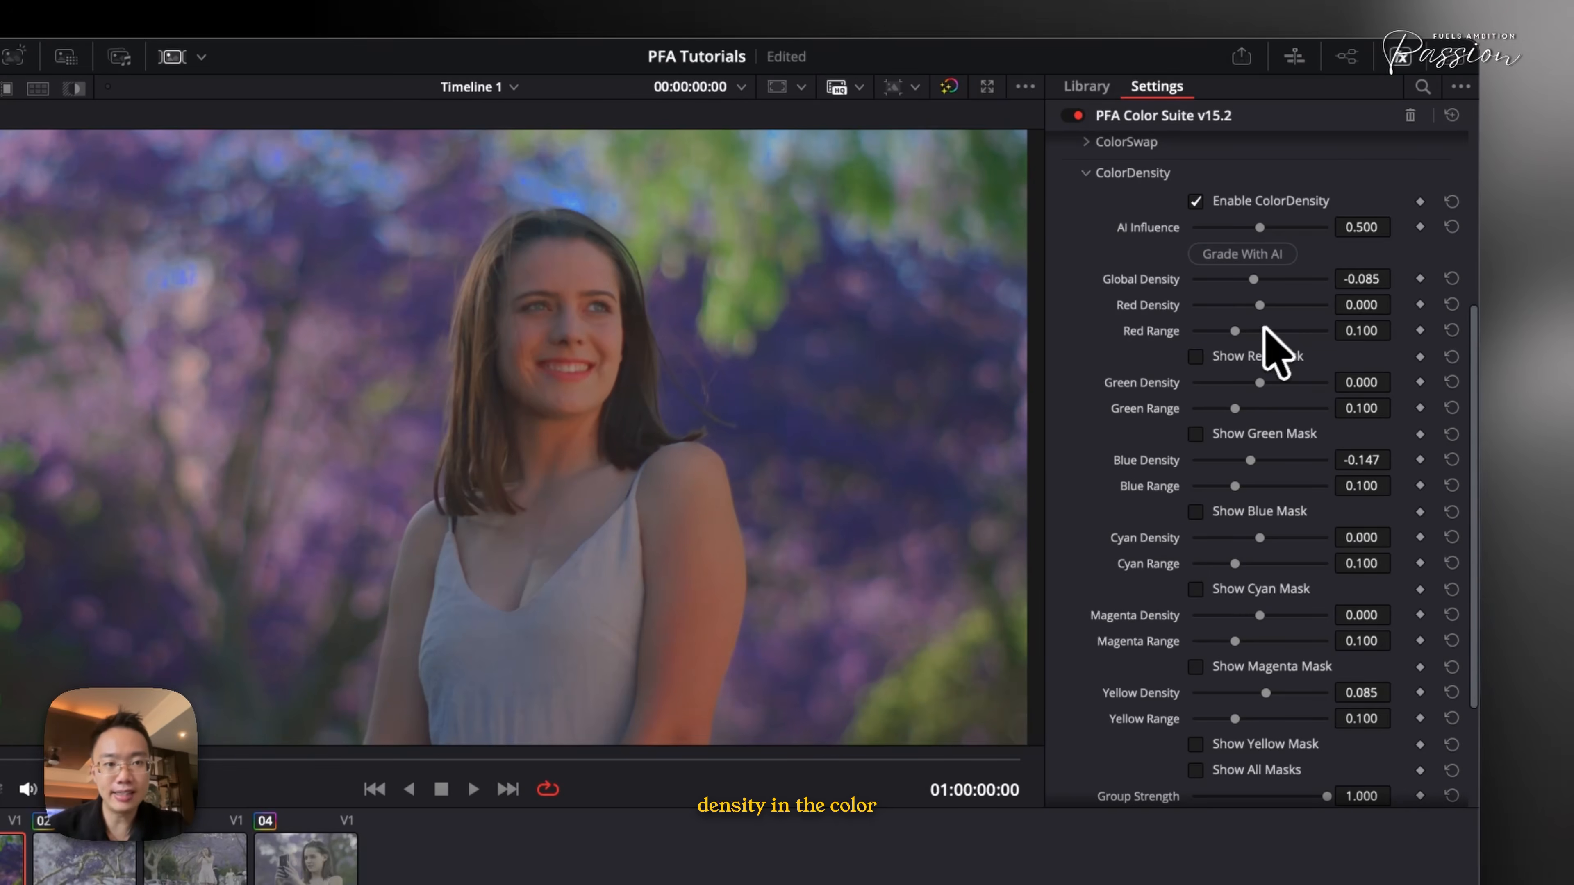
- Set Red Density to about -0.008
mouse_move(1282, 304)
left_mouse_down()
mouse_move(1223, 305)
mouse_move(1264, 308)
left_mouse_up()
key("super+v")
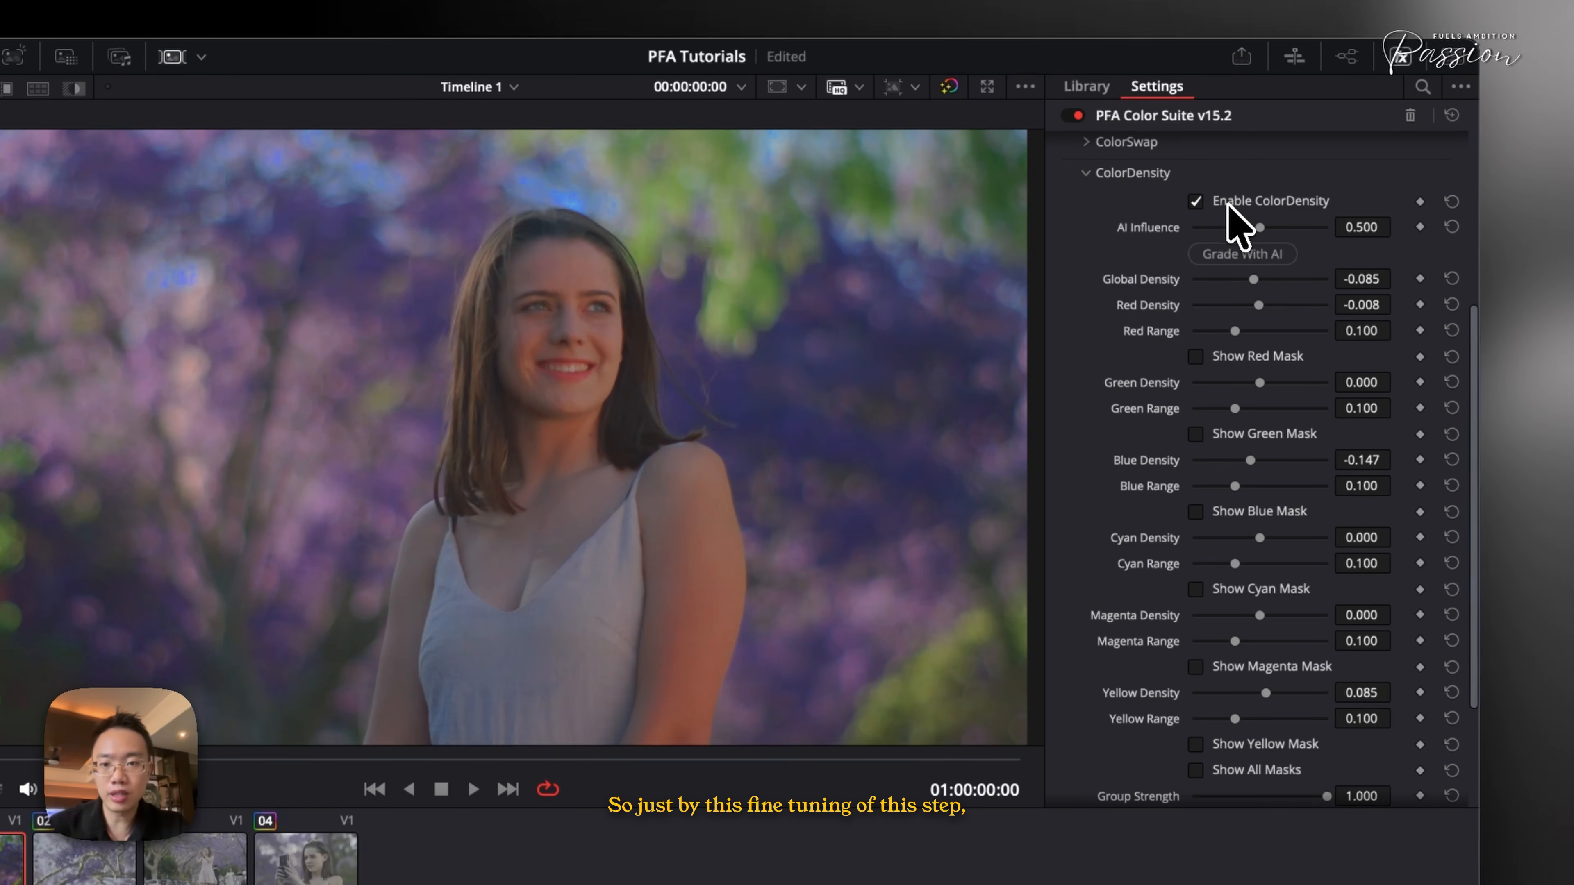
- Bypass the grade twice to compare, then collapse ColorDensity
key("super+d")
key("super+d")
left_click(1119, 176)
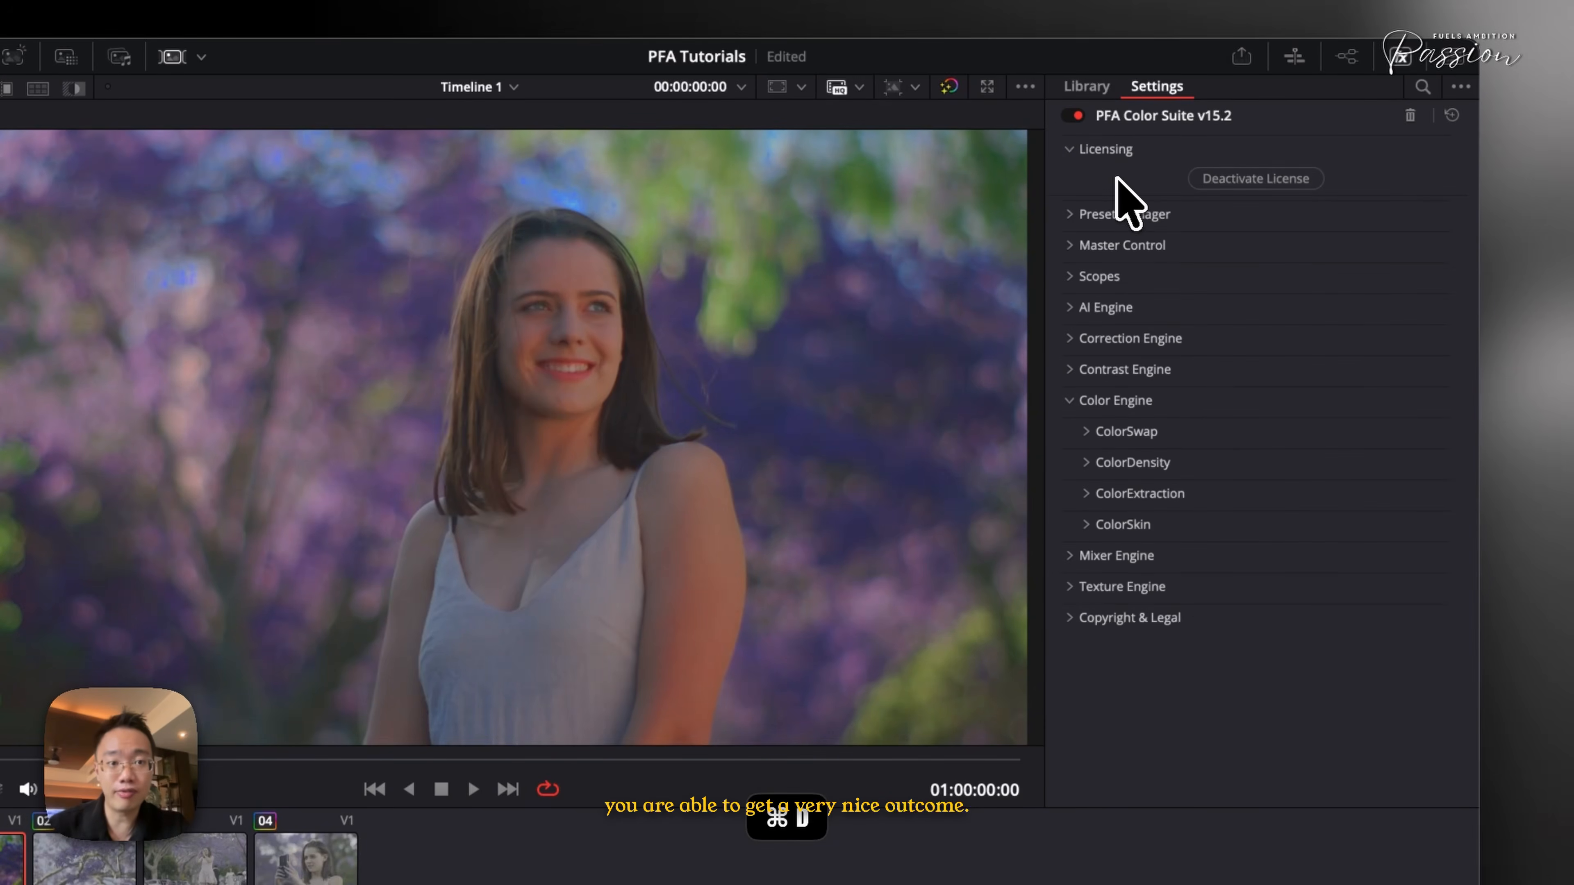
- Open ColorSkin and toggle Show Skintone Map on and off to check skin coverage
left_click(1136, 524)
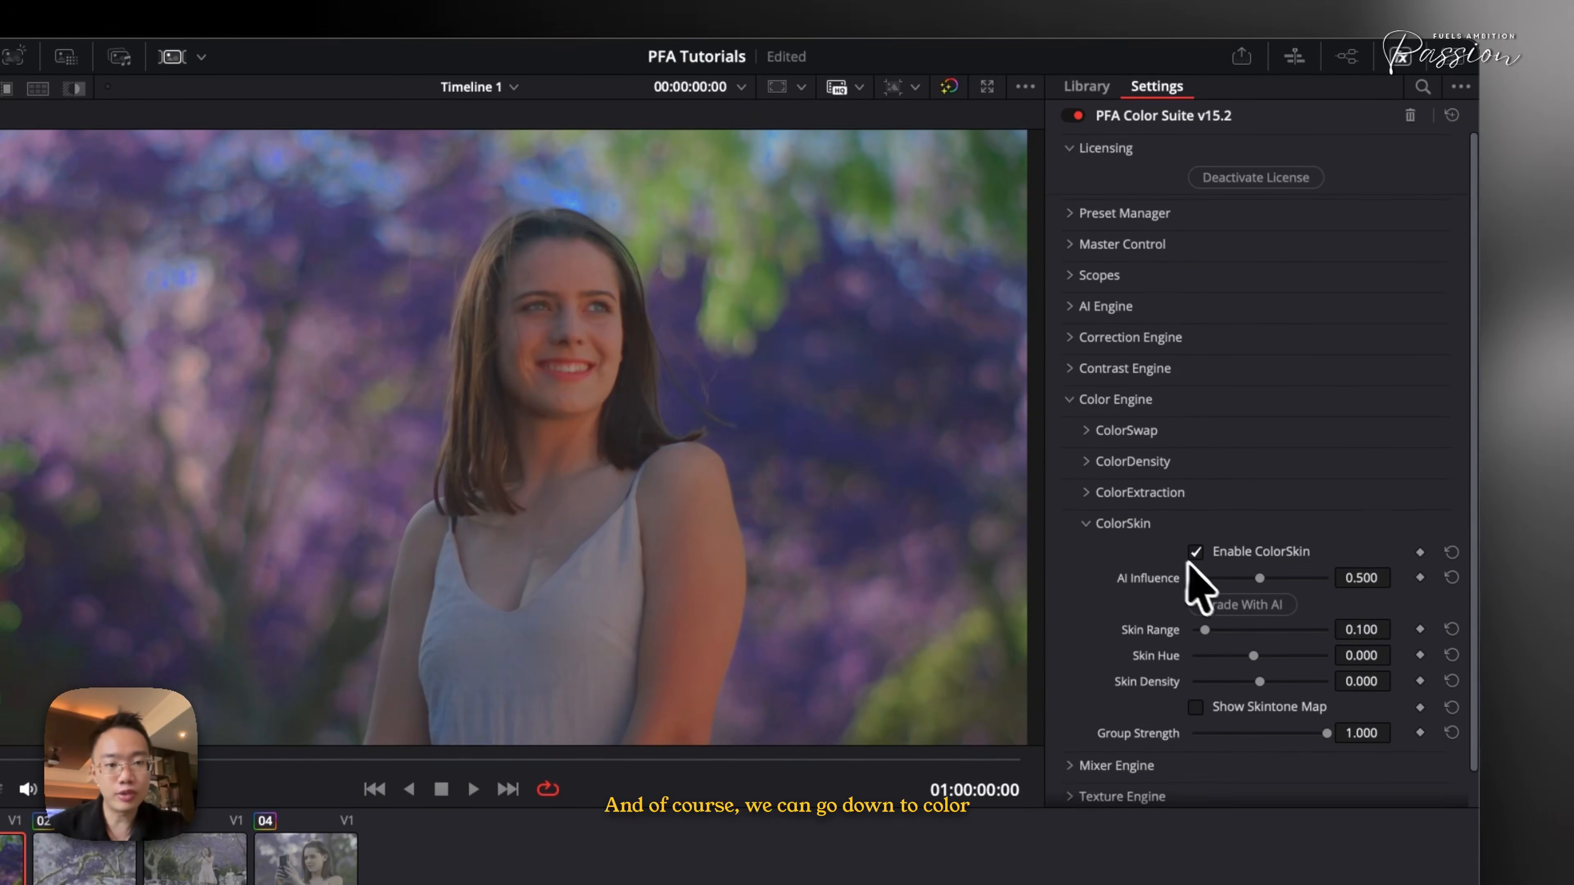
scroll(1196, 571, "down", 1)
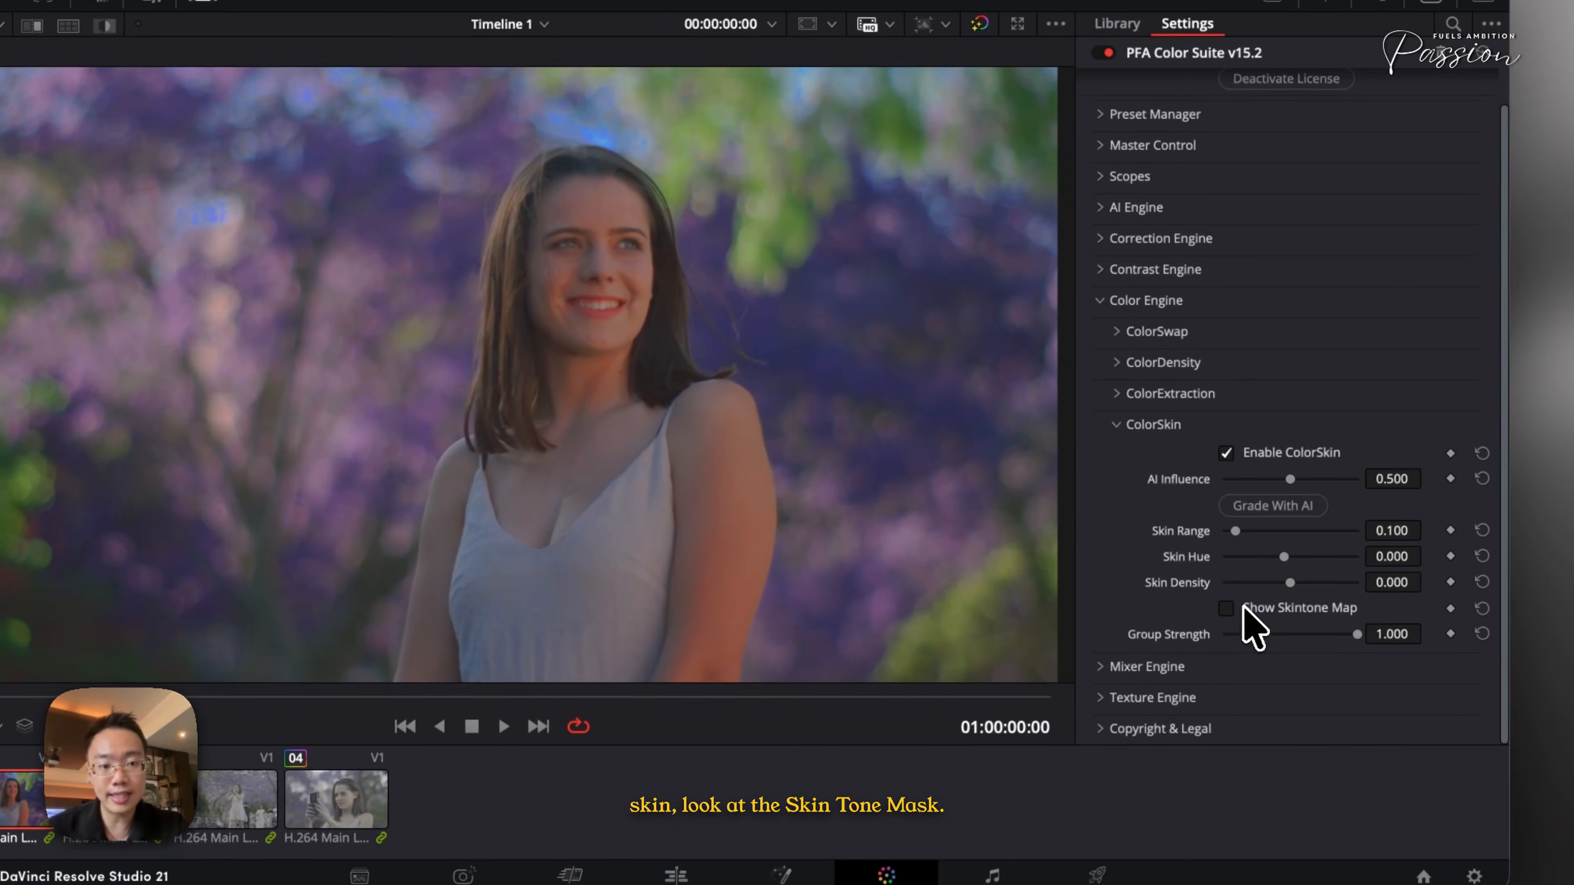
left_click(1244, 607)
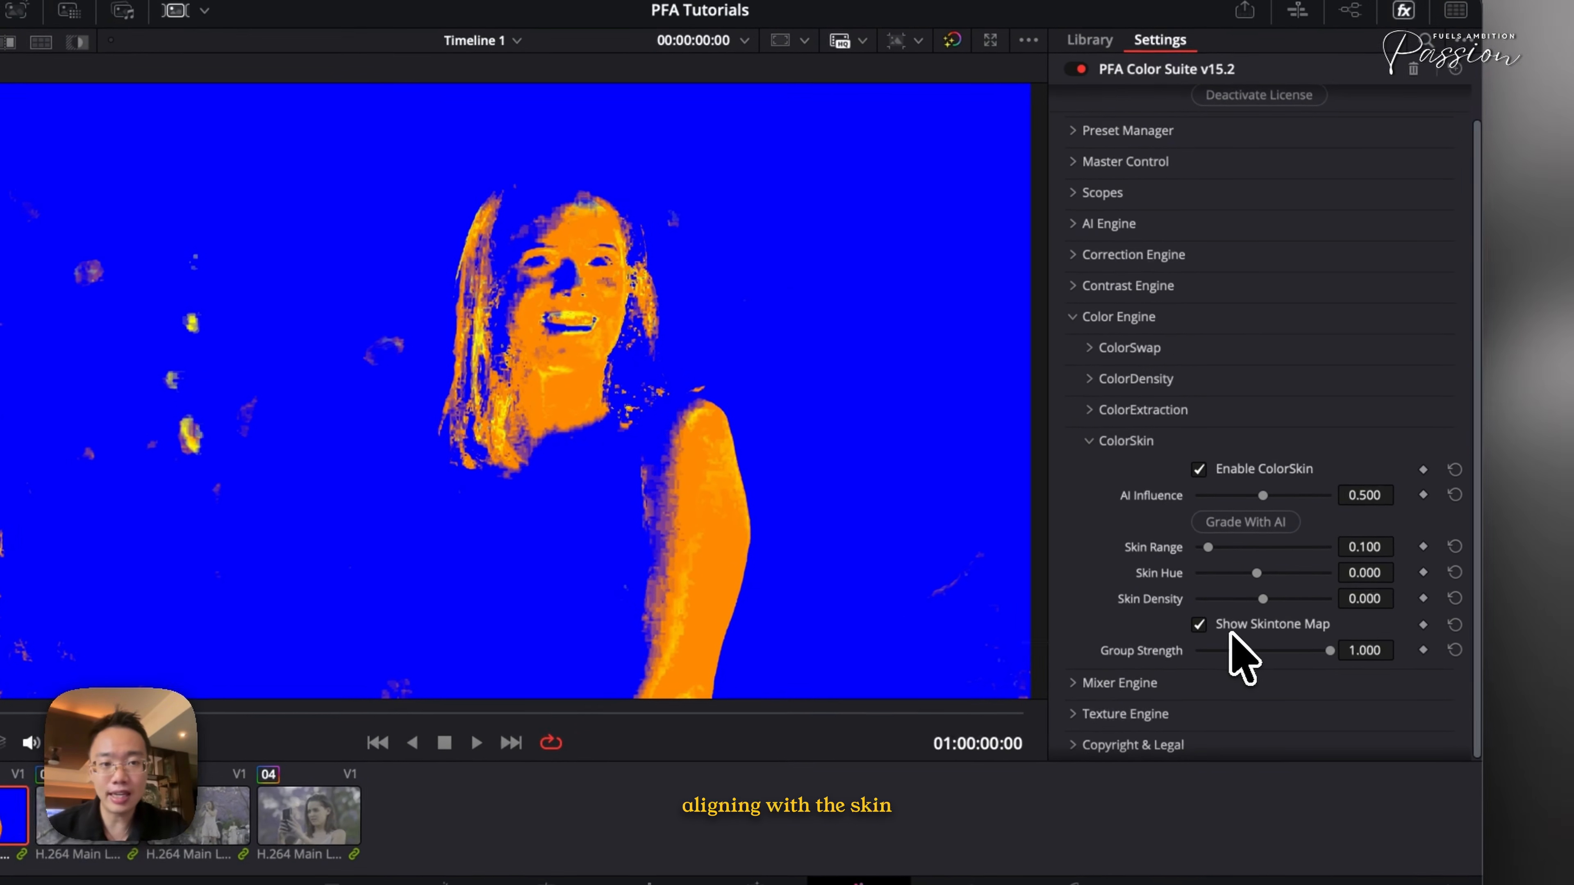
left_click(1228, 626)
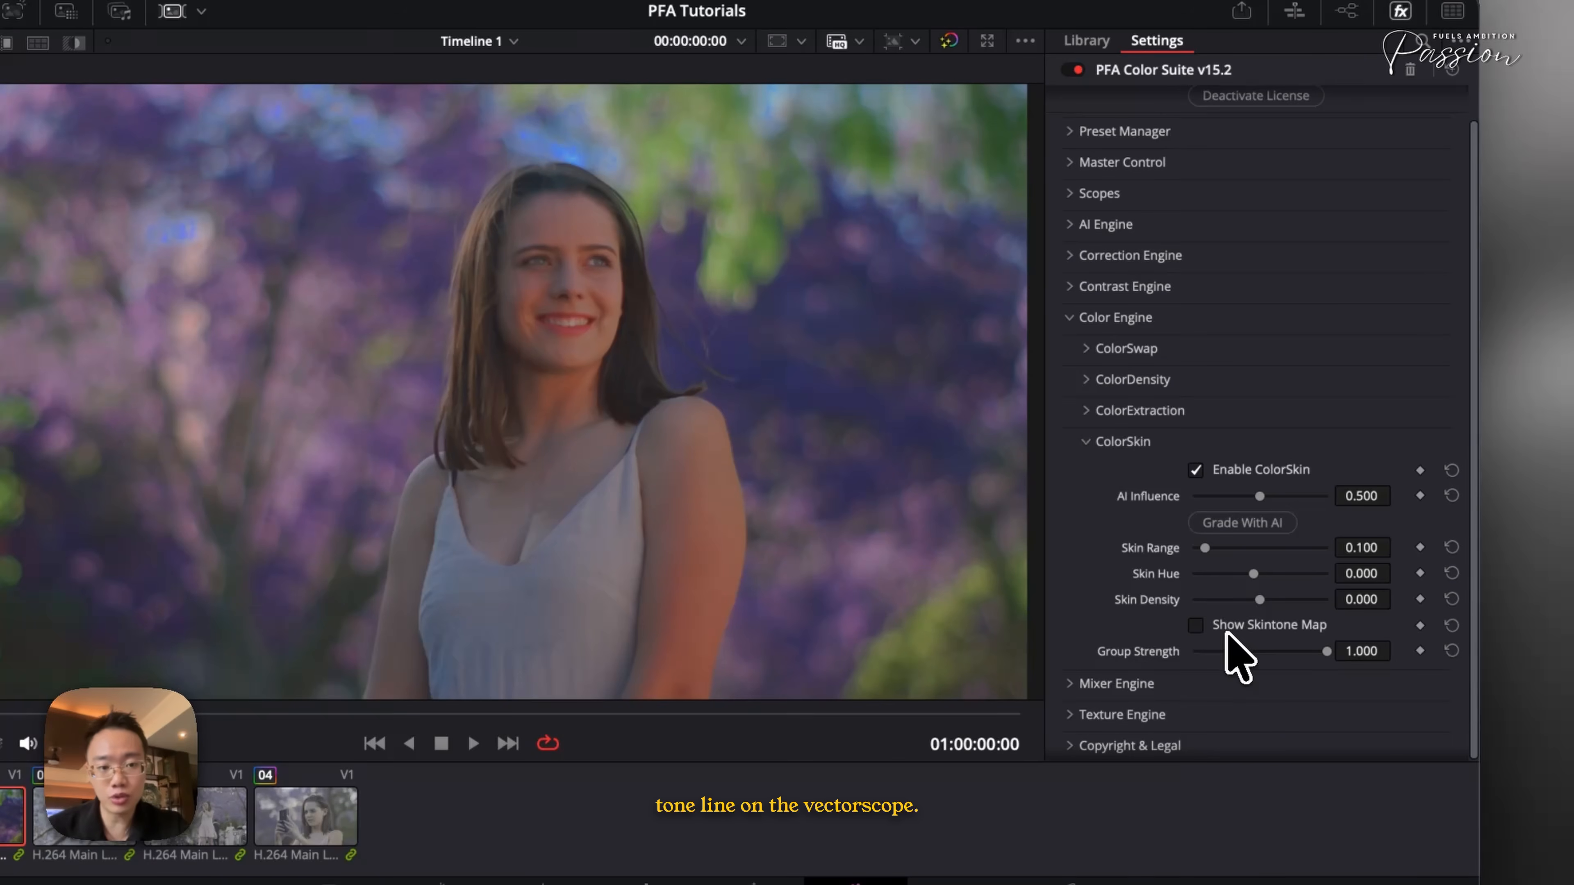
- Raise Skin Density to about 0.287 and collapse ColorSkin
mouse_move(1320, 599)
left_mouse_down()
mouse_move(1277, 599)
mouse_move(1307, 601)
left_mouse_up()
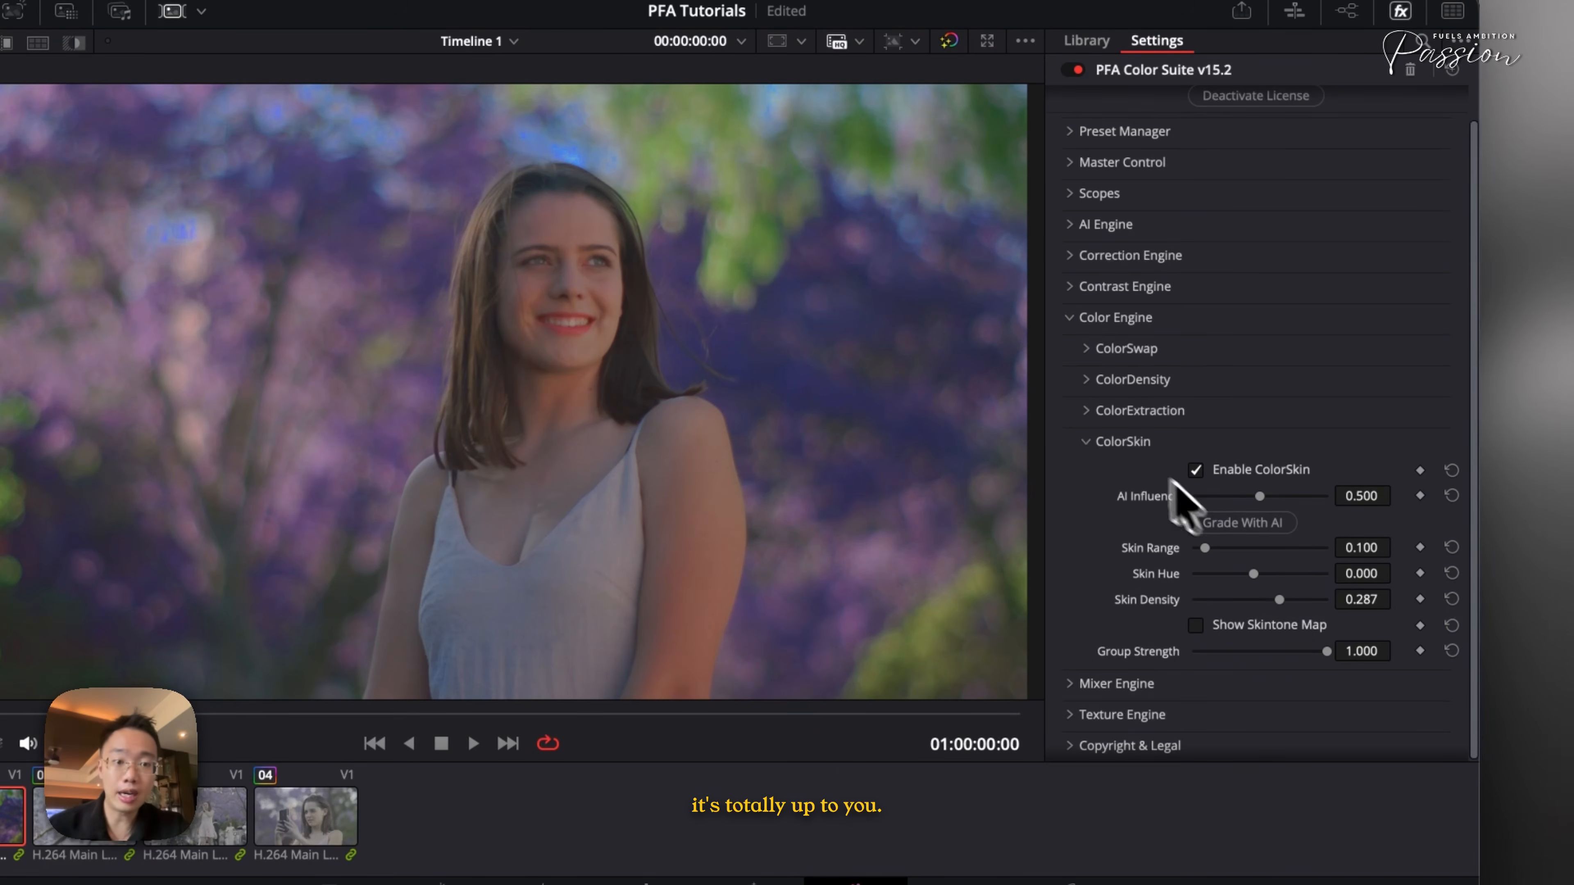
left_click(1122, 441)
- Bypass the grade four times to compare before and after, then collapse Color Engine
key("super+d")
key("super+d")
key("super+d")
key("super+d")
left_click(1074, 358)
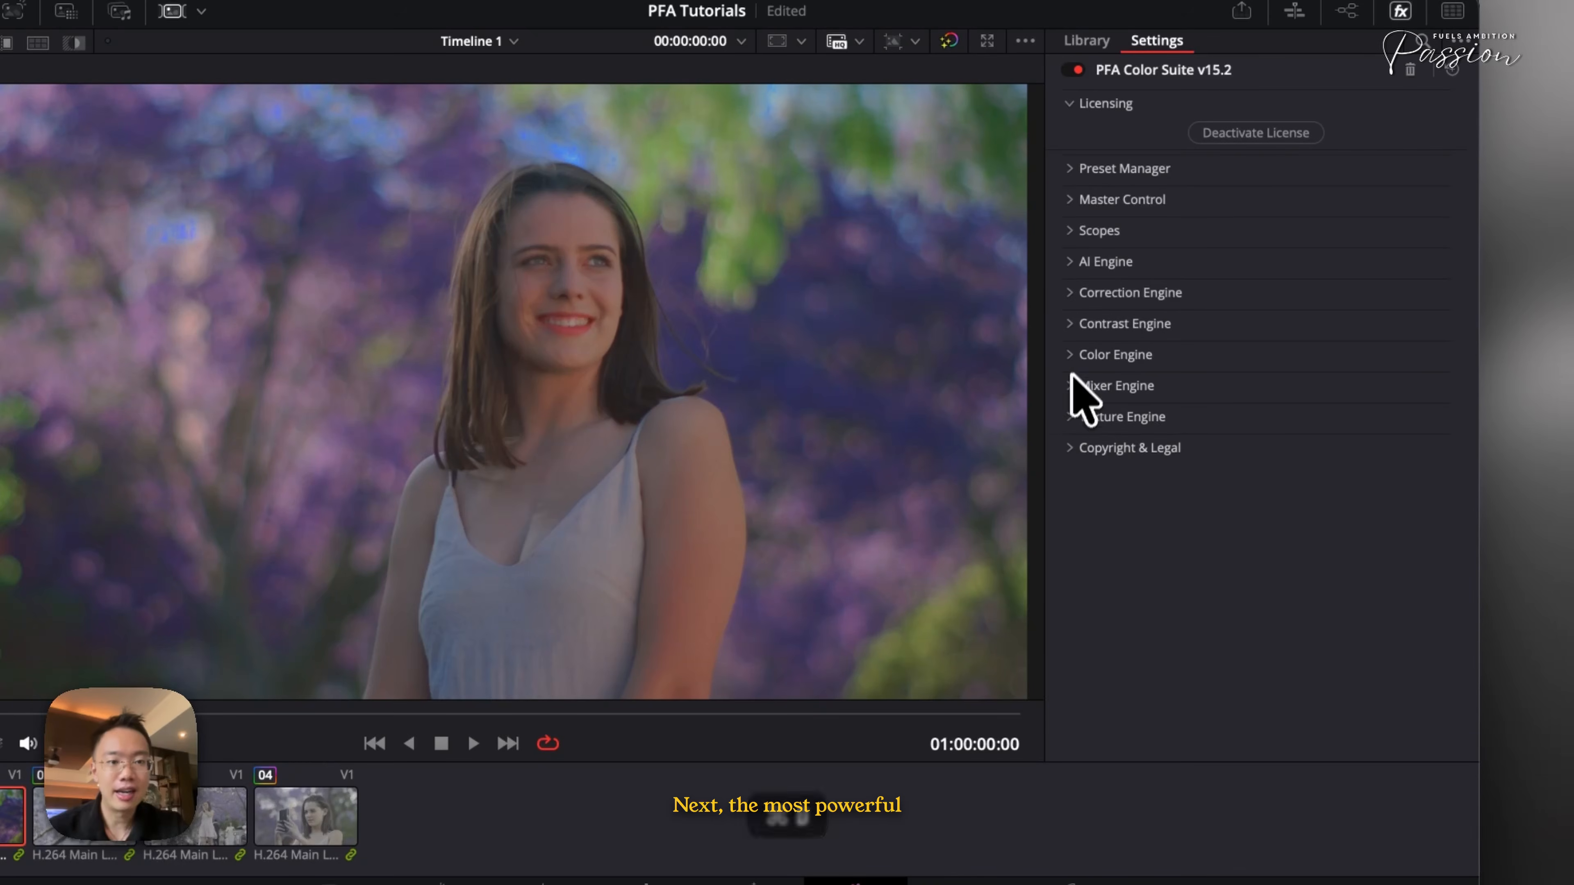
- Open Mixer Engine's Film Glaze and set Wetness Volume to about 0.310 and Creamy Depth to about 0.318
left_click(1075, 386)
left_click(1091, 416)
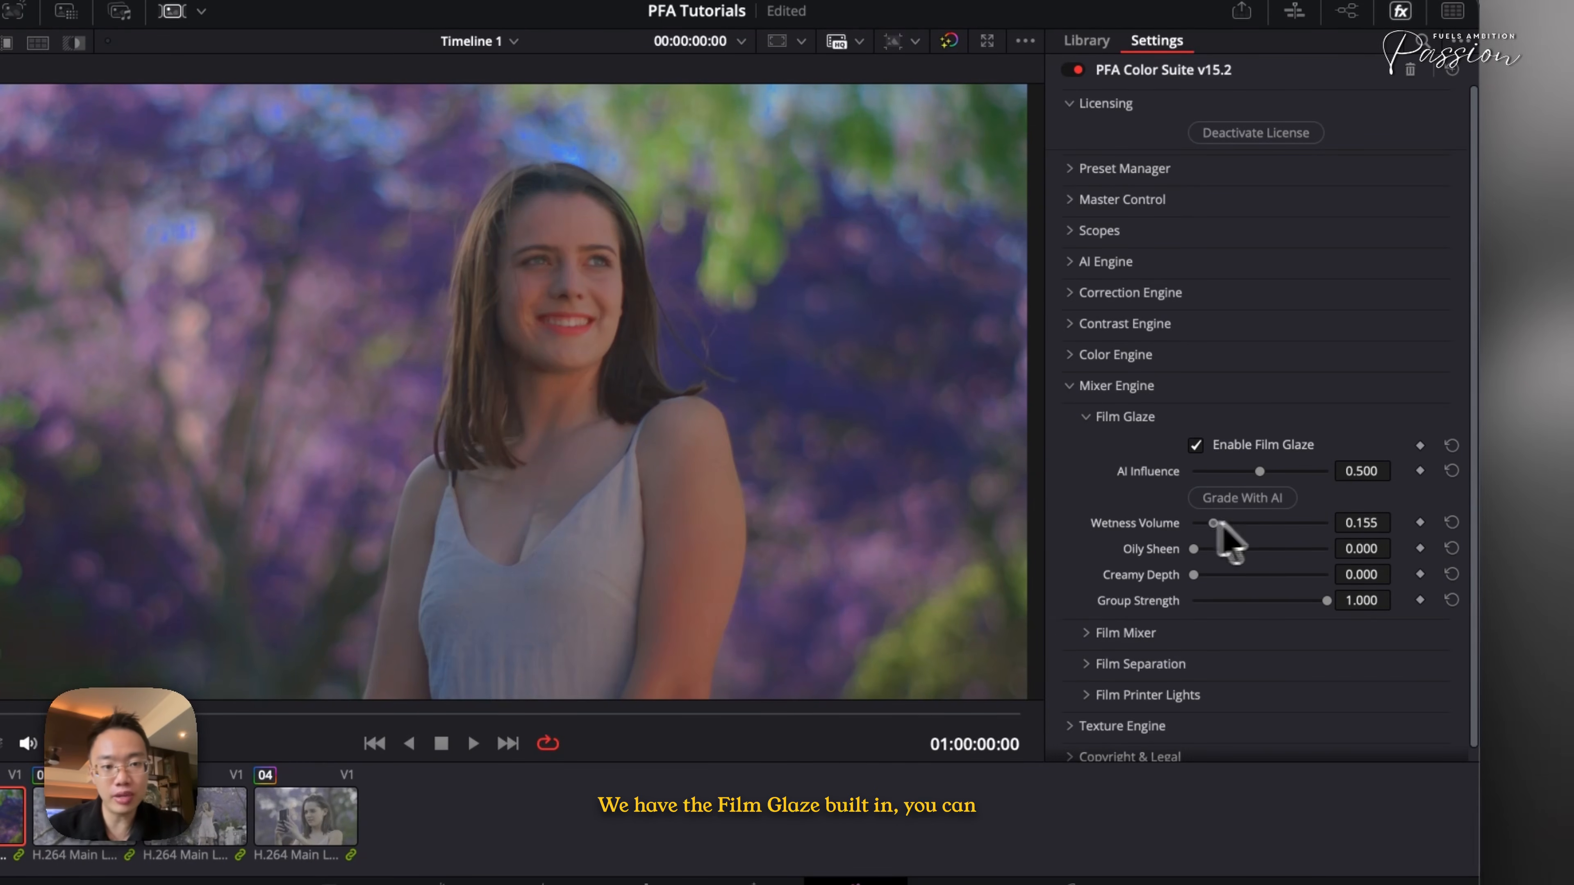
left_click_drag(1217, 523, 1248, 524)
left_click_drag(1235, 524, 1233, 524)
left_click_drag(1196, 575, 1262, 574)
left_click_drag(1235, 522, 1237, 576)
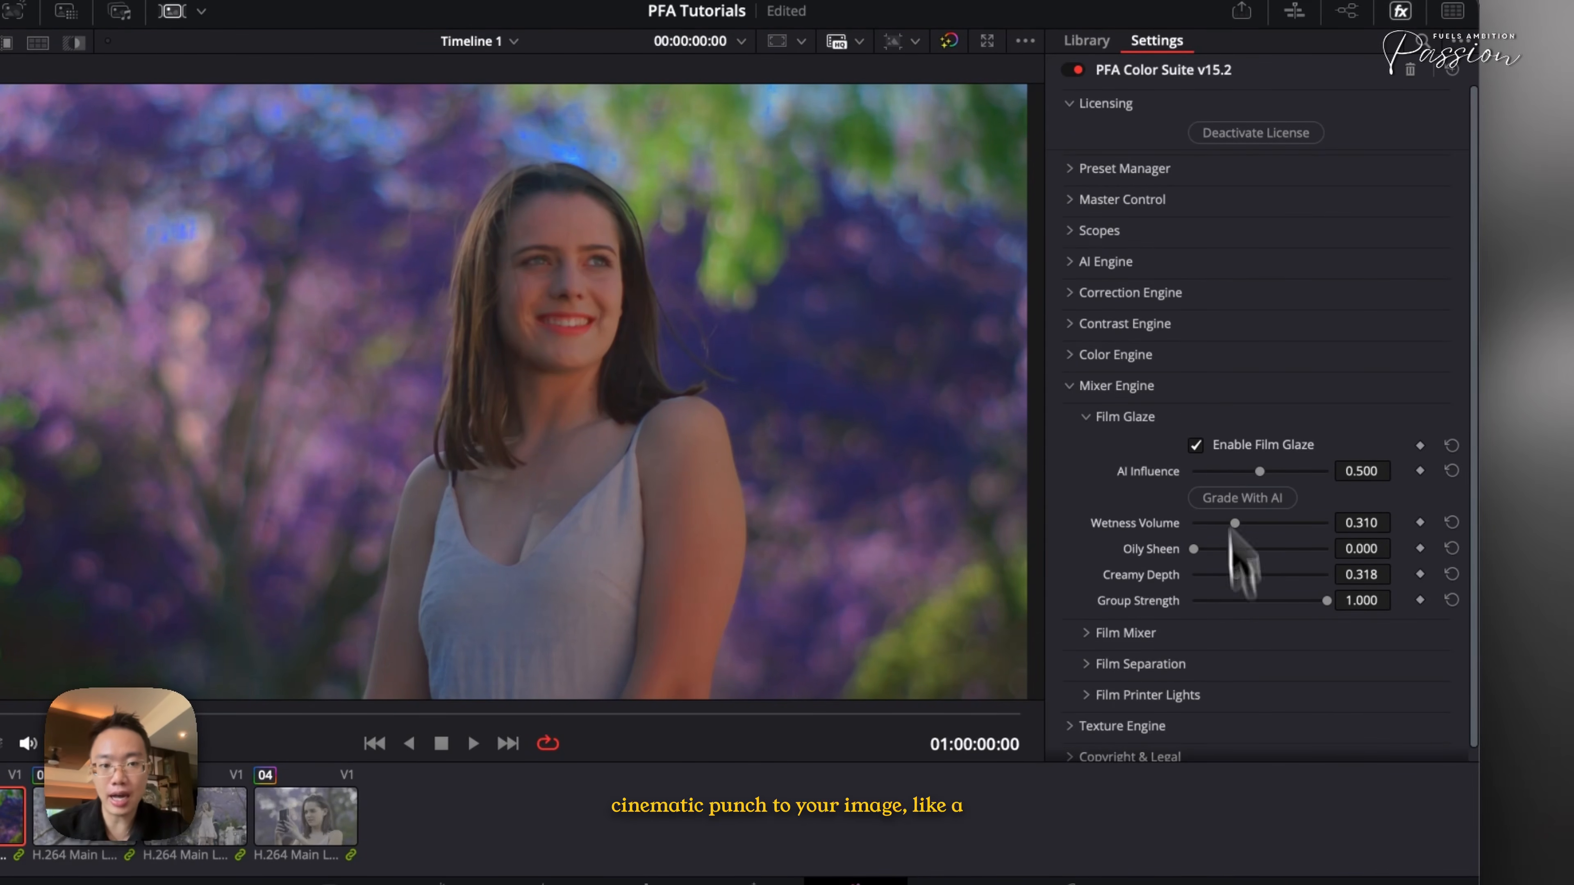
- Open Film Mixer and Scopes, showing the Vector Scope overlay at Position X 100 and Position Y 0
left_click(1116, 420)
left_click(1106, 449)
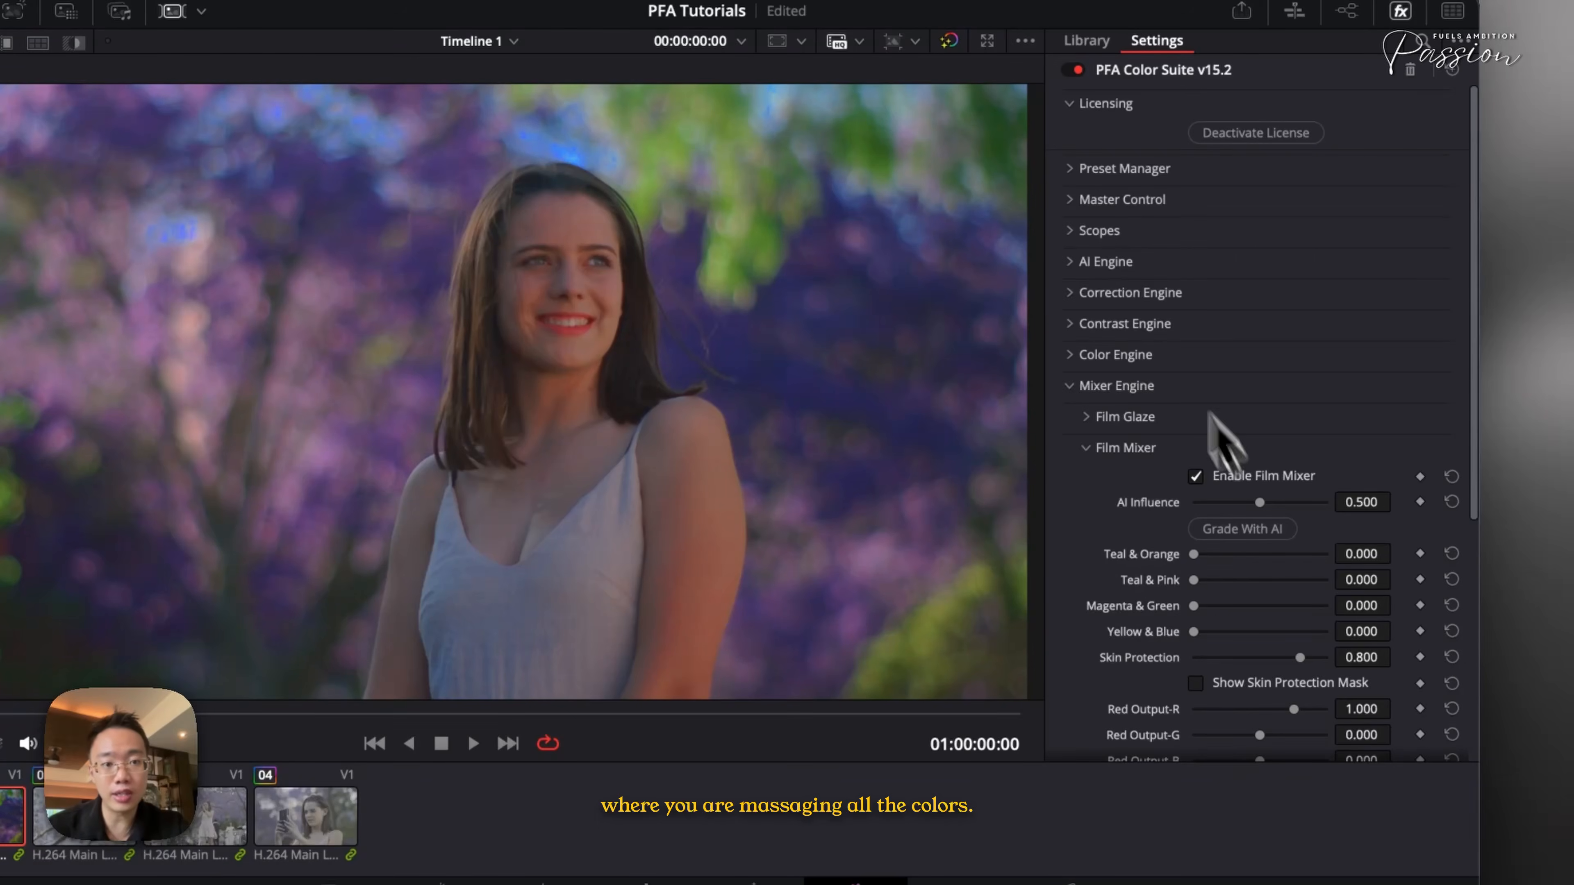
left_click(1099, 233)
left_click_drag(1251, 388, 1481, 443)
left_click_drag(1322, 440, 1158, 457)
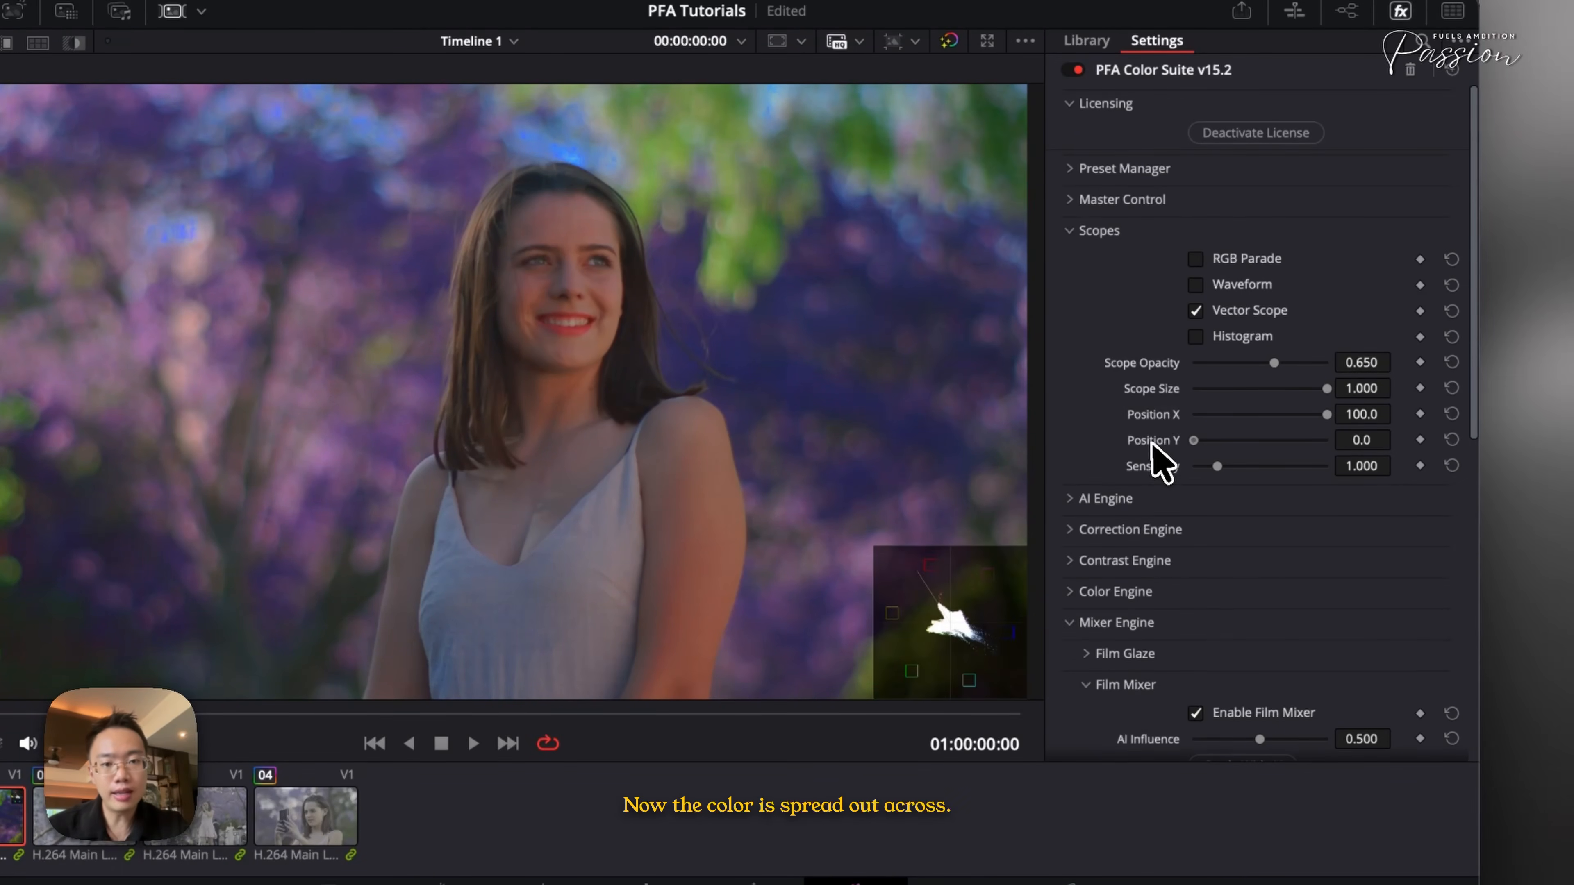
- Try Teal & Orange at about 0.705 and 0.070, and Teal & Pink at about 0.946
scroll(1246, 583, "down", 10)
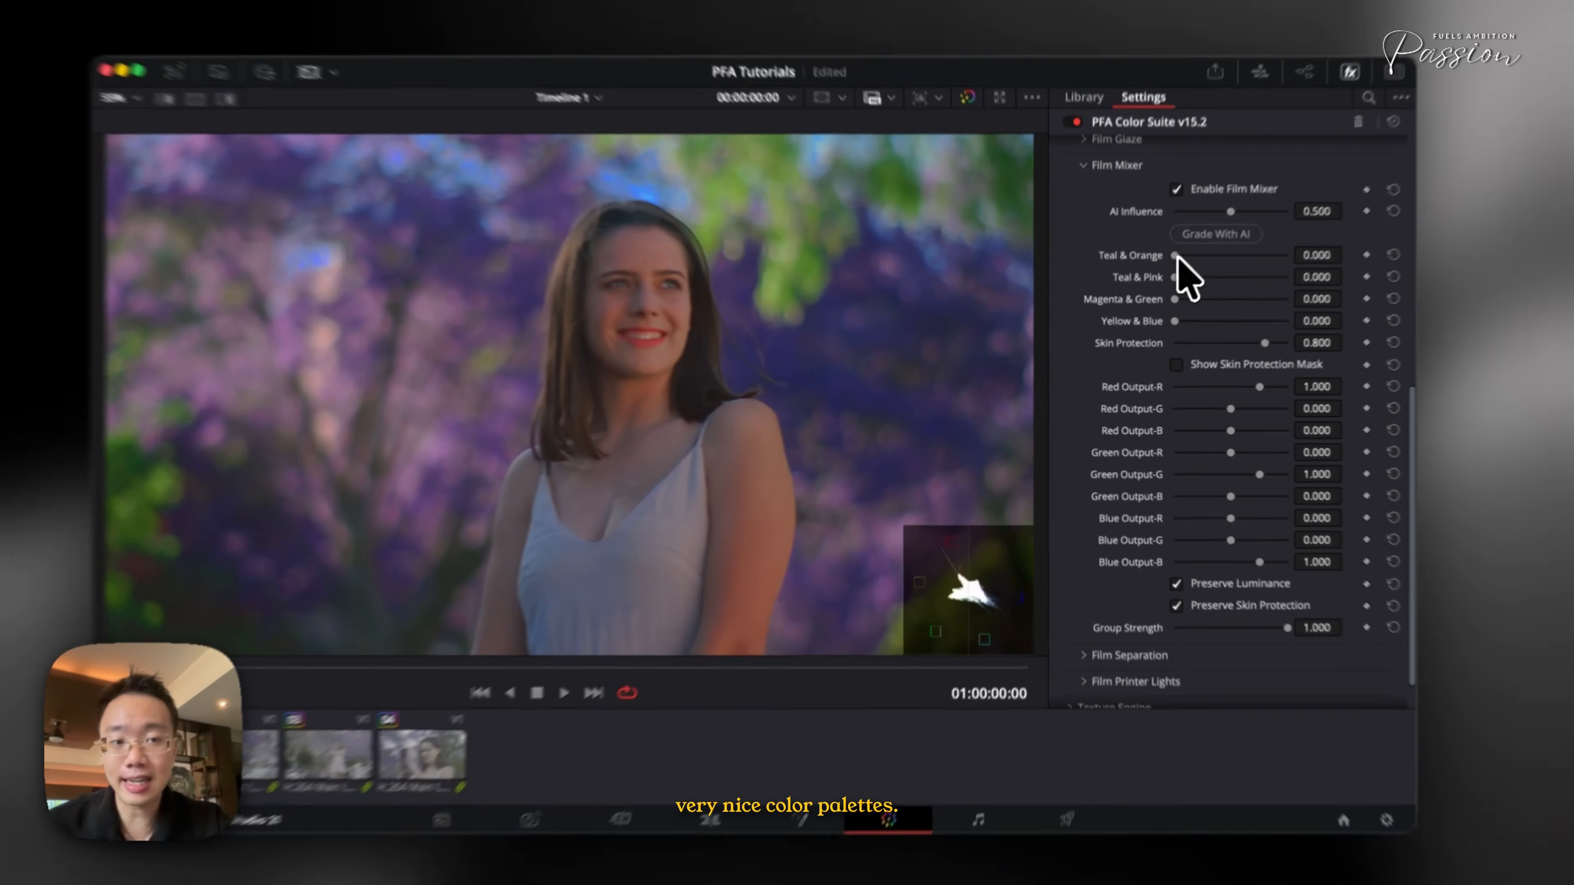
left_click_drag(1165, 274, 1279, 288)
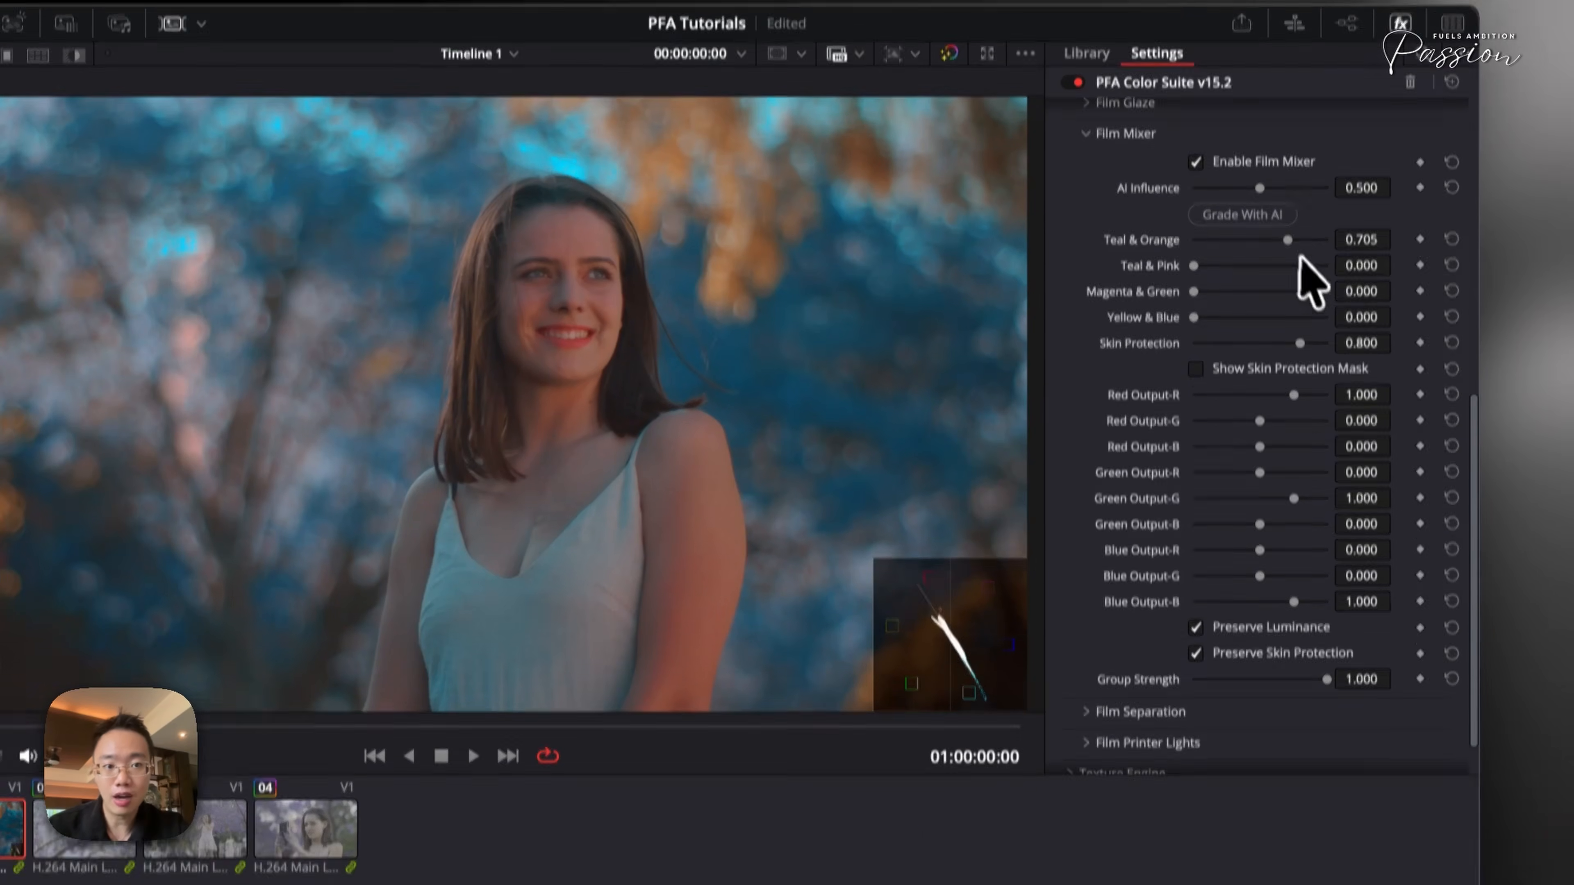
left_click_drag(1287, 221, 1201, 224)
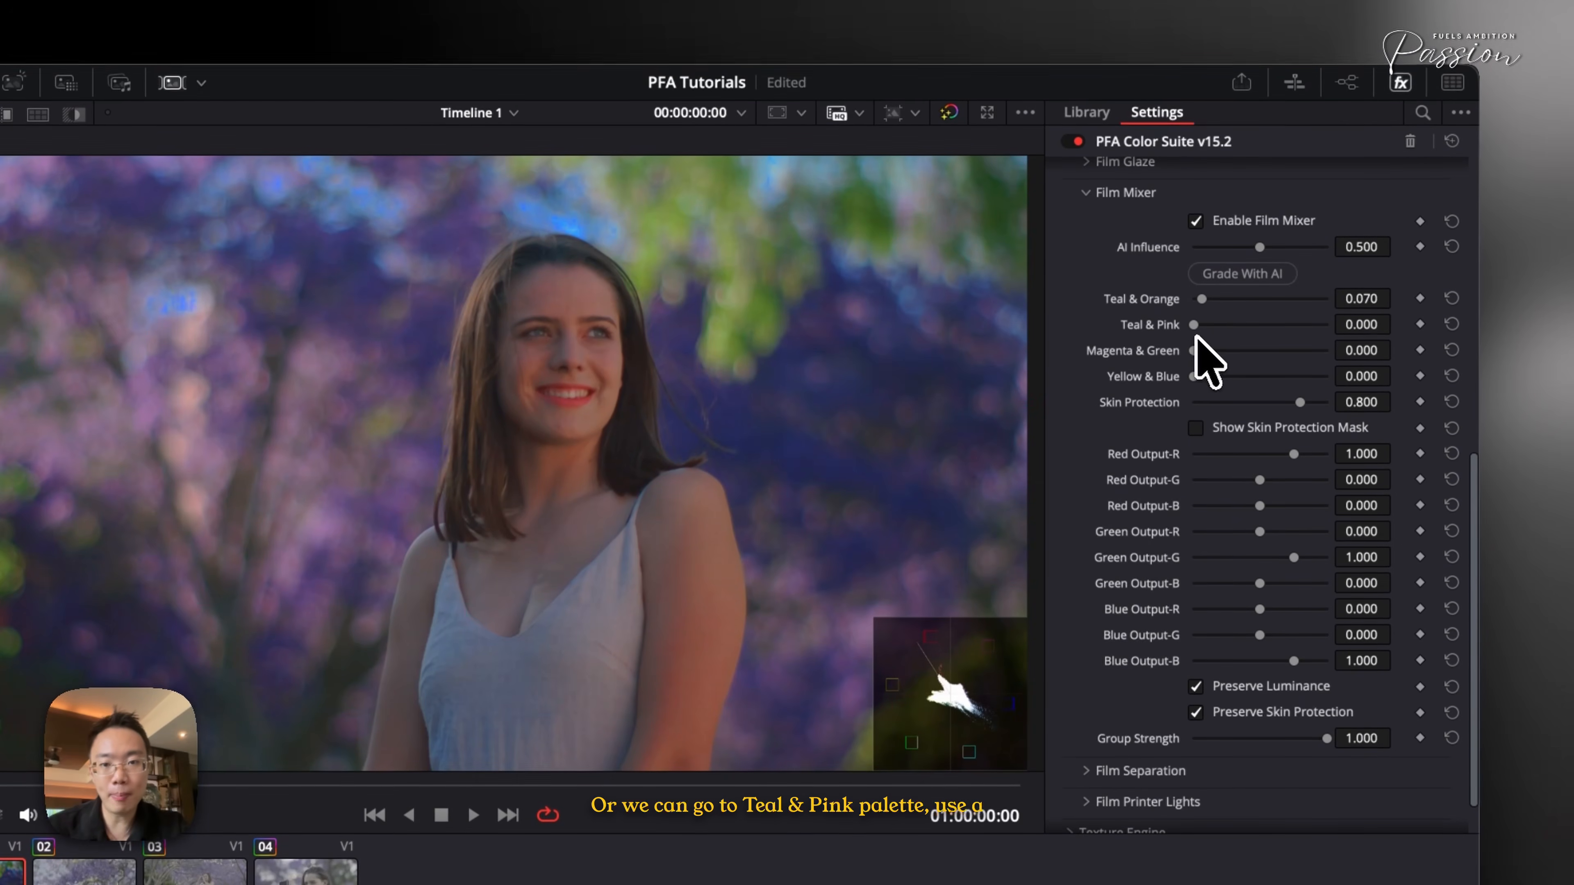
left_click_drag(1204, 297, 1307, 325)
key("super+c")
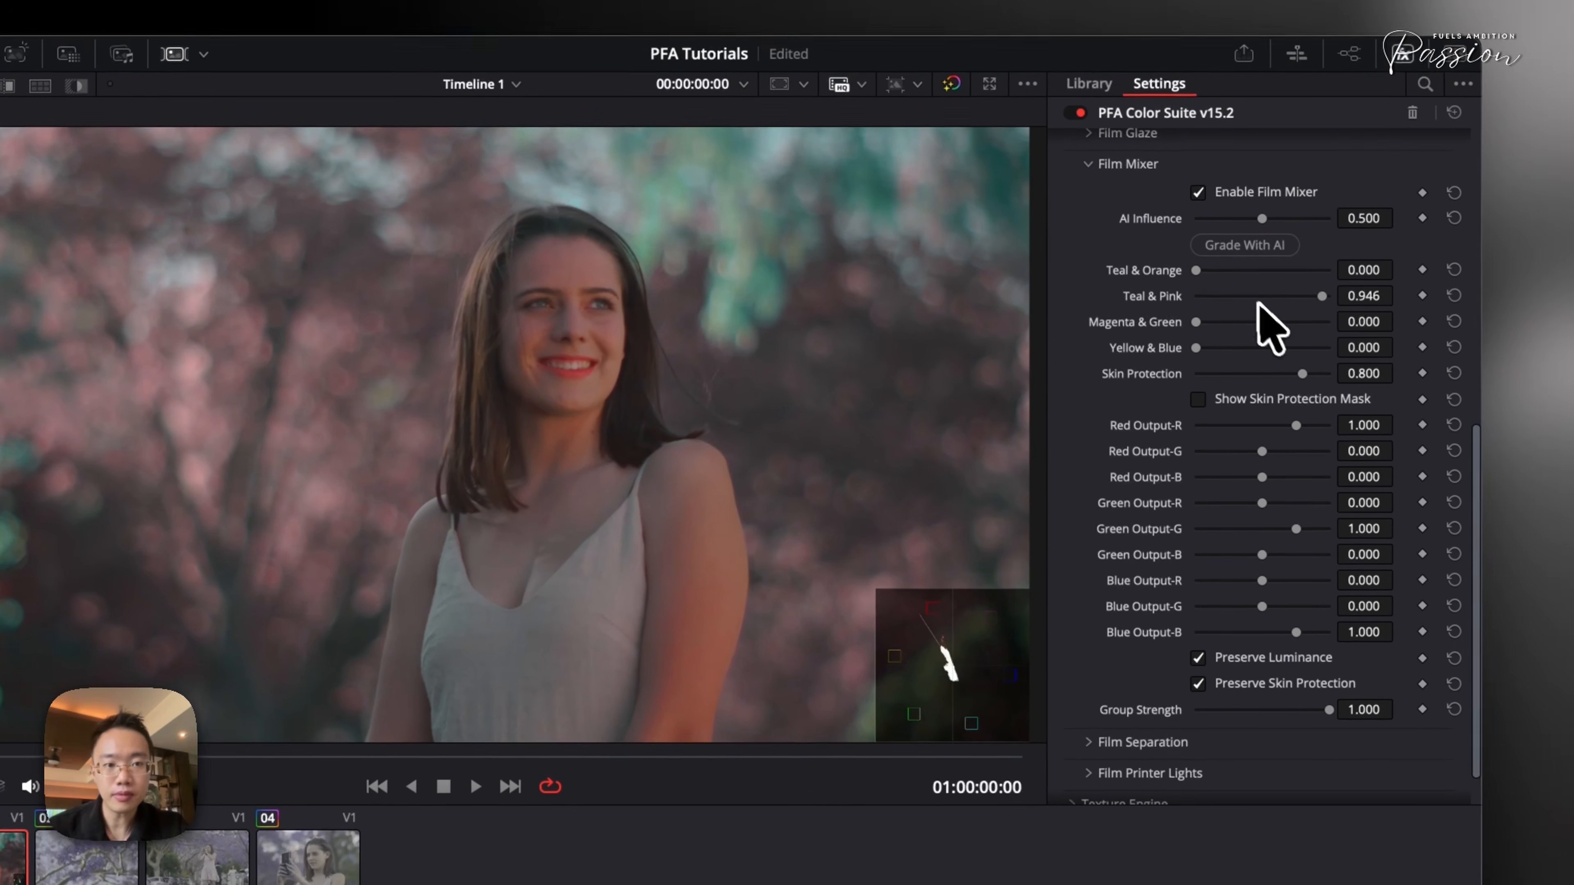
- Zero Teal & Pink and Teal & Orange, then set Teal & Orange to about 0.620
left_click_drag(1258, 303, 1091, 298)
left_click_drag(1205, 324, 1032, 318)
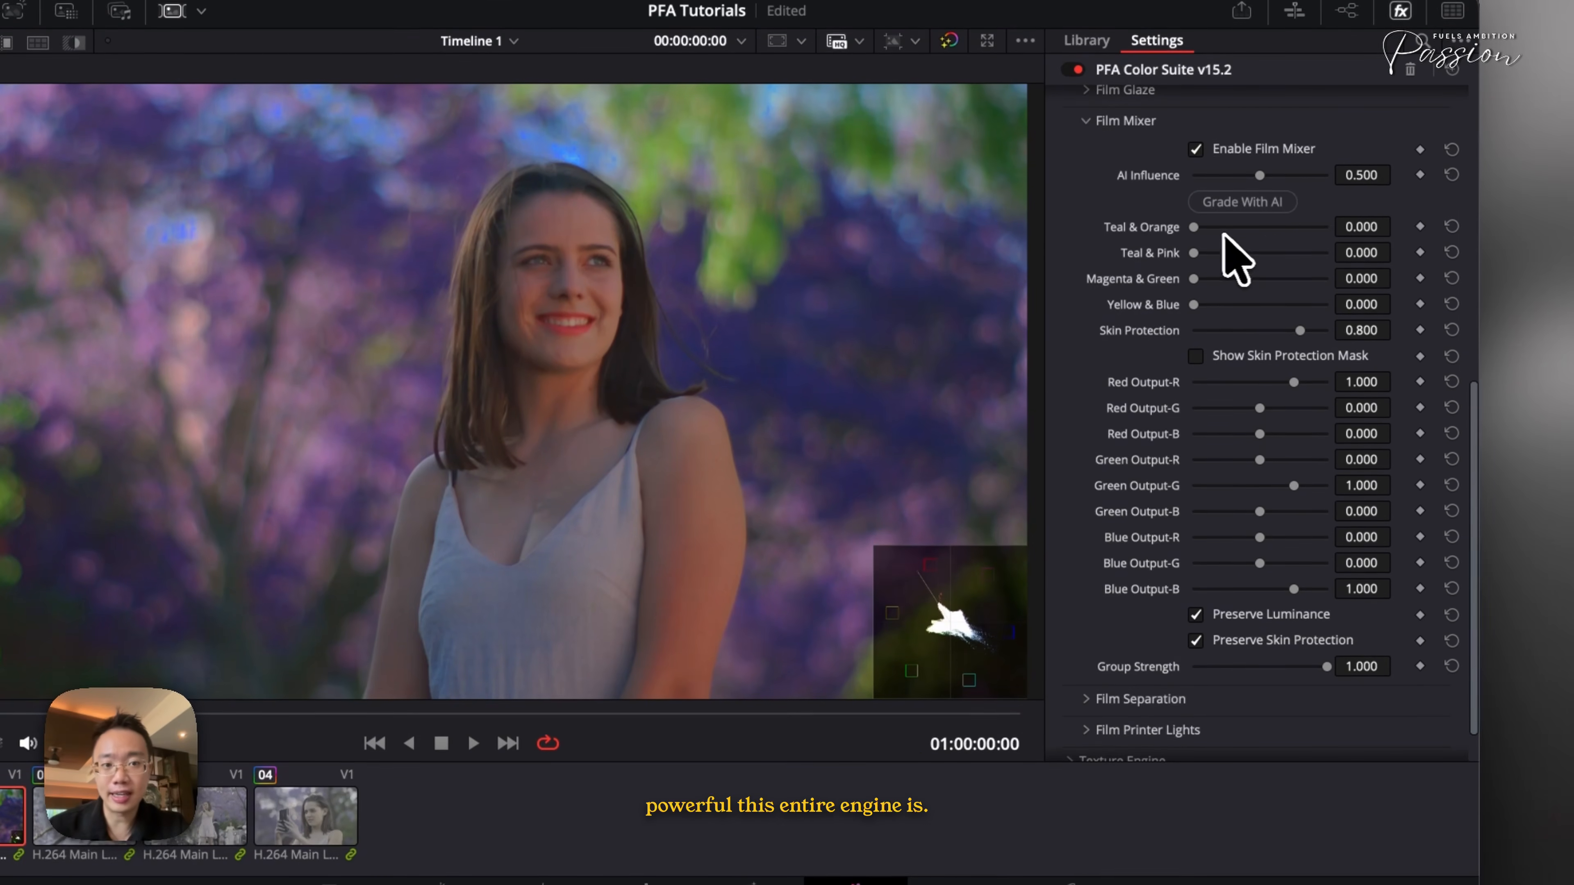
left_click_drag(1194, 228, 1287, 252)
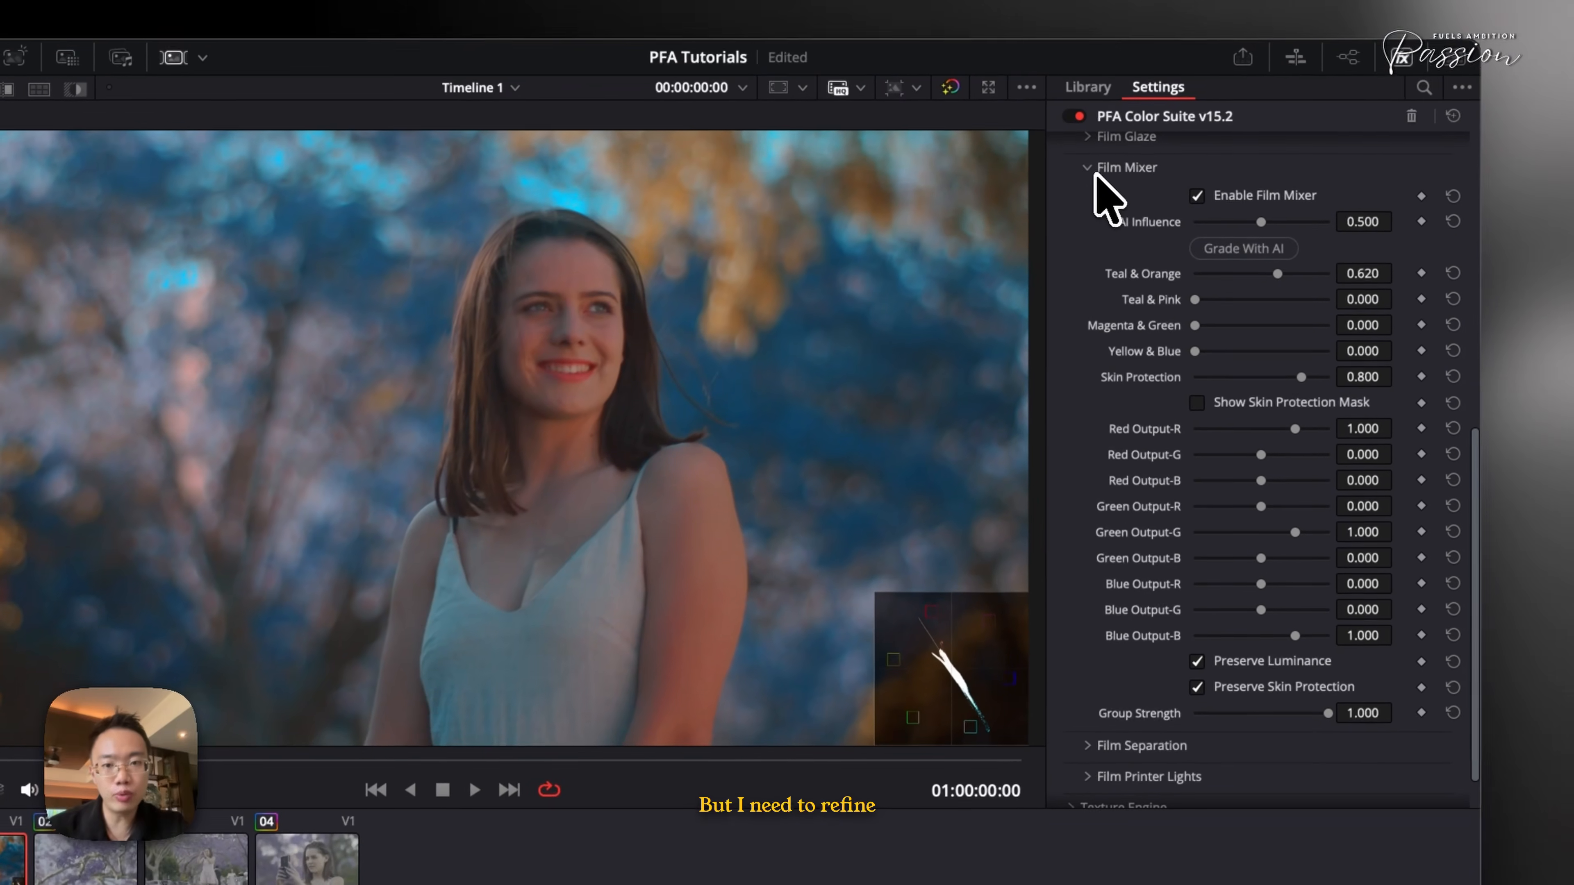
- Open Film Separation and set Red ↔ Cyan to about -0.132
left_click(1096, 175)
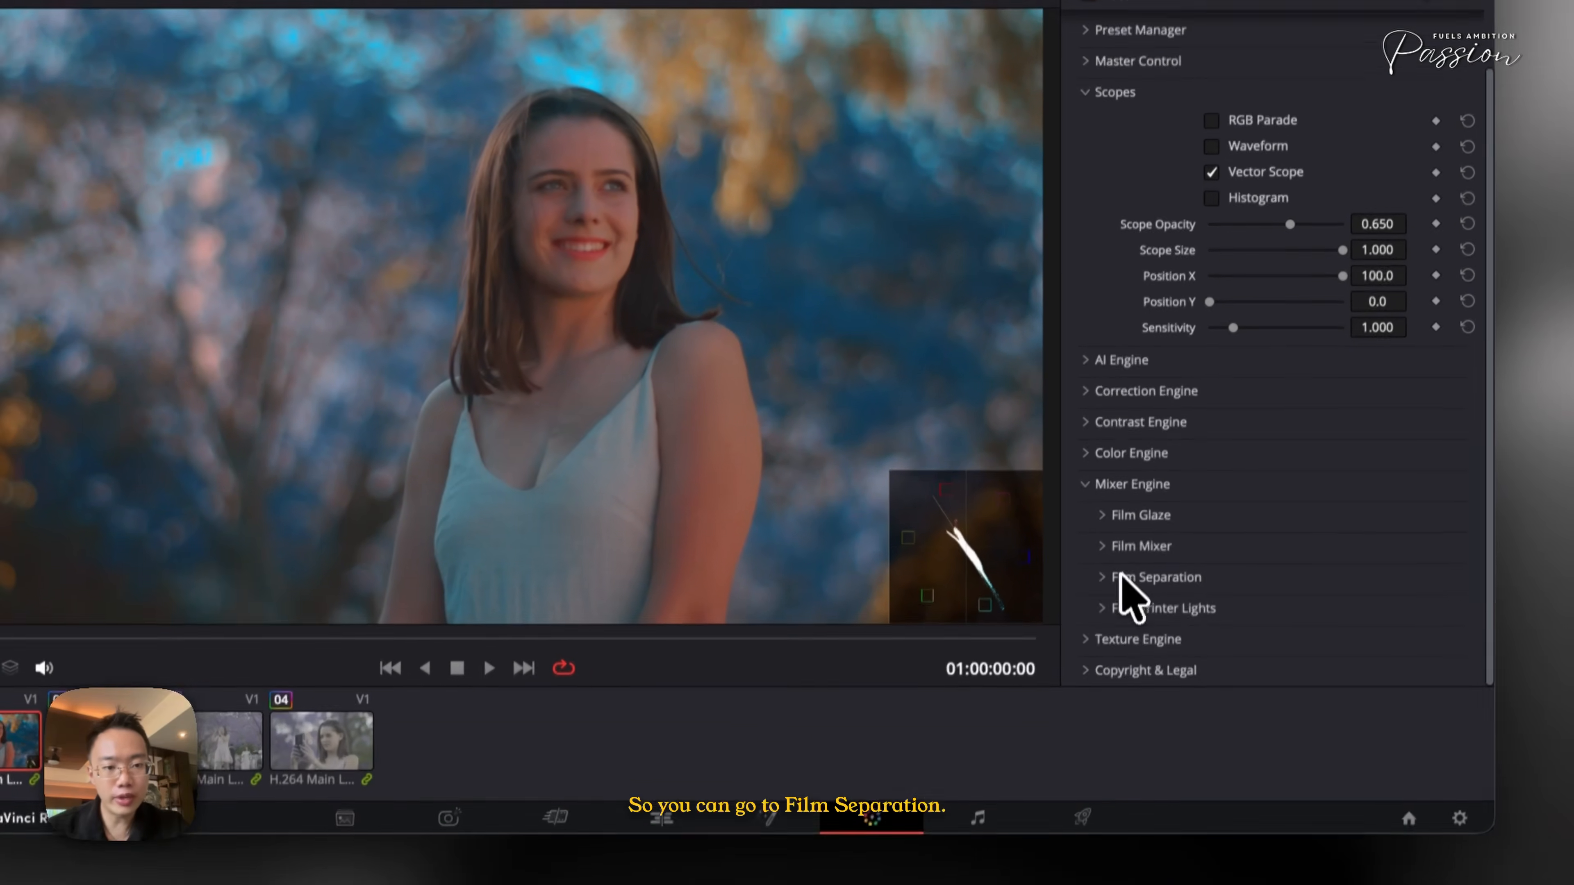
left_click(1122, 578)
scroll(1116, 571, "down", 4)
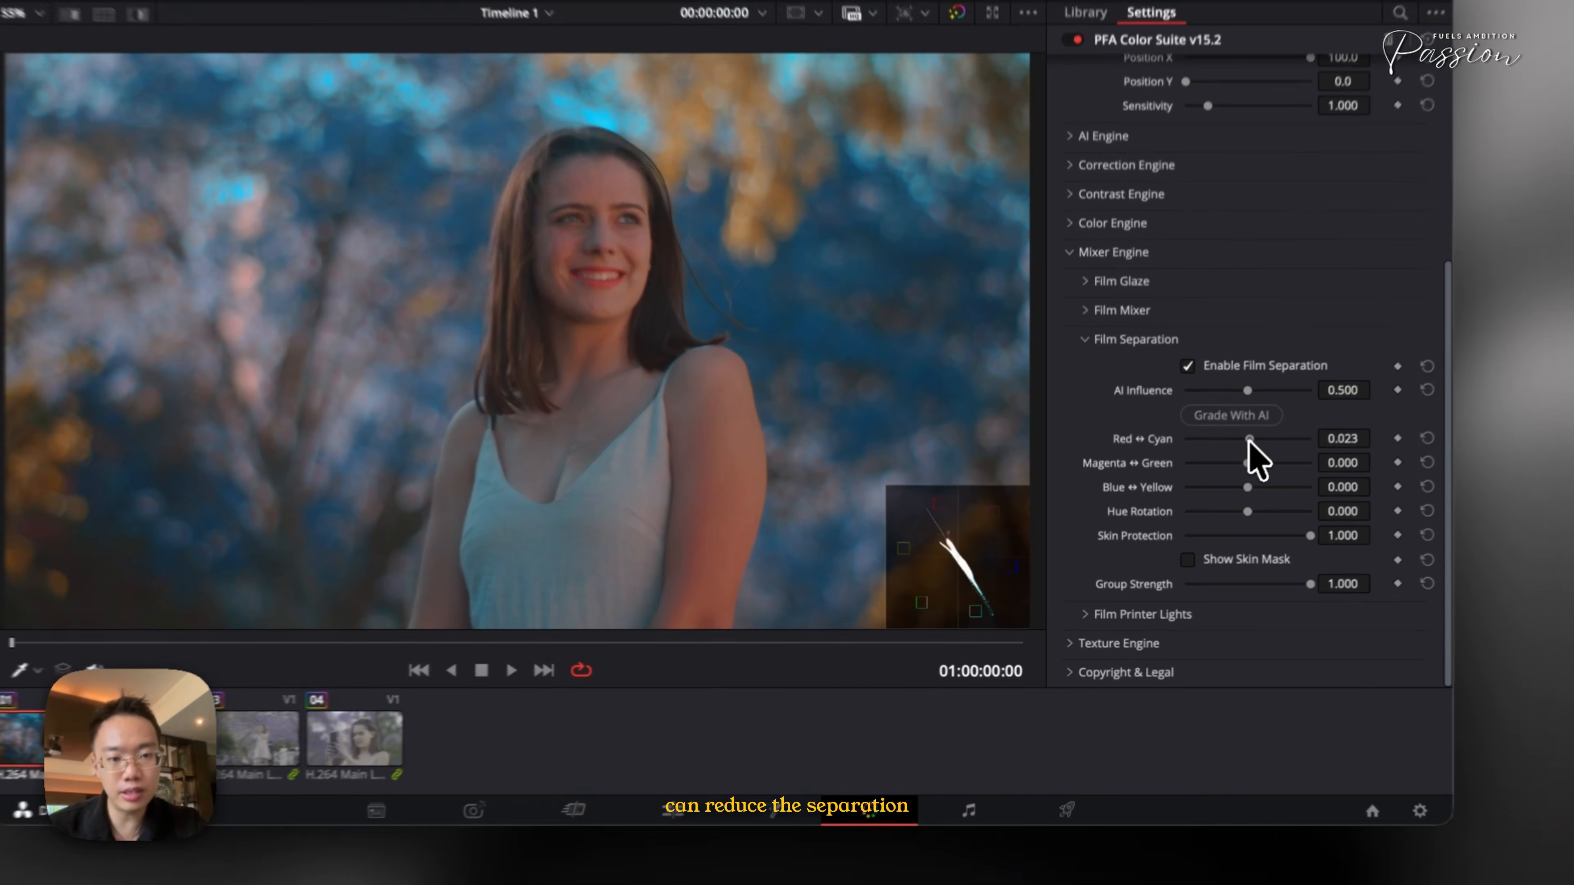
left_click_drag(1213, 477, 1210, 482)
key("super+v")
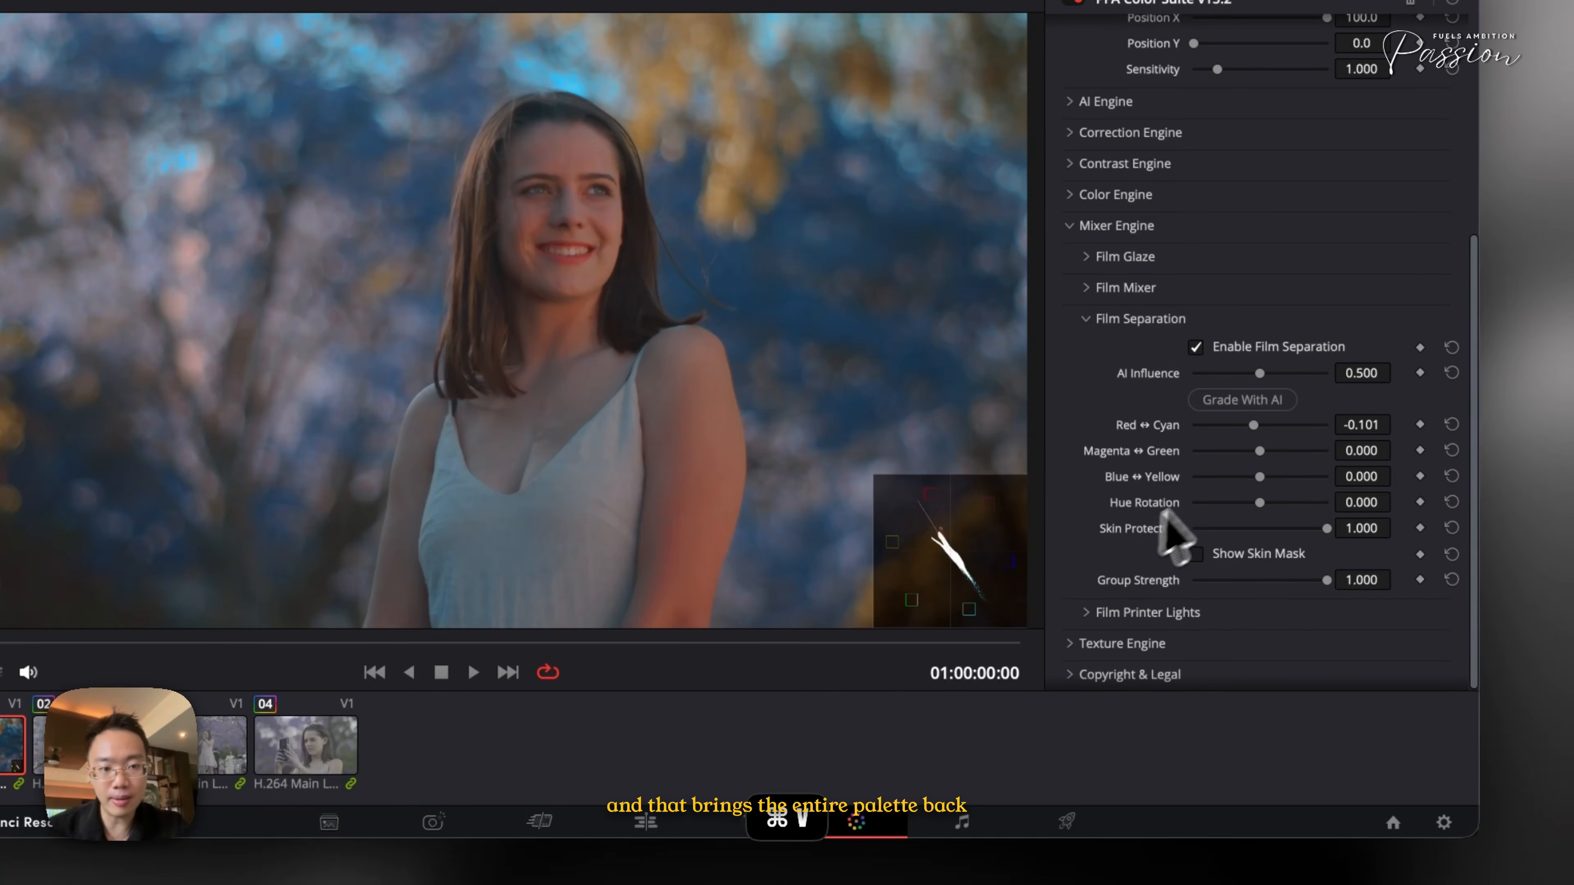
left_click_drag(1252, 427, 1252, 429)
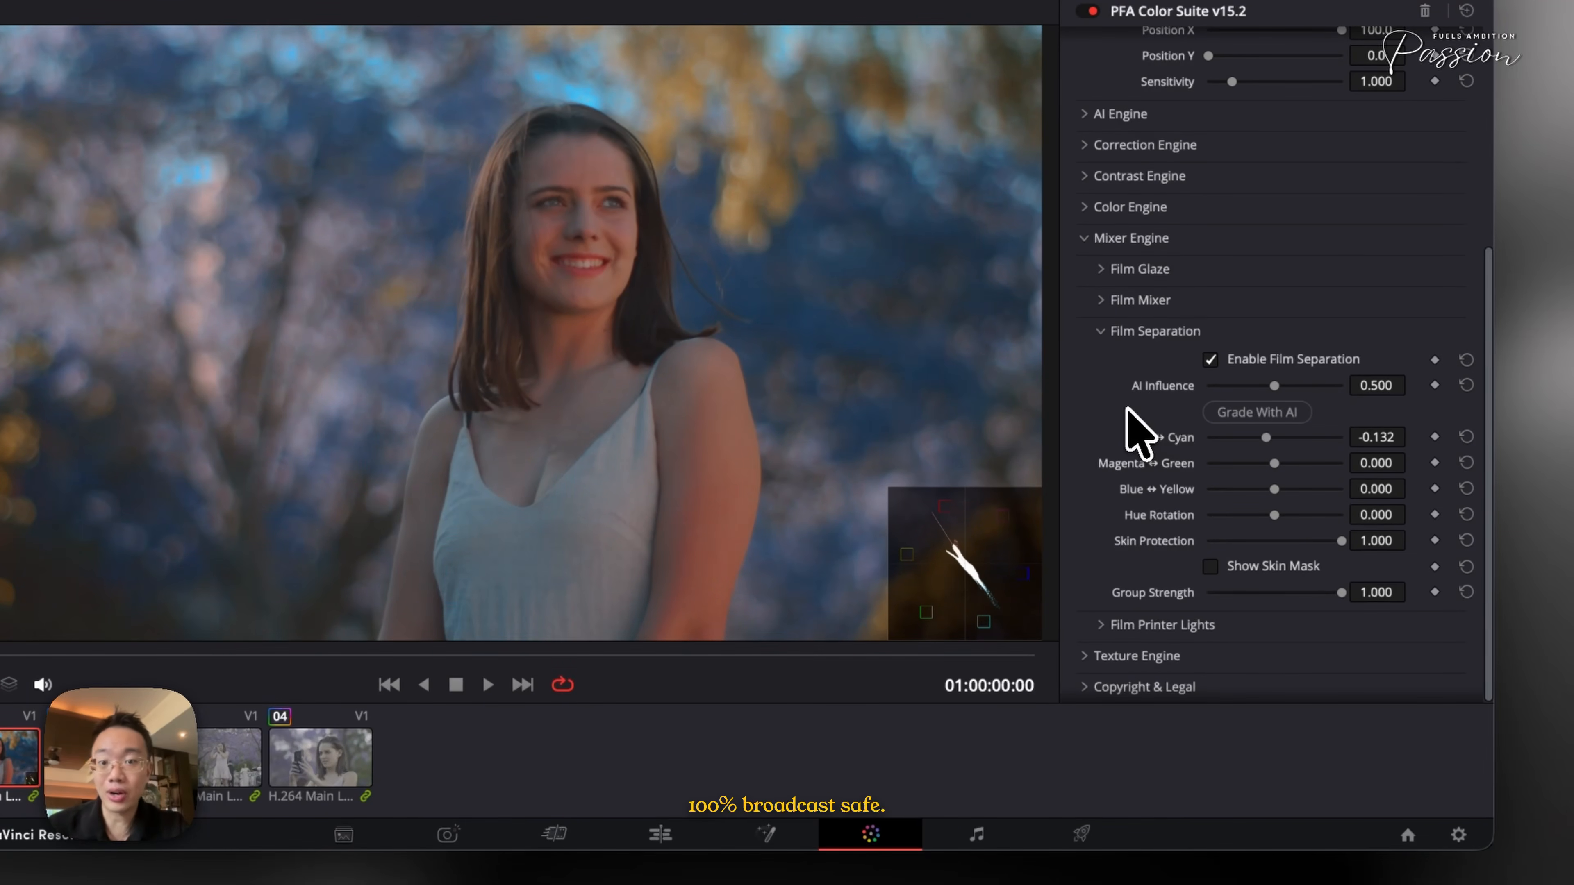
- Open Film Printer Lights and briefly preview its protection mask
left_click(1147, 334)
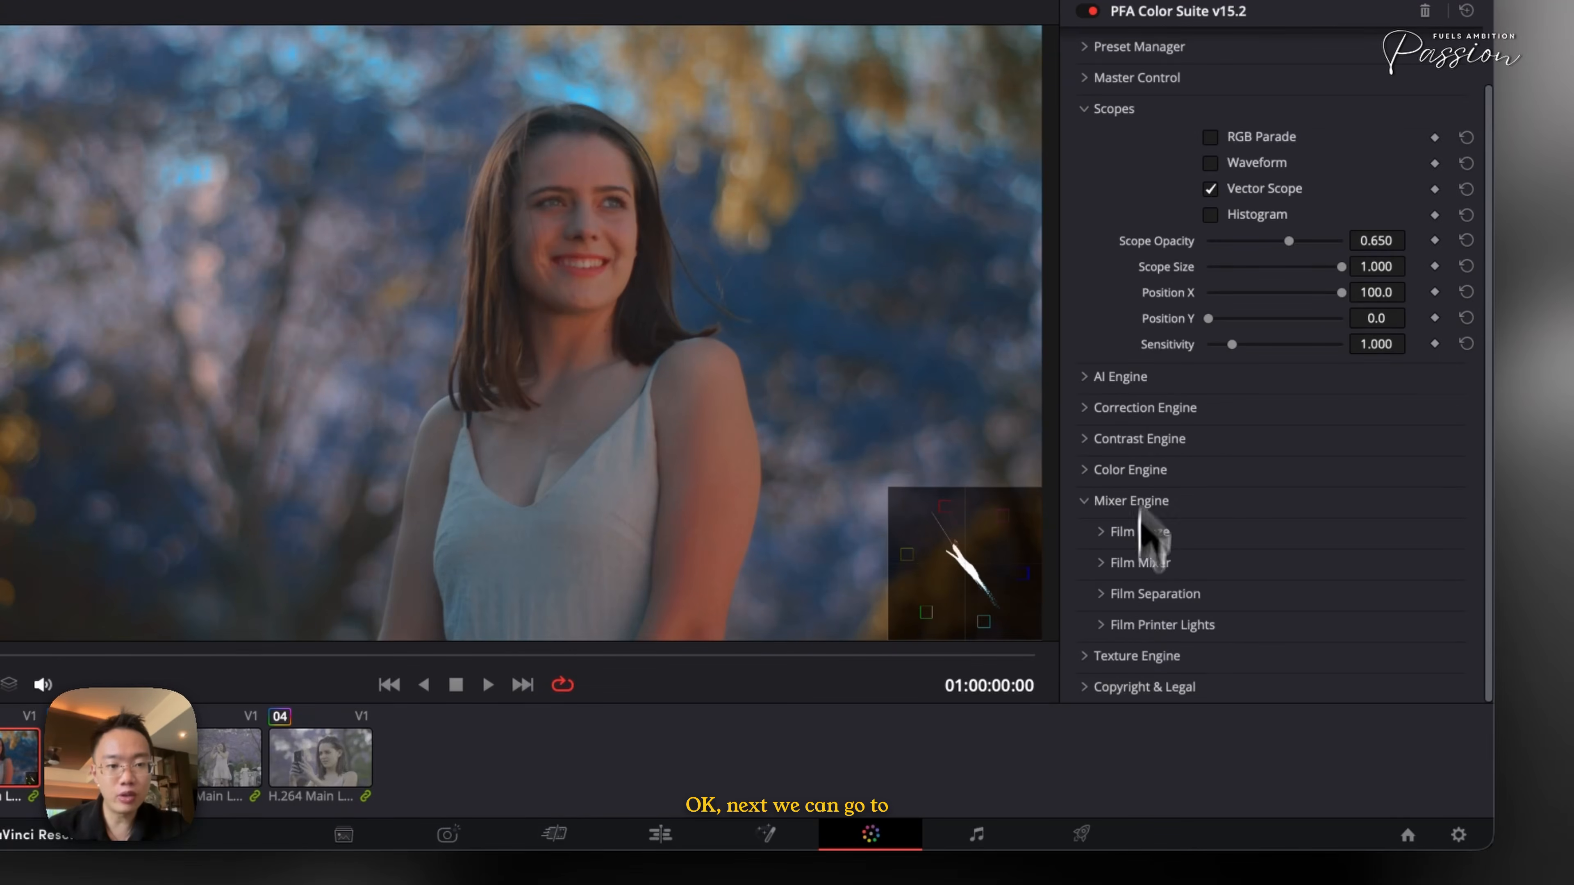
left_click(1130, 625)
scroll(1129, 625, "down", 5)
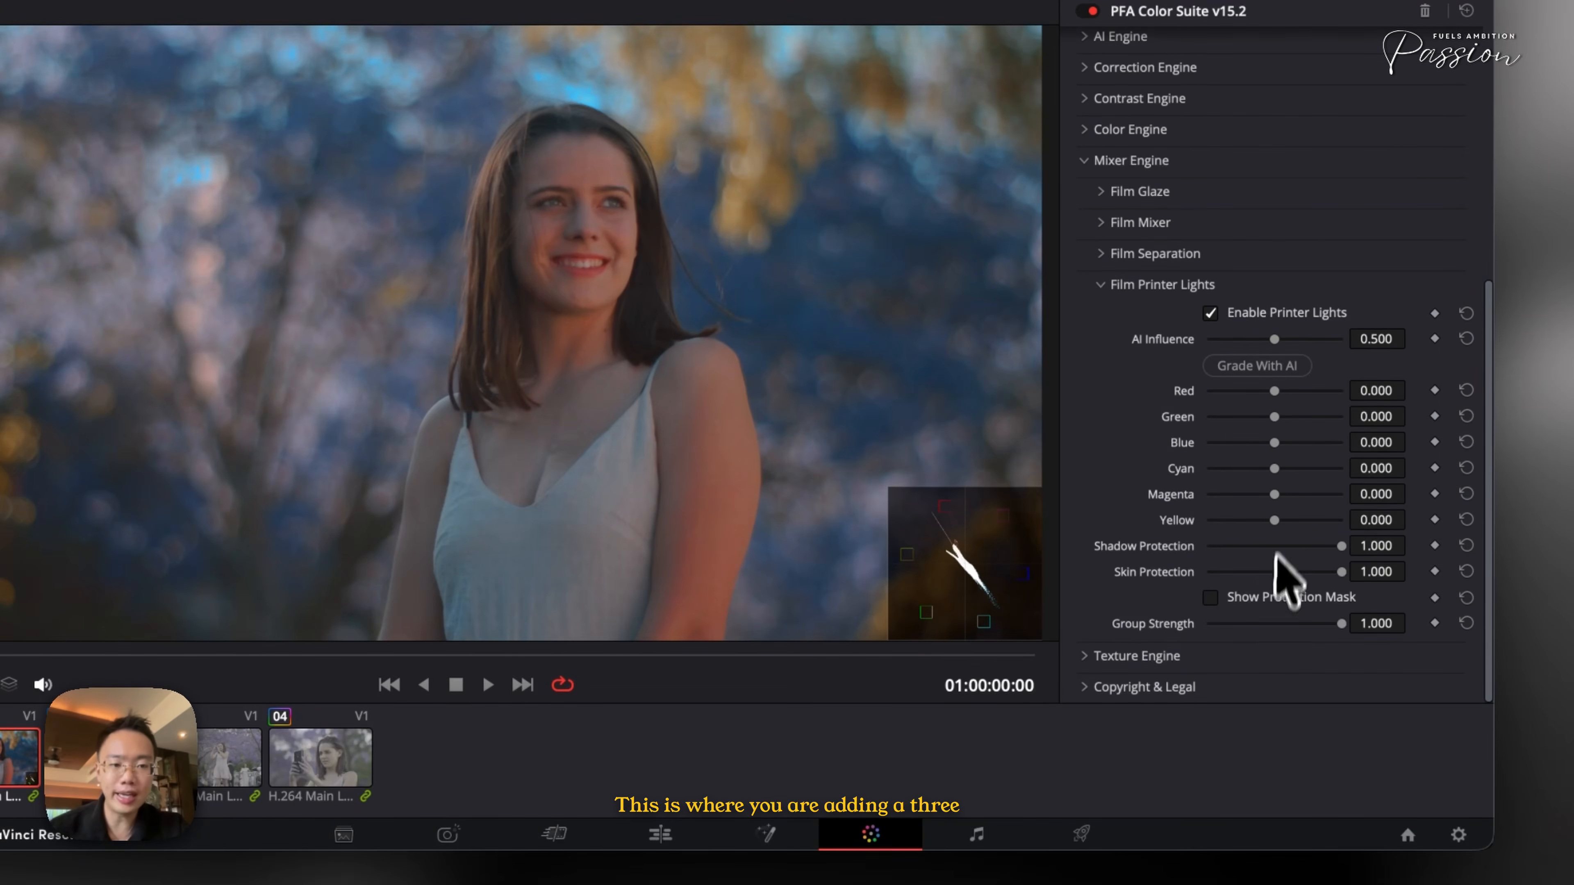
left_click(1258, 599)
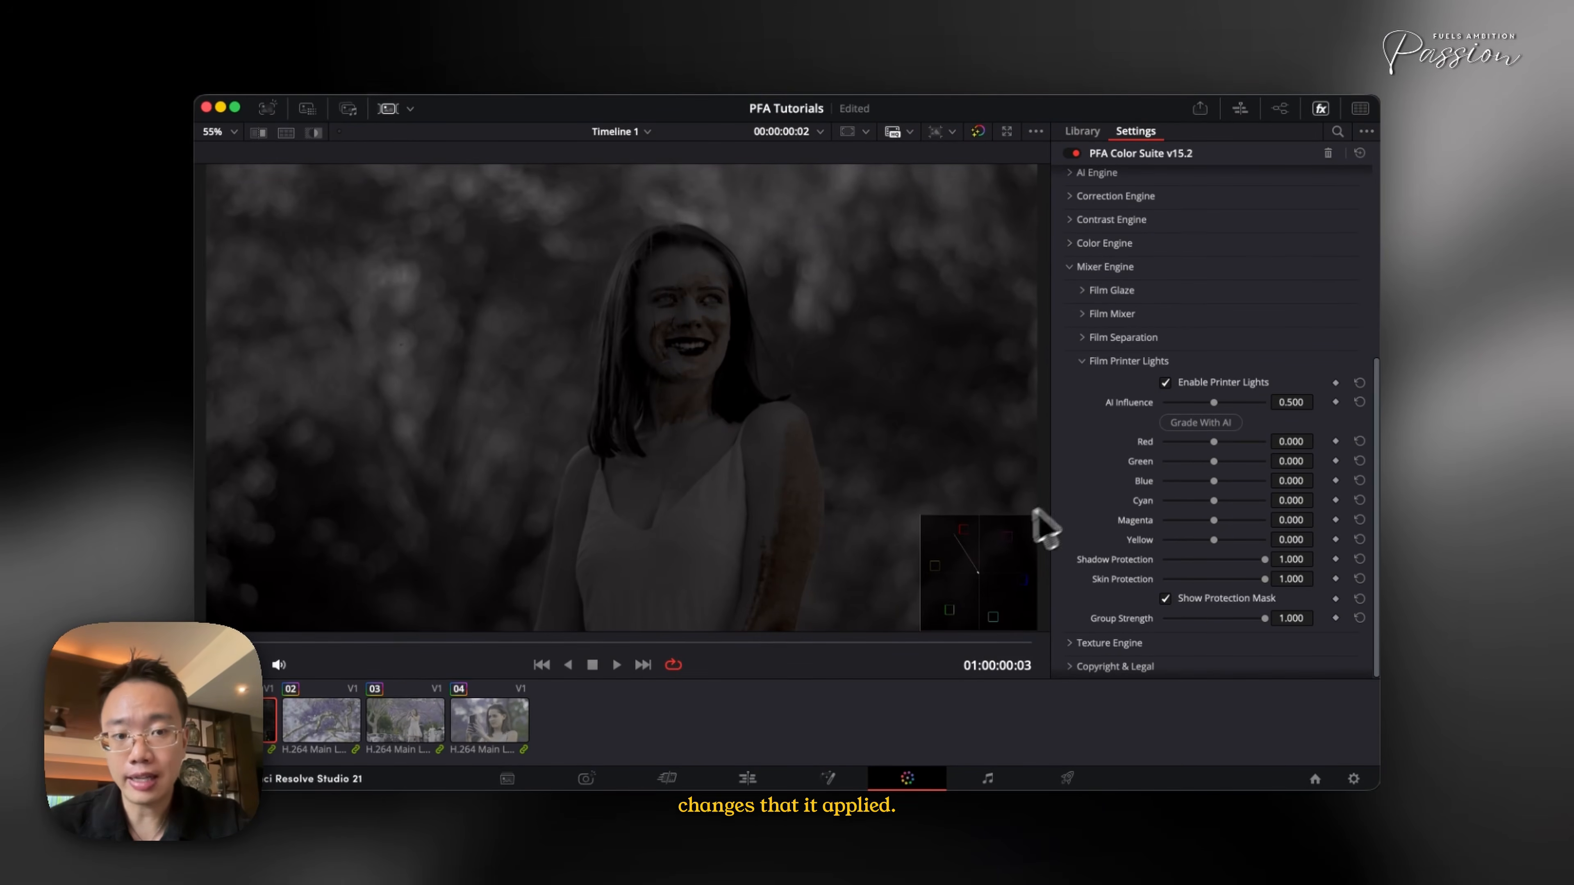
left_click(1182, 598)
- Try Green at about 0.209 and Yellow at about 0.442, then -0.101, in Film Printer Lights
left_click_drag(1214, 461, 1284, 417)
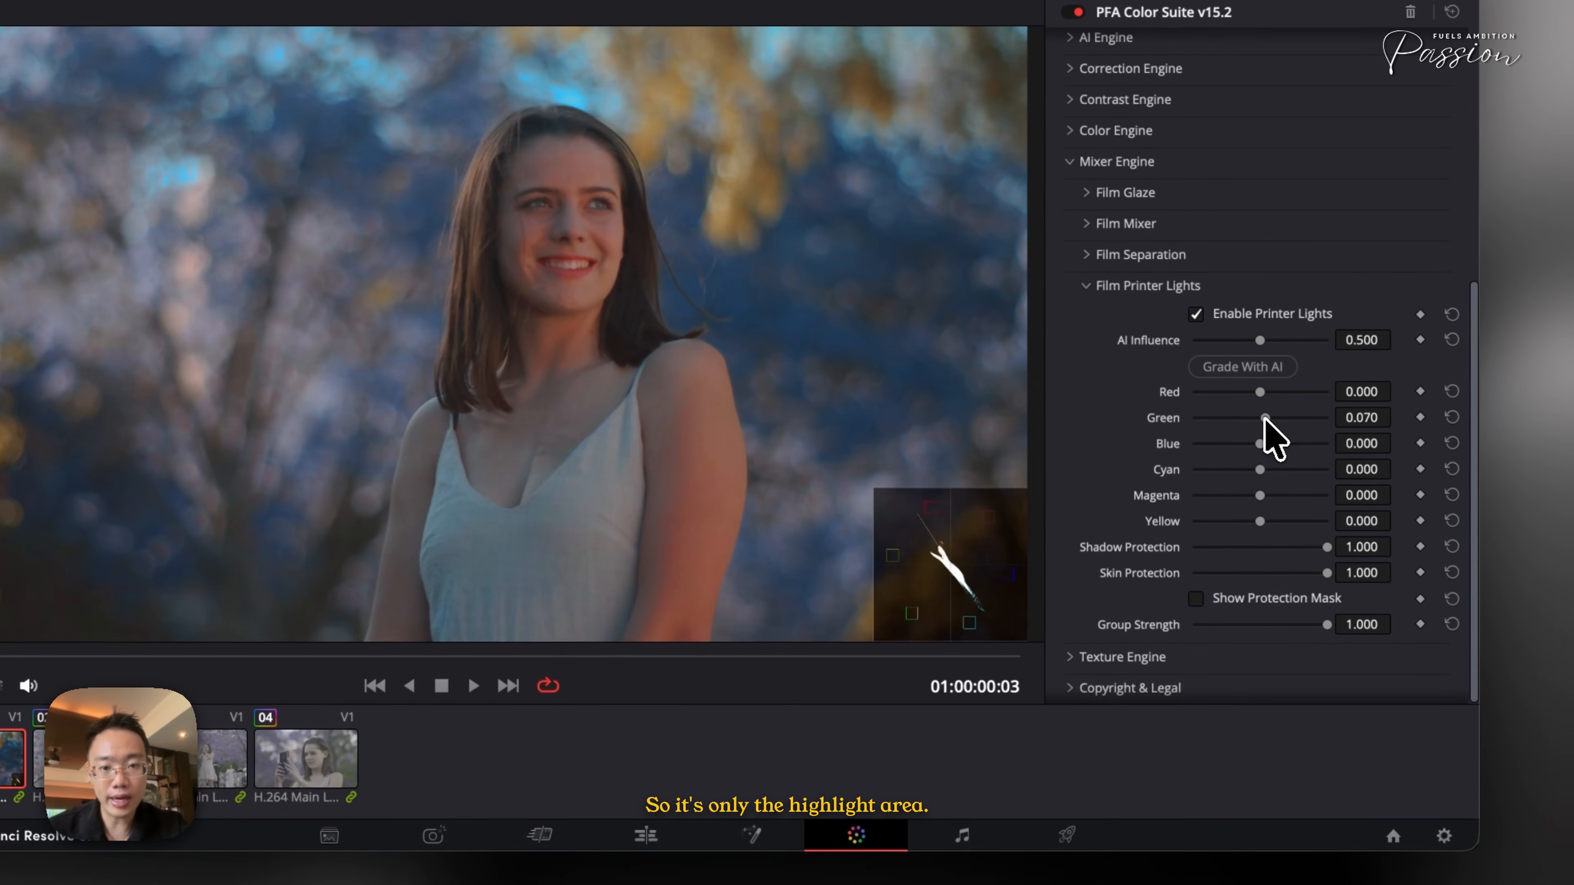
left_click_drag(1260, 521, 1282, 521)
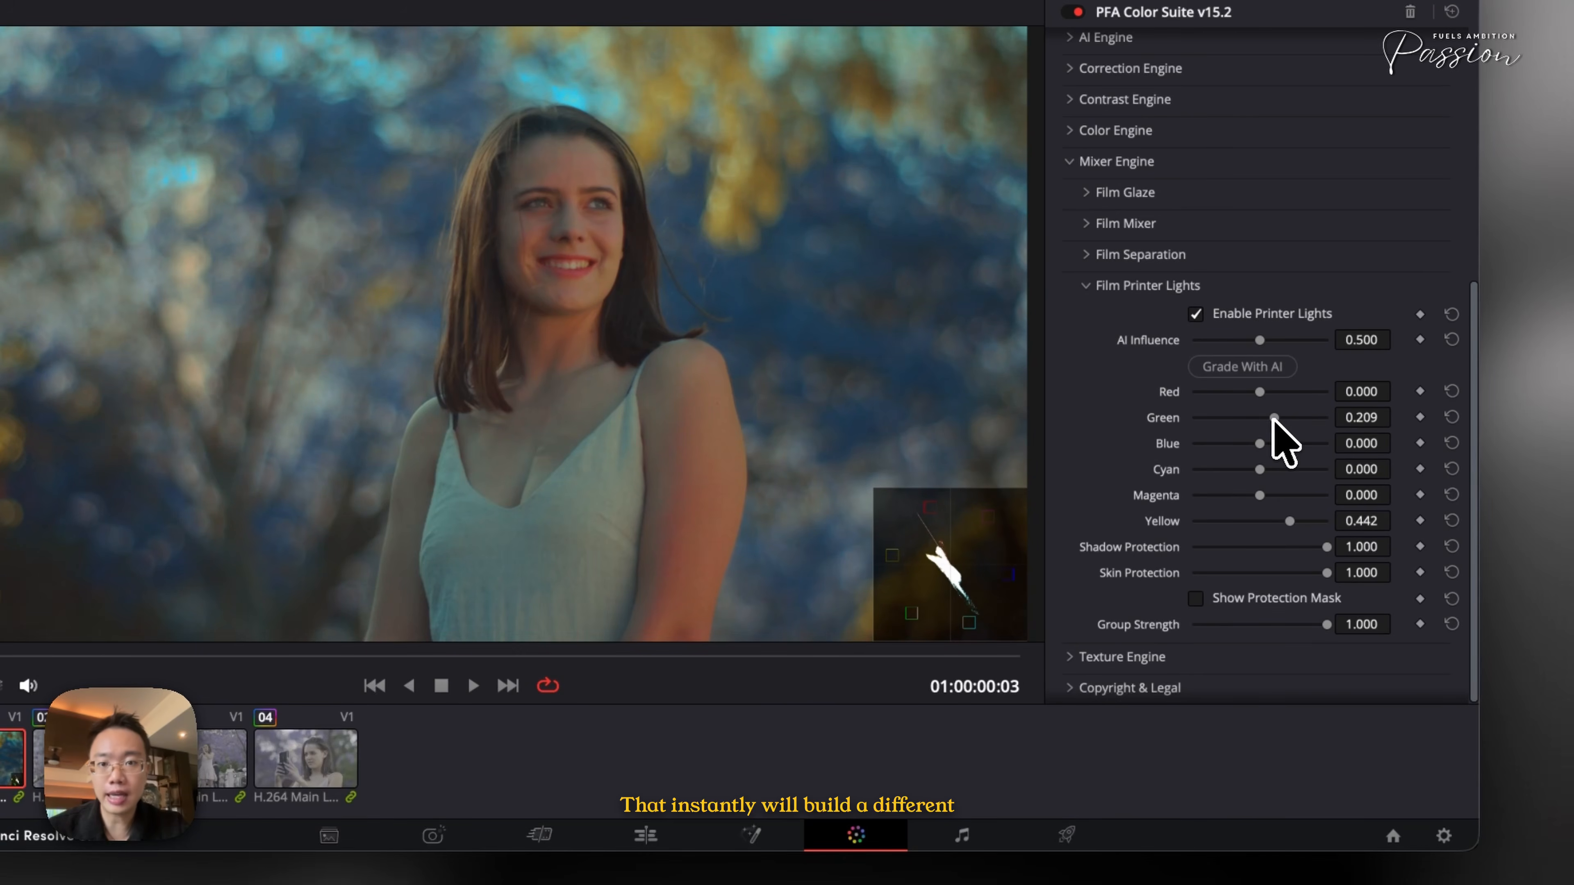
left_click_drag(1266, 522, 1253, 522)
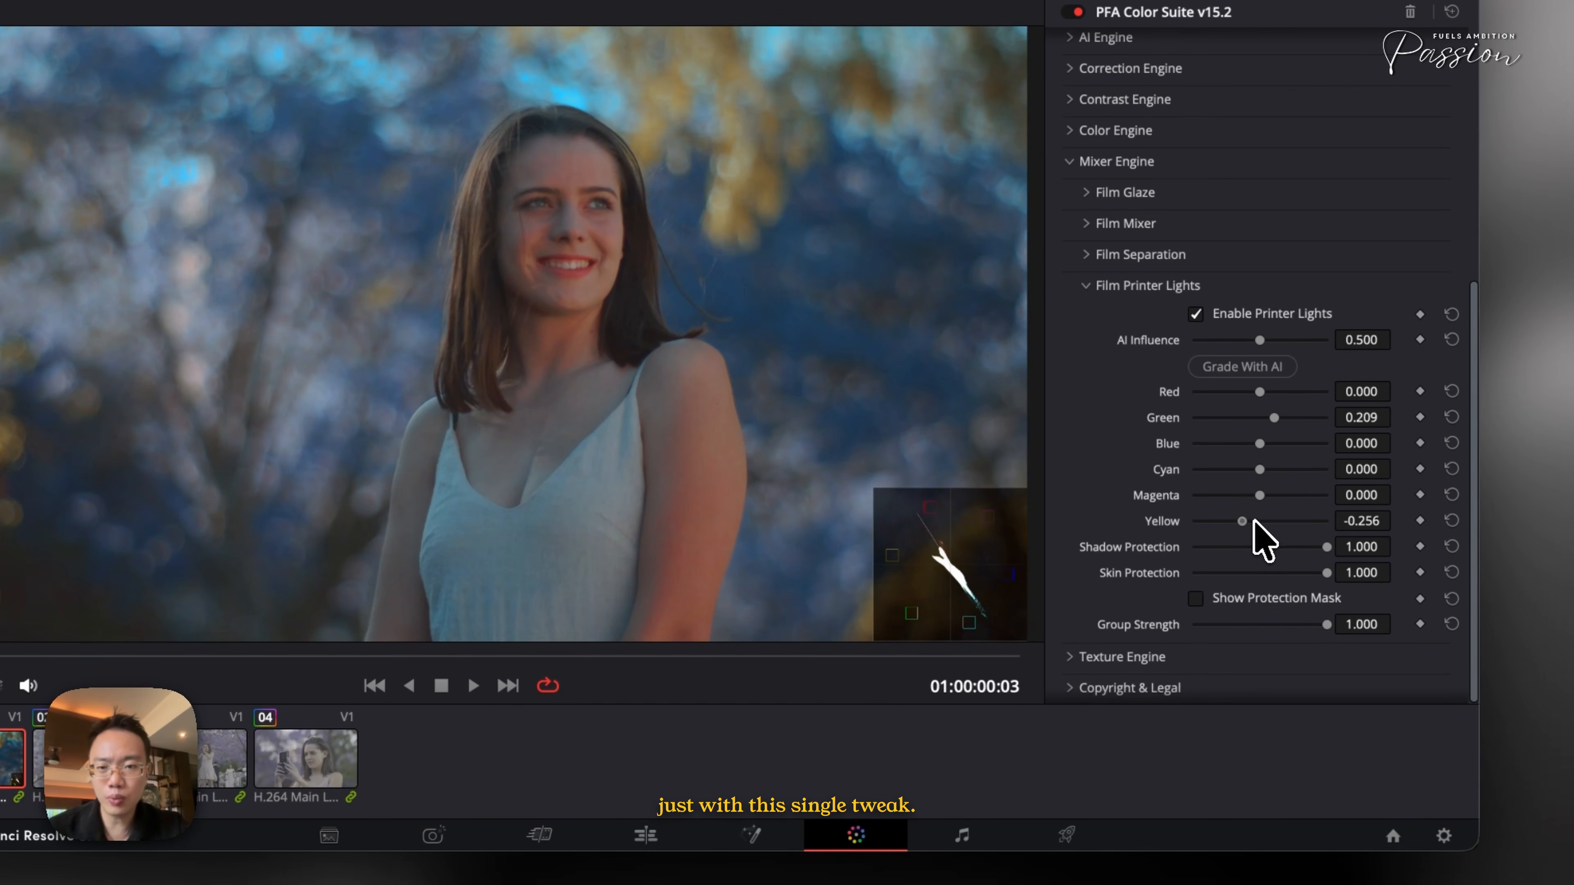
- Reset the printer light values, then set Cyan to about 0.054 and Yellow to about 0.178
left_click(1451, 521)
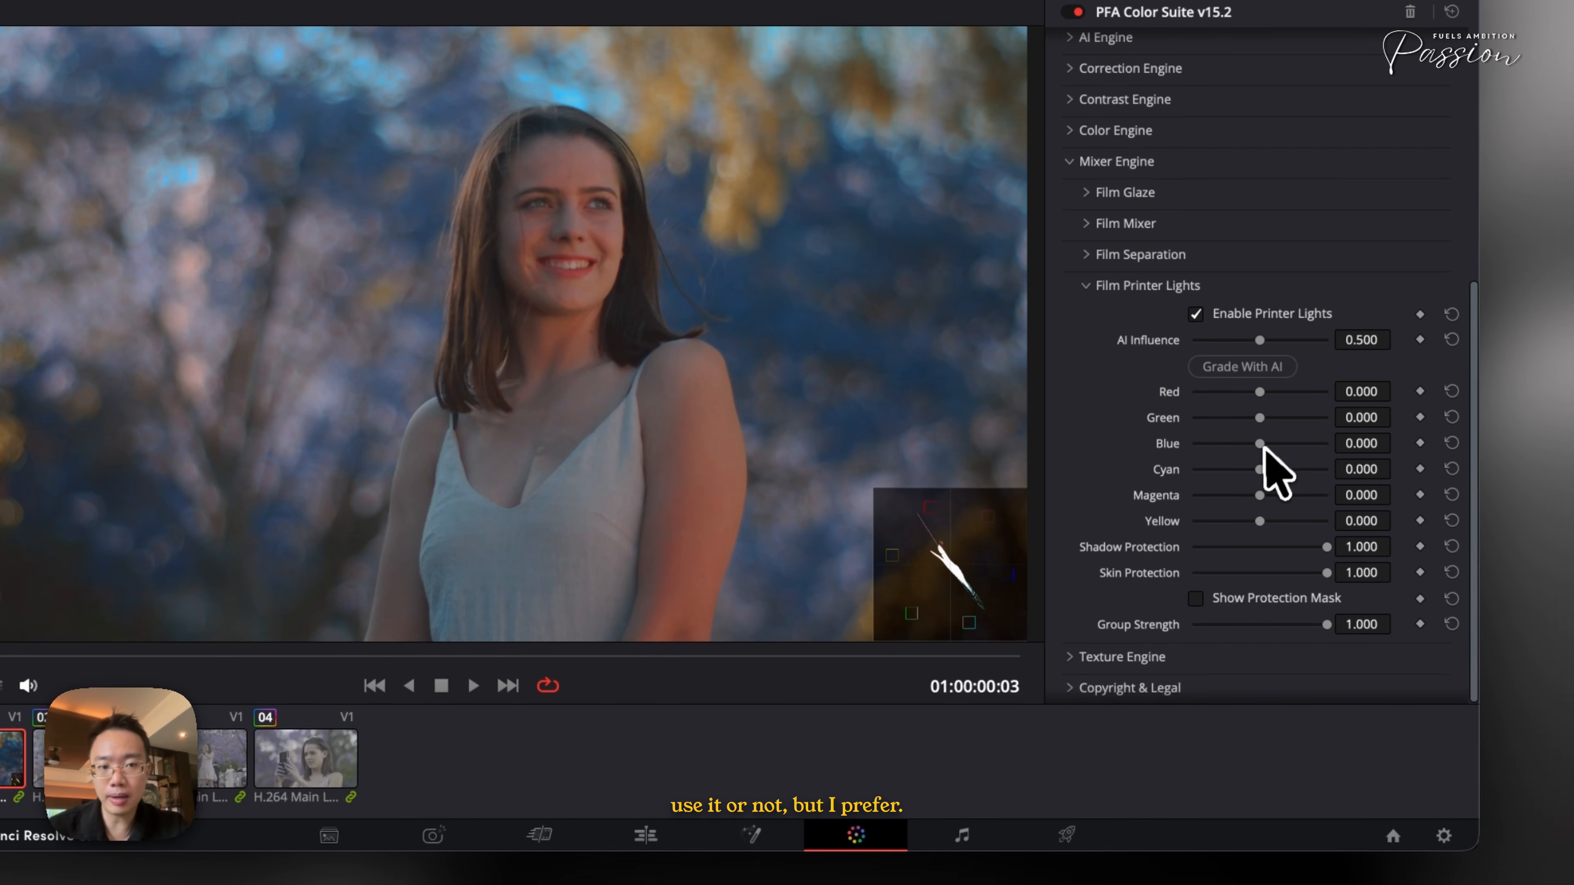
left_click_drag(1277, 469, 1255, 521)
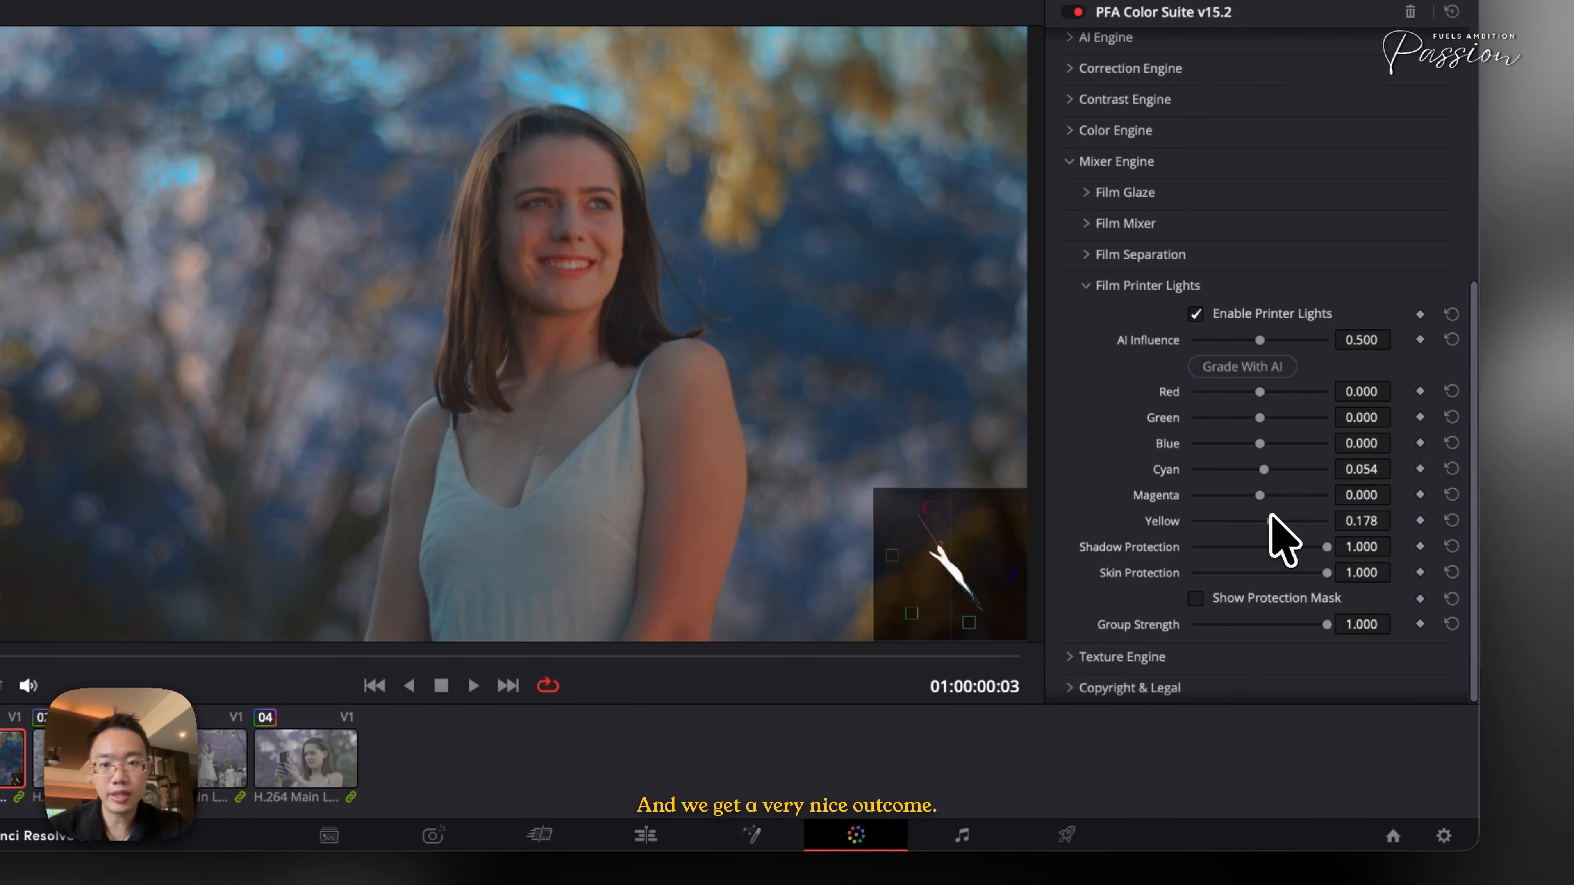
- Copy the grade from clip 1 and paste it onto clips 2, 3 and 4
key("super+d")
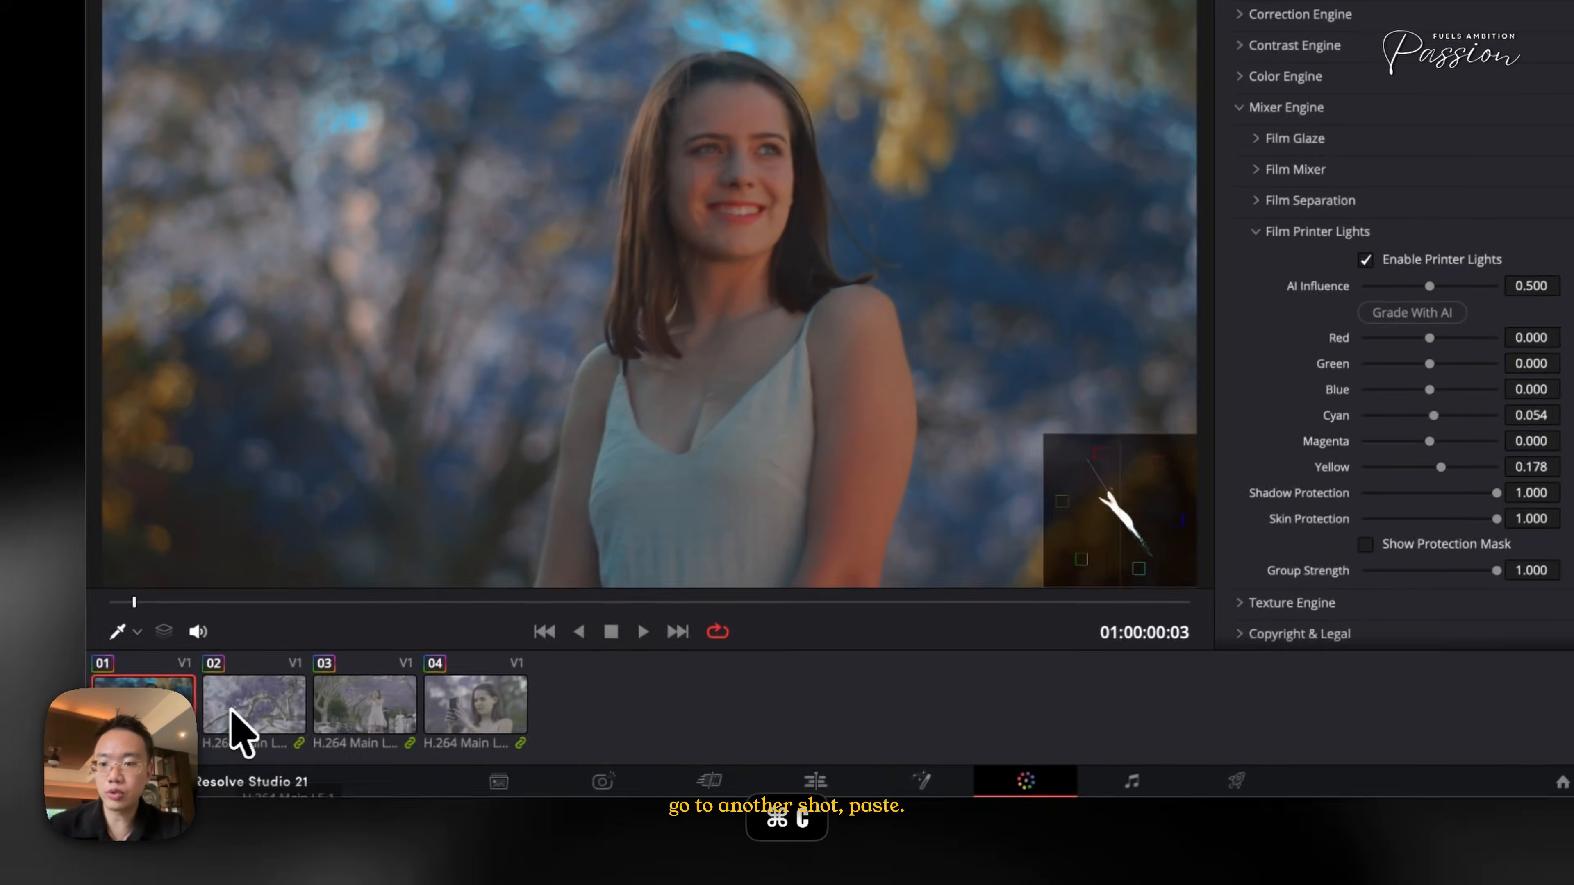
left_click(69, 768)
key("super+v")
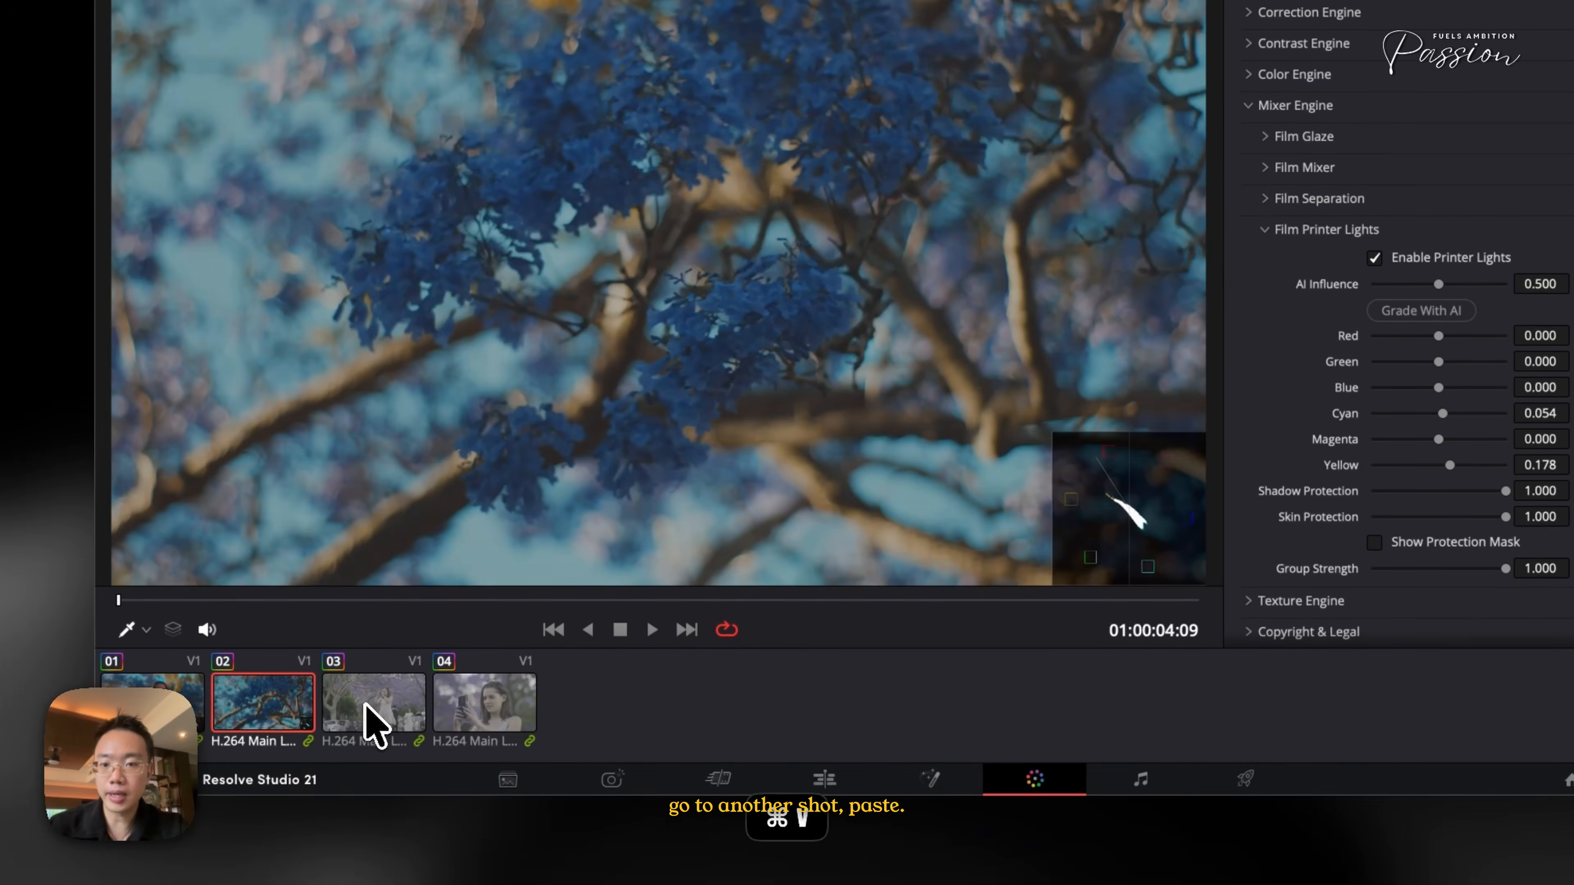
left_click(366, 705)
key("super+v")
left_click(450, 713)
key("super+v")
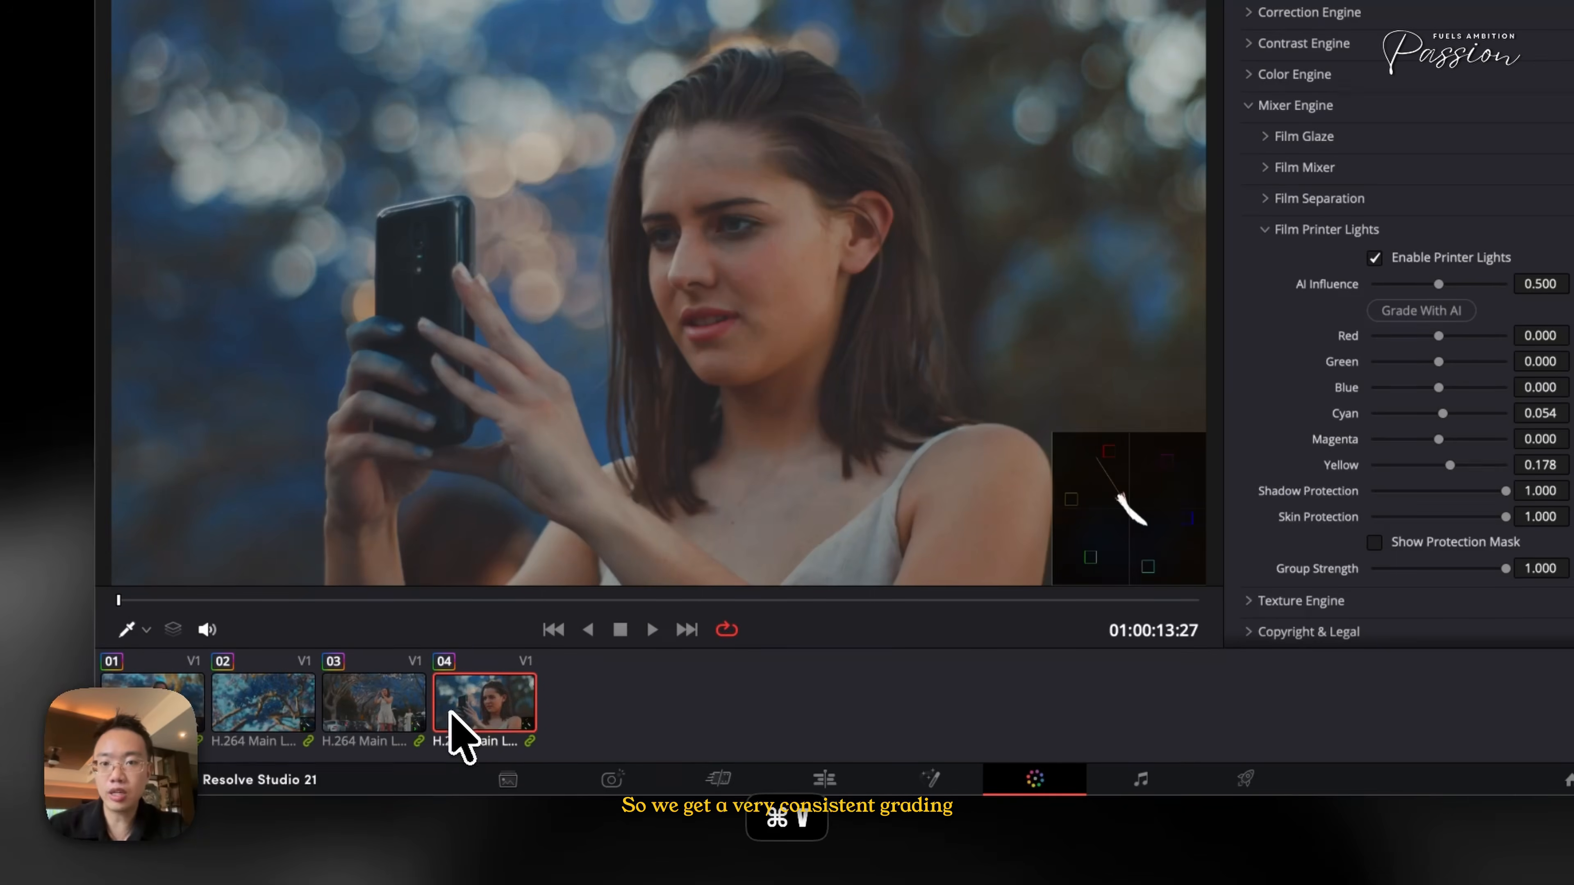
- Step through all four clips to compare how the pasted grade looks on each
left_click(366, 719)
left_click(298, 722)
left_click(200, 720)
left_click(294, 721)
left_click(371, 719)
left_click(445, 722)
left_click(375, 731)
scroll(704, 390, "up", 5)
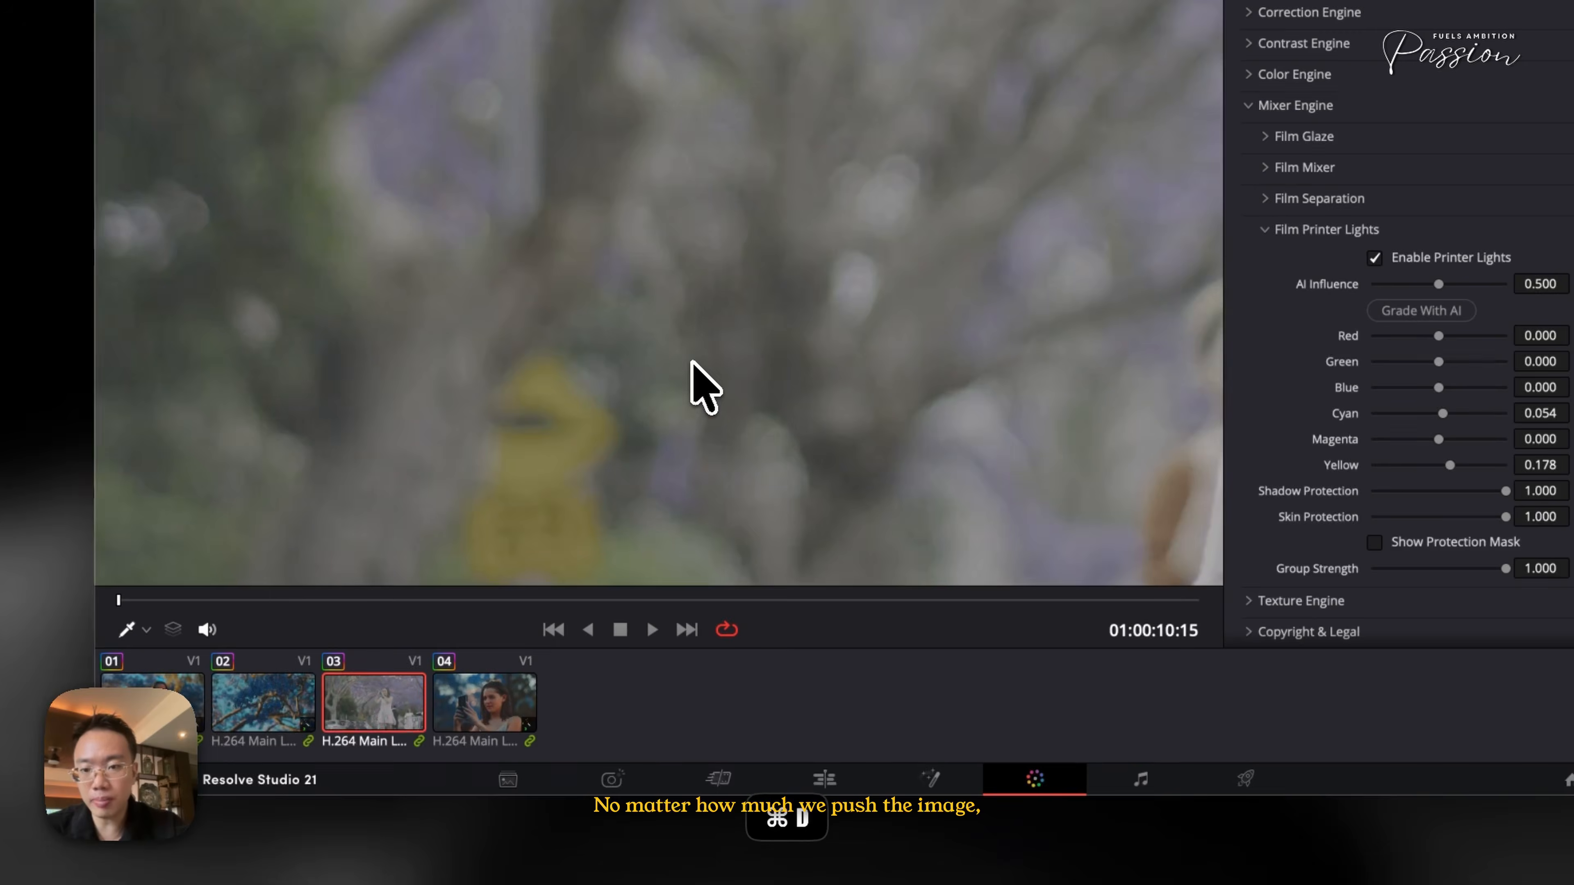
key("super+d")
scroll(657, 437, "down", 5)
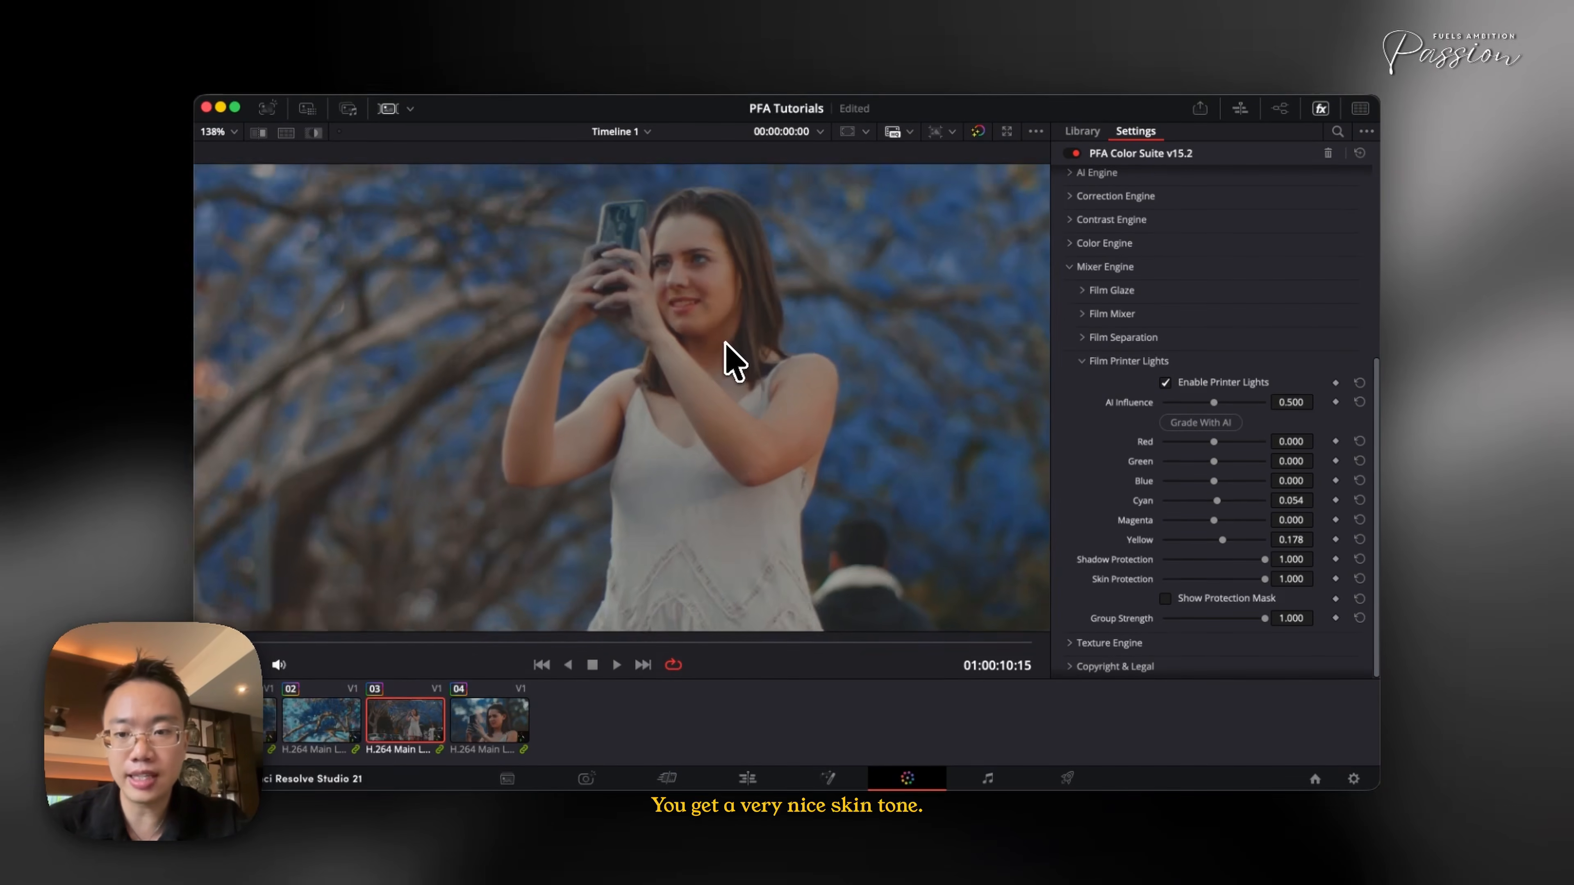
left_click(272, 716)
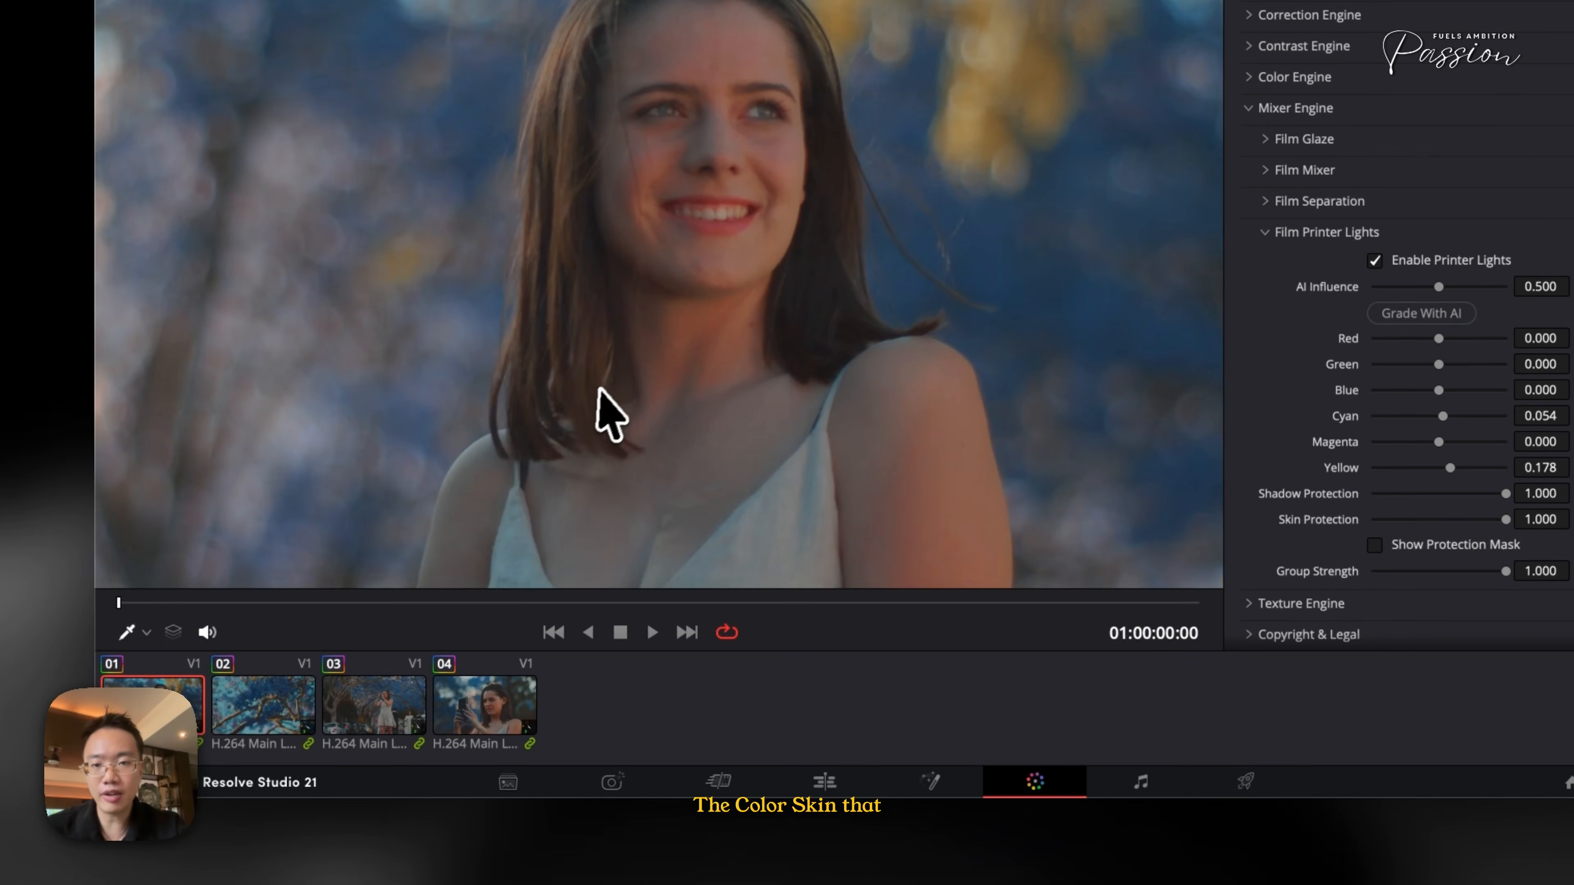
left_click(280, 722)
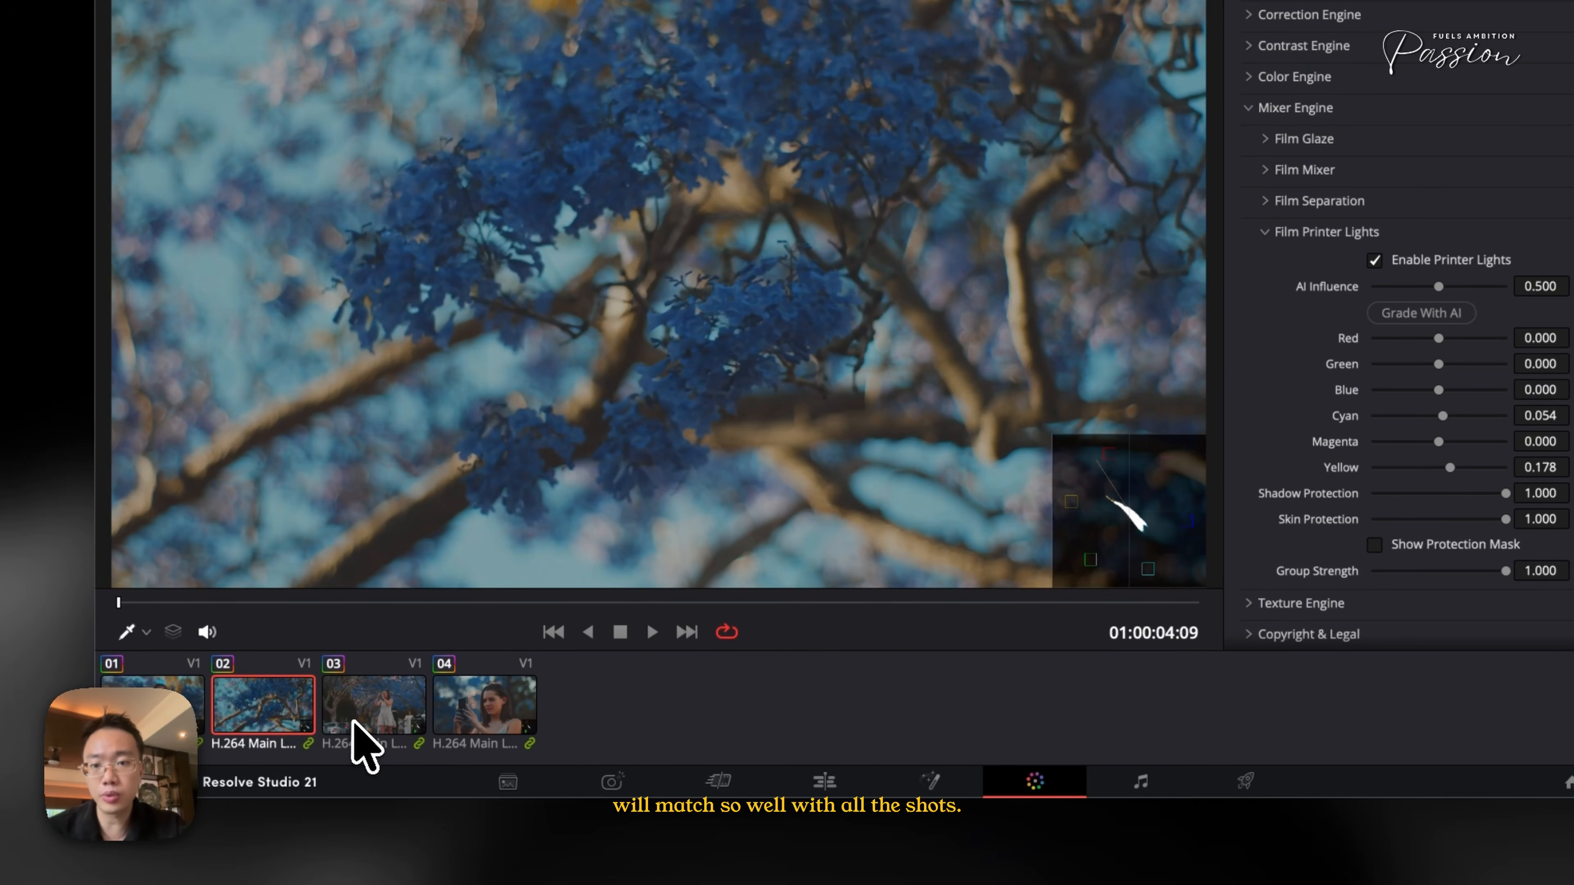
left_click(364, 732)
left_click(468, 733)
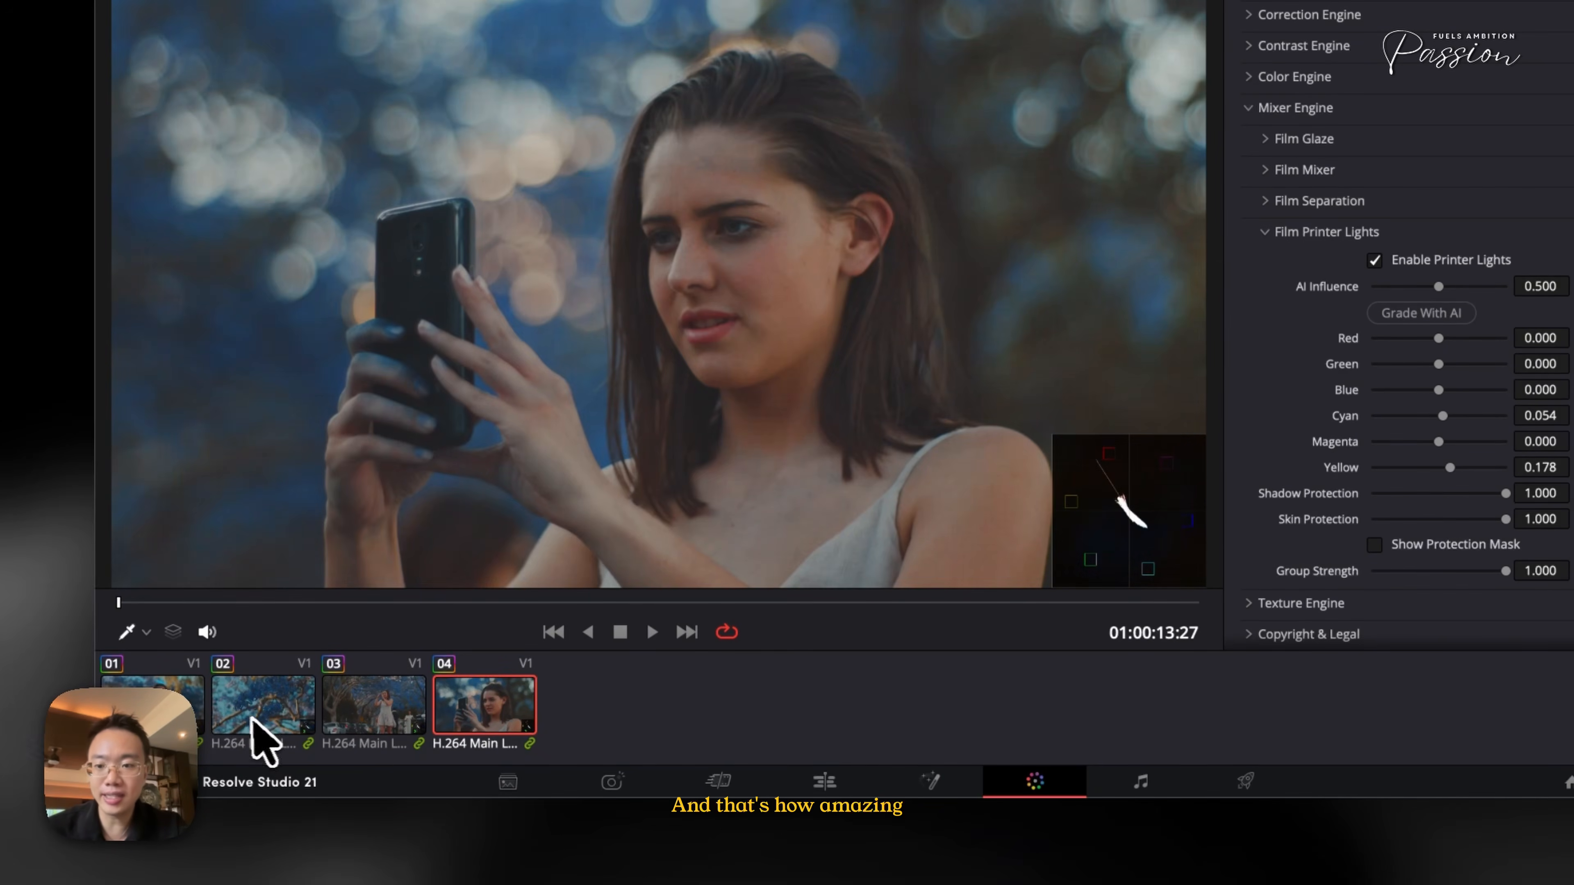
left_click(260, 732)
left_click(359, 731)
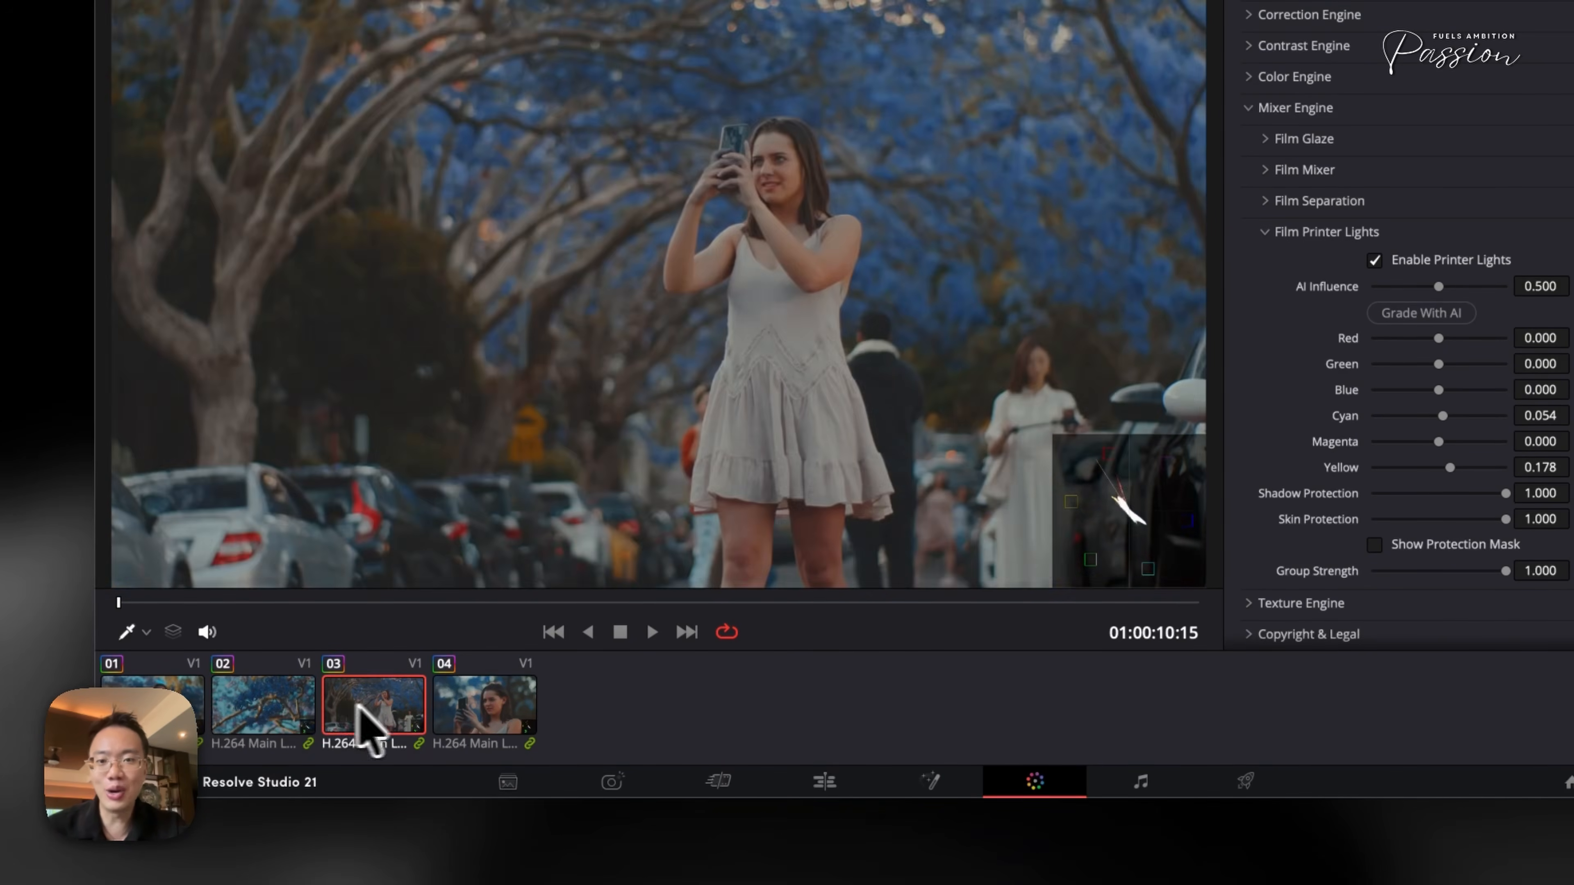
- Turn off the Vector Scope overlay and play back clips 3, 4 and 1 to review the grade
key("space")
key("space")
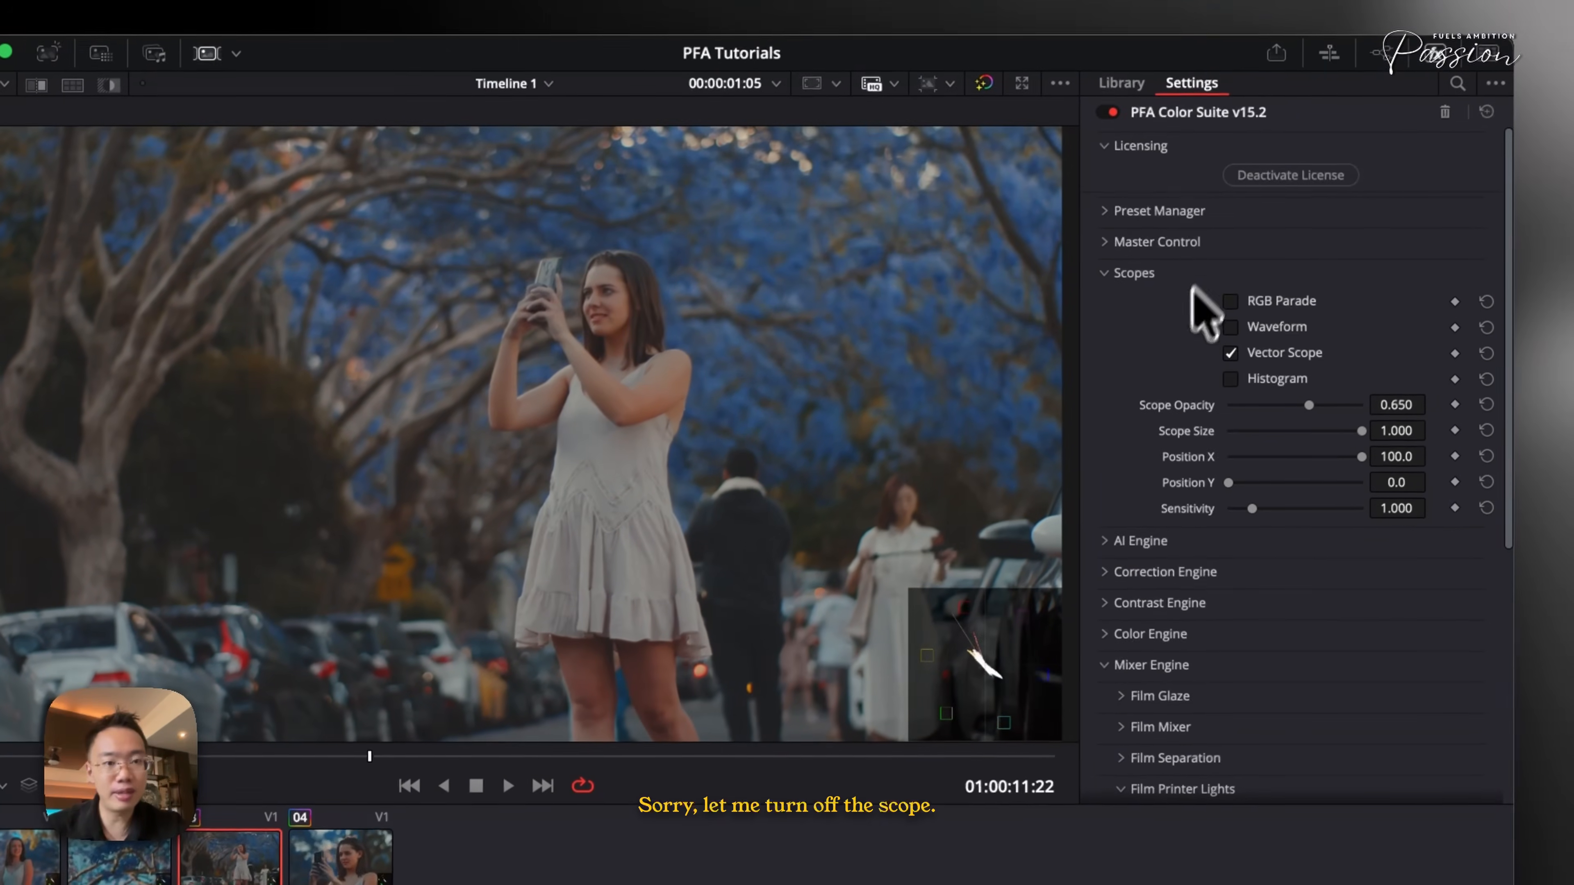
left_click(1230, 353)
key("space")
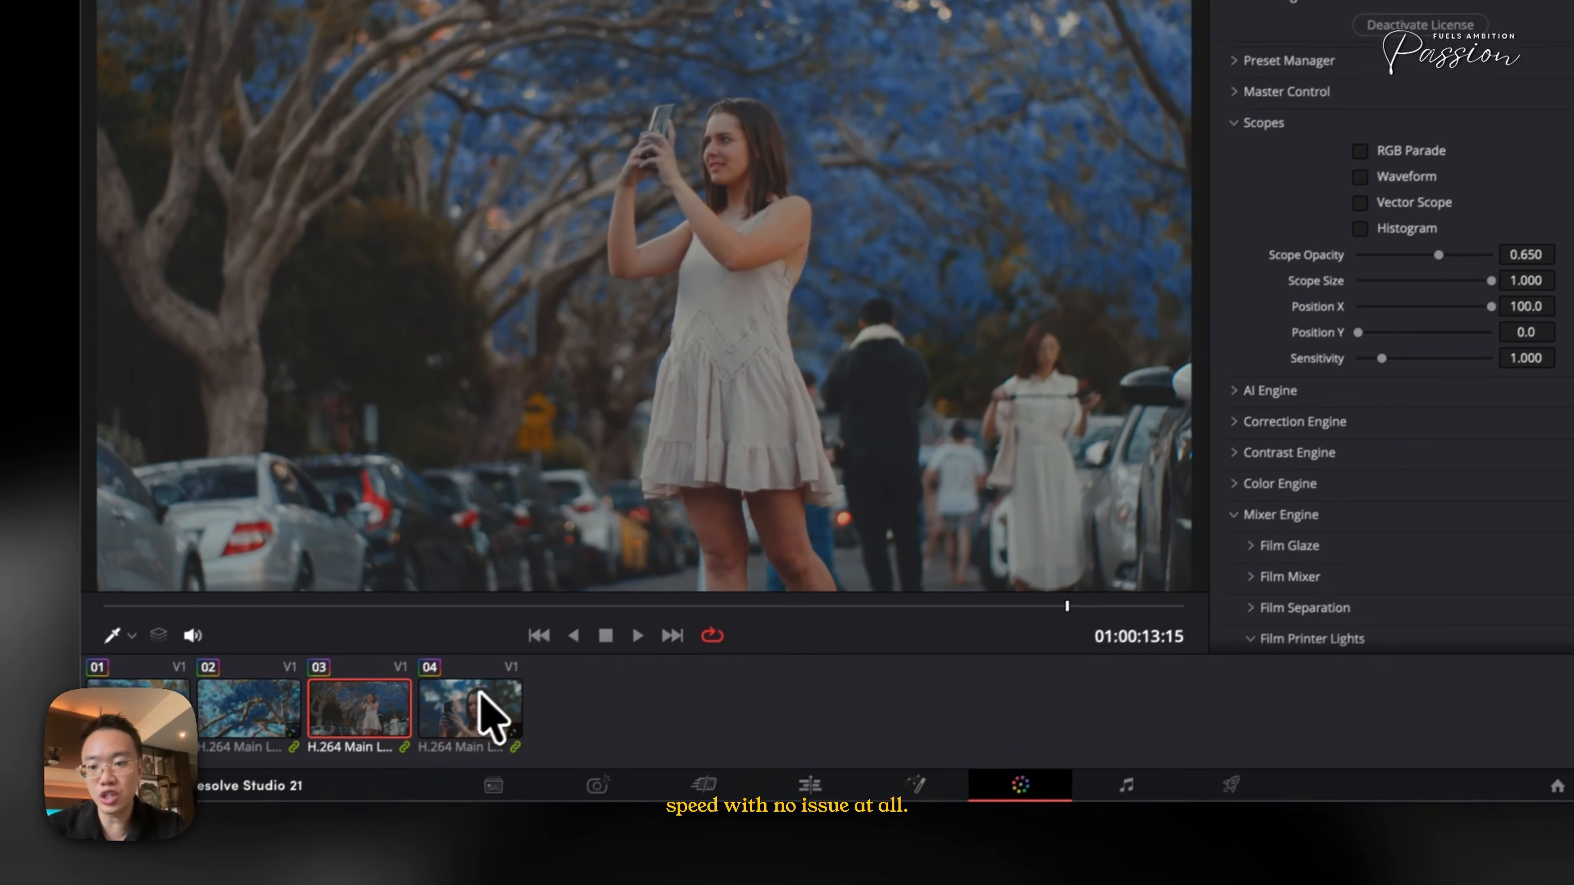
left_click(347, 868)
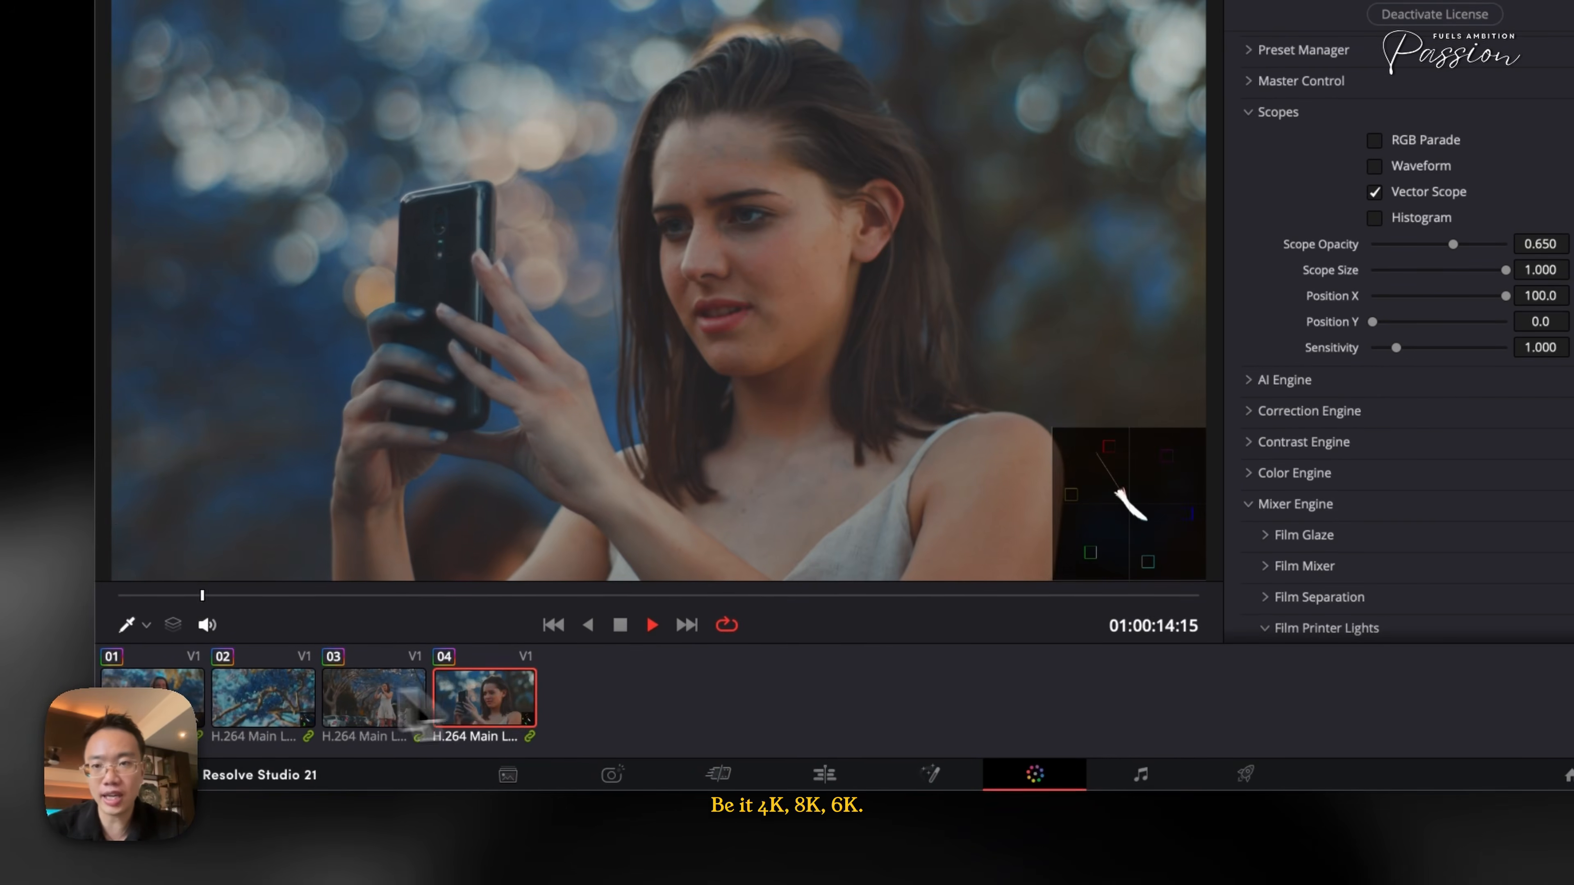
left_click(248, 719)
left_click(197, 712)
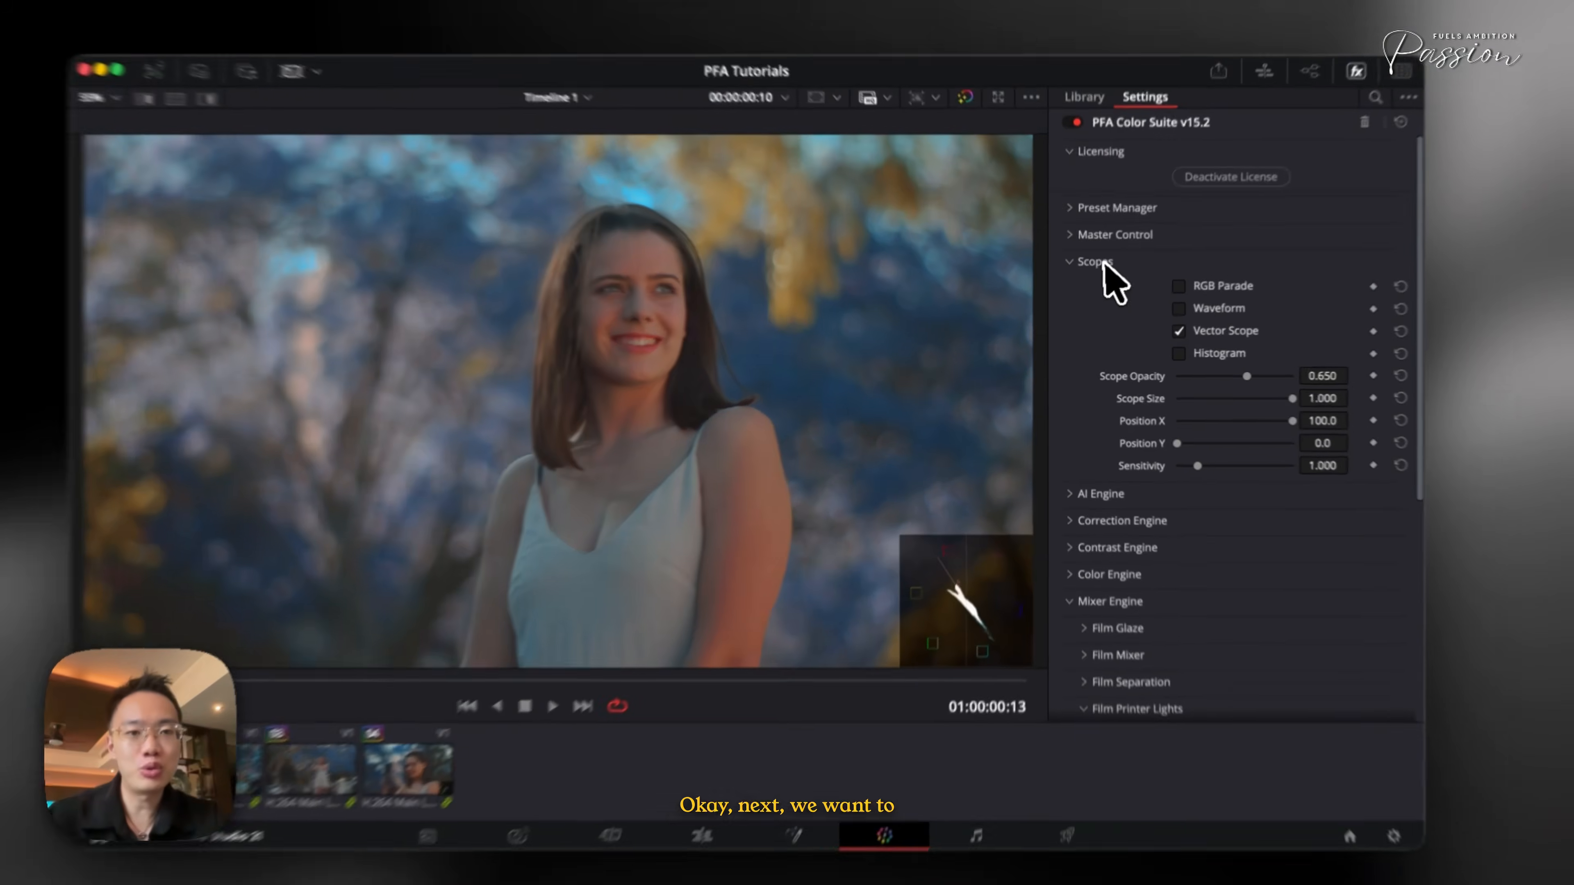
- Open the AI Engine's Cine Pulse AI section and generate a look on clip 2
left_click(1281, 113)
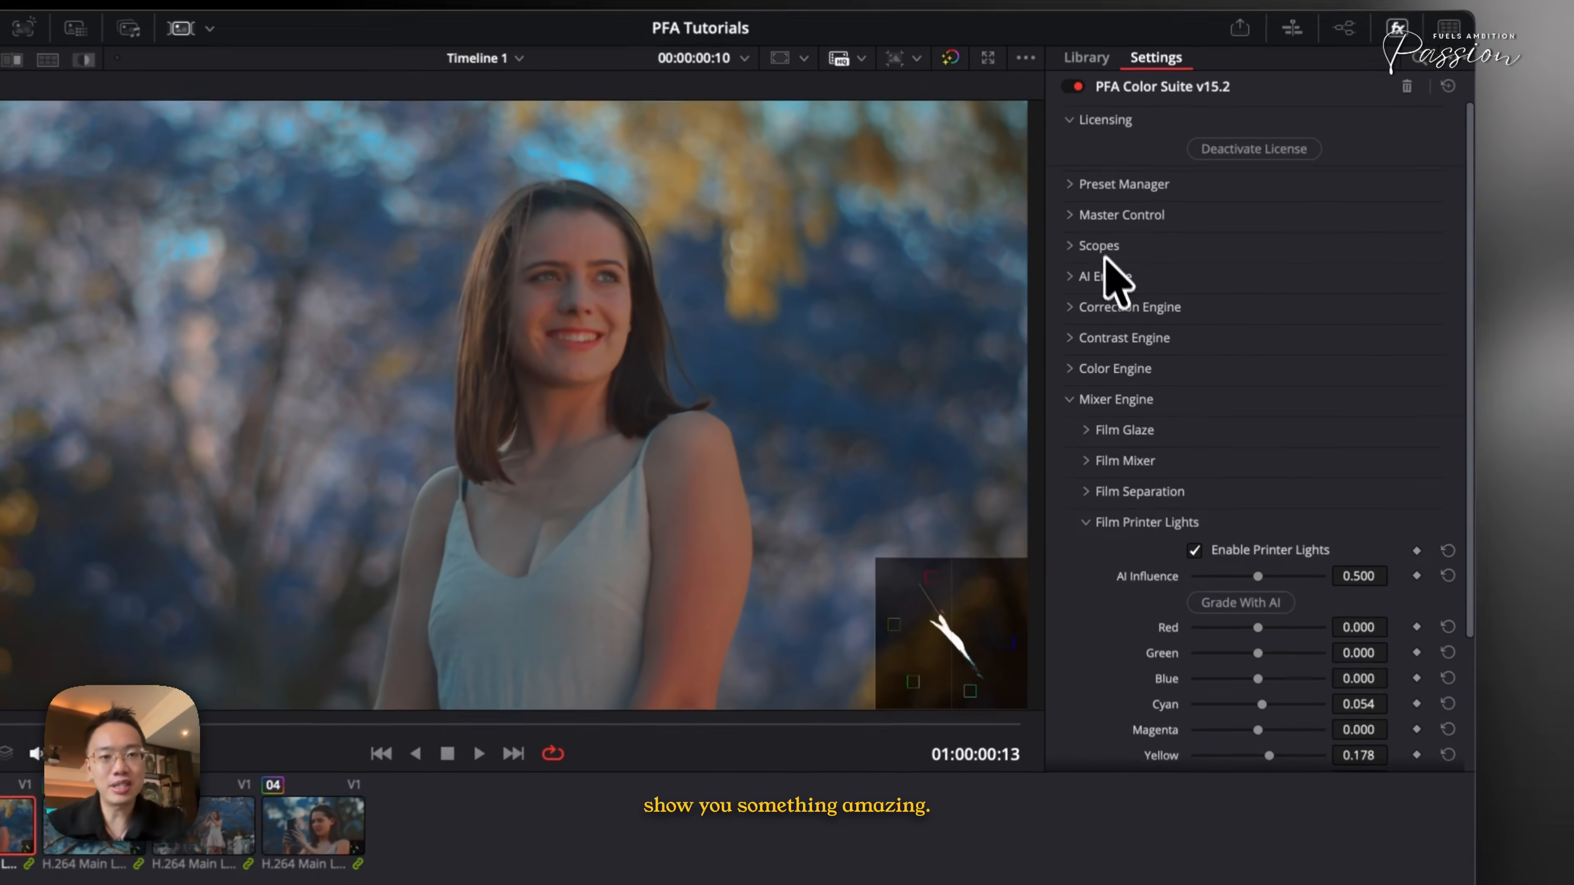
left_click(1109, 277)
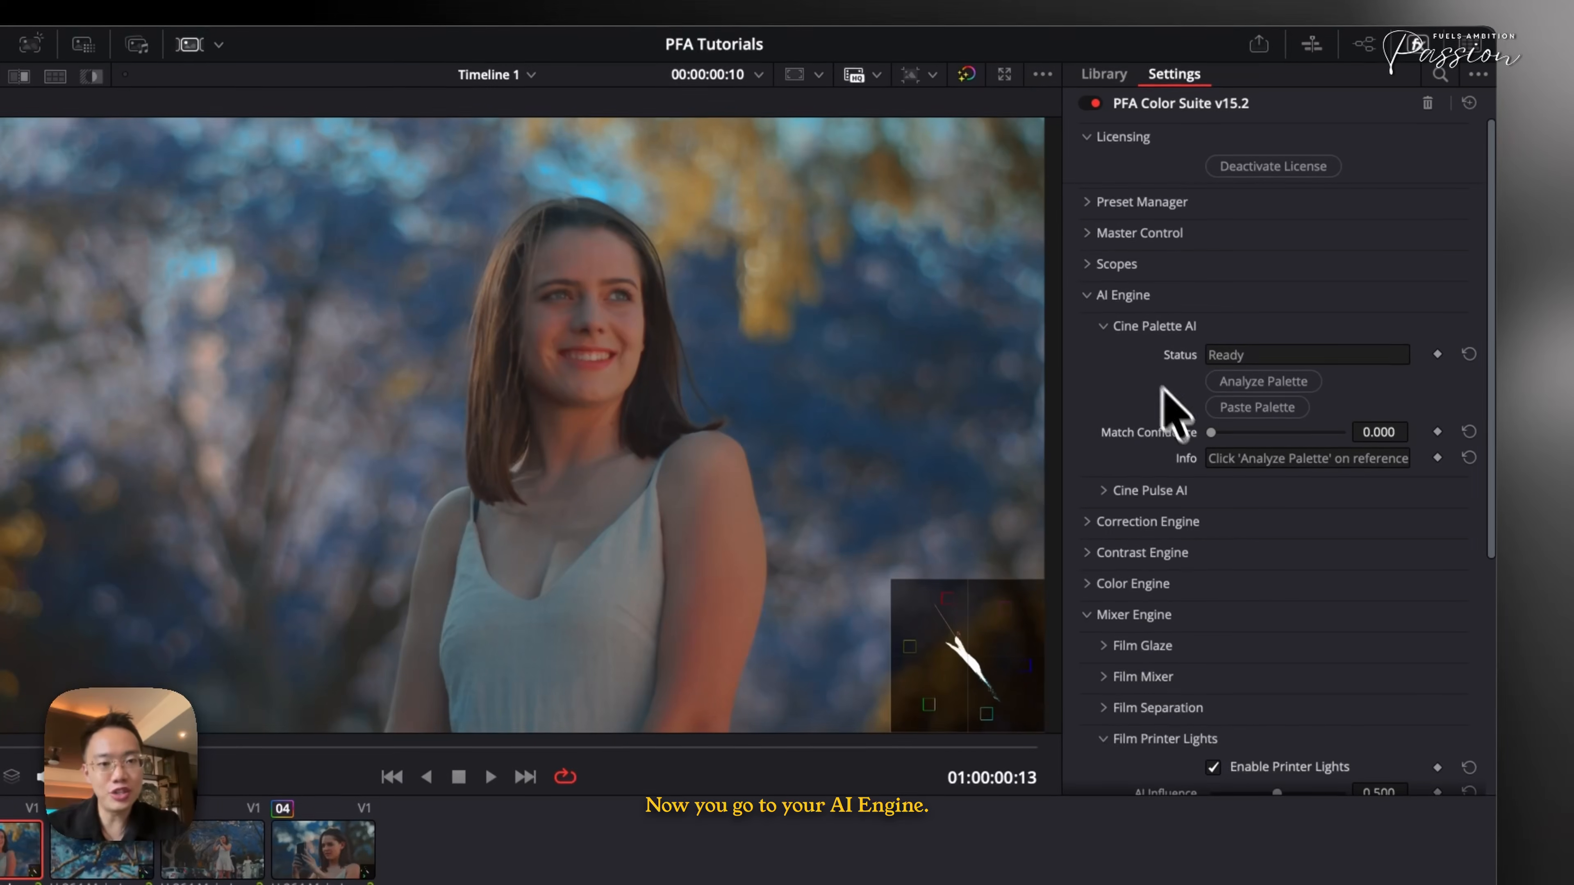
left_click(1108, 491)
scroll(1237, 605, "down", 5)
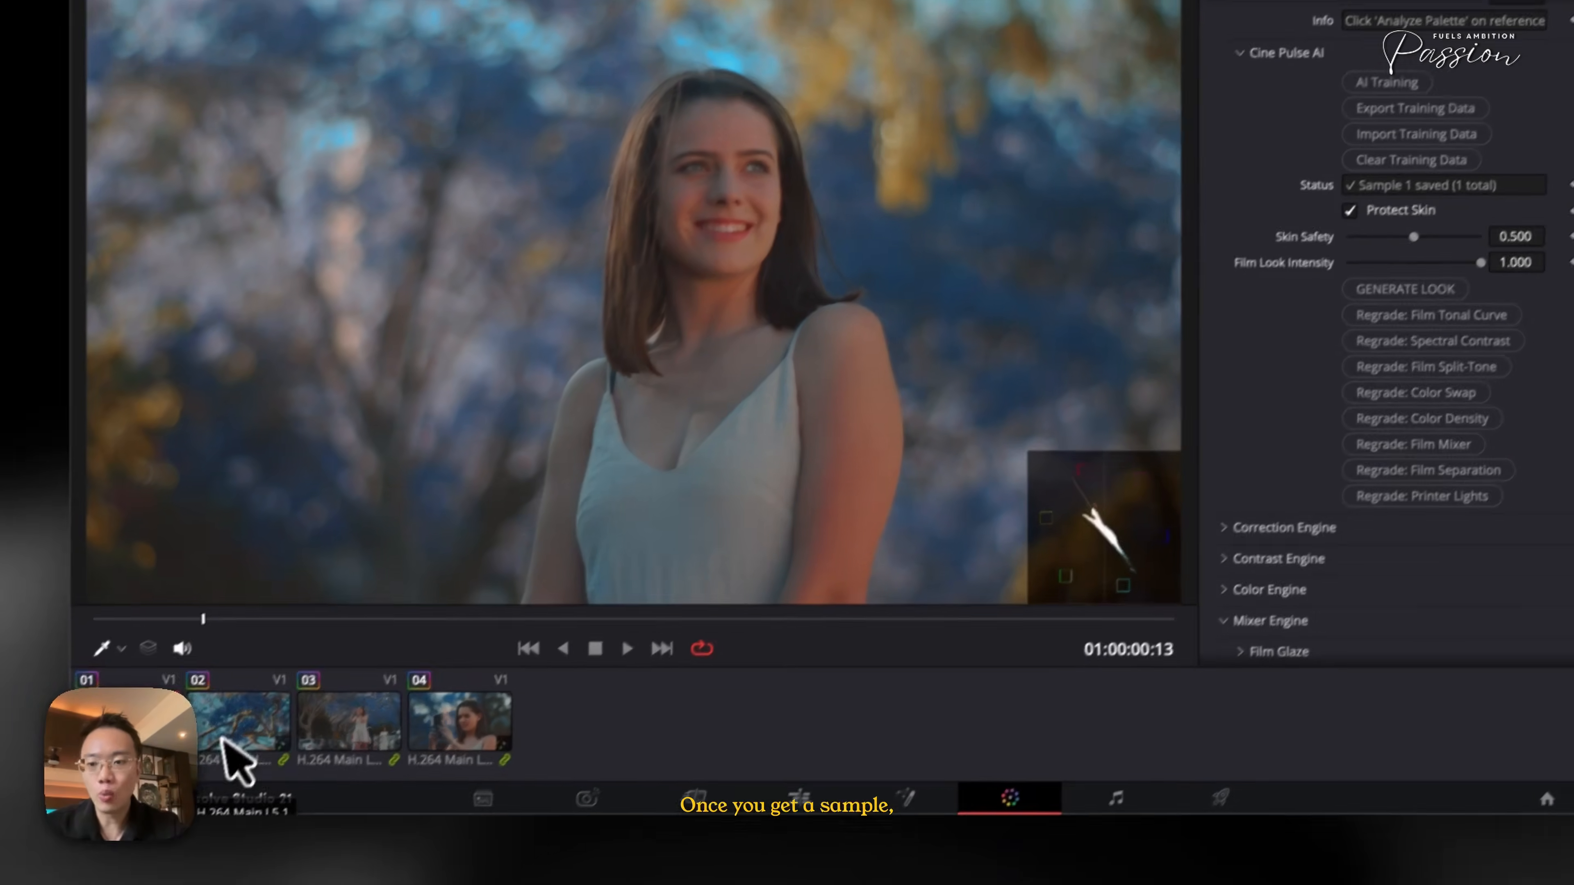
left_click(102, 853)
left_click(1293, 416)
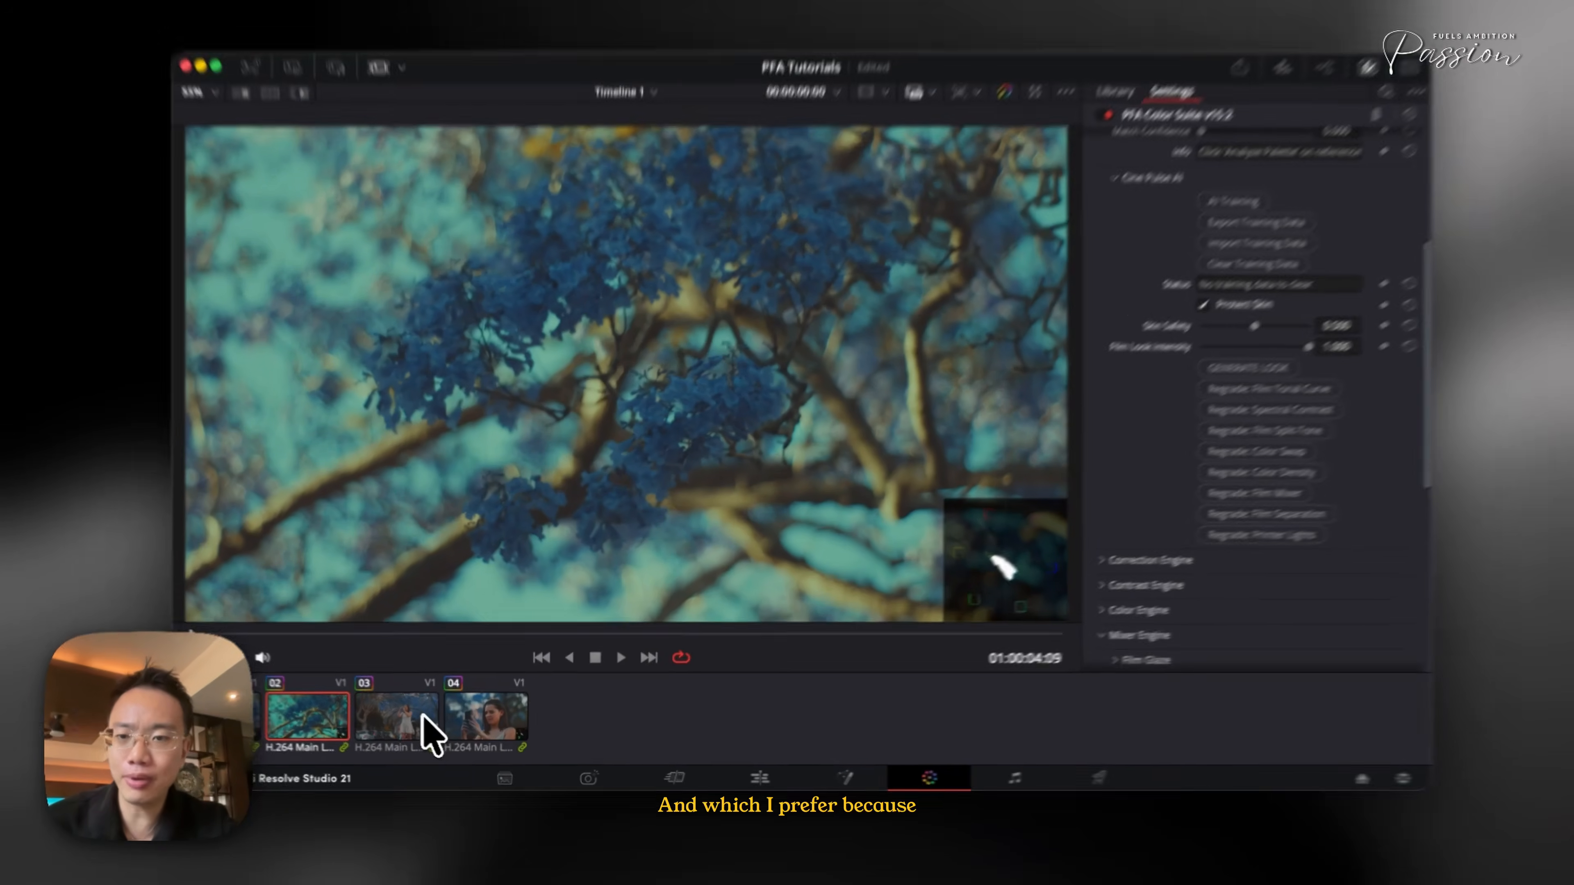
- Select clip 4 and generate a Cine Pulse AI look for it
left_click(412, 722)
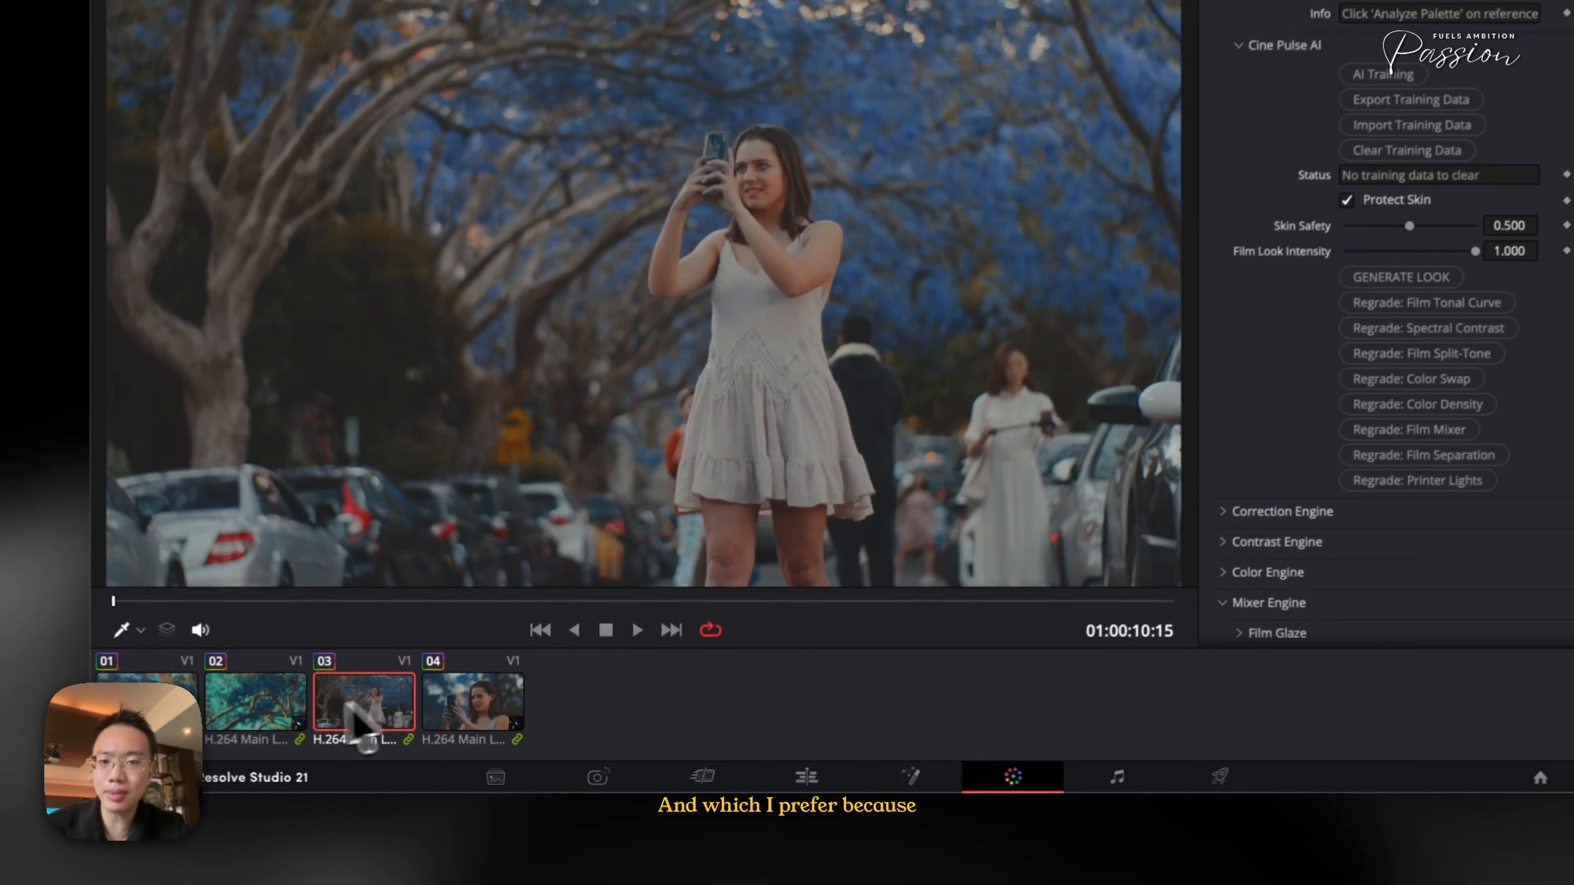
left_click(258, 712)
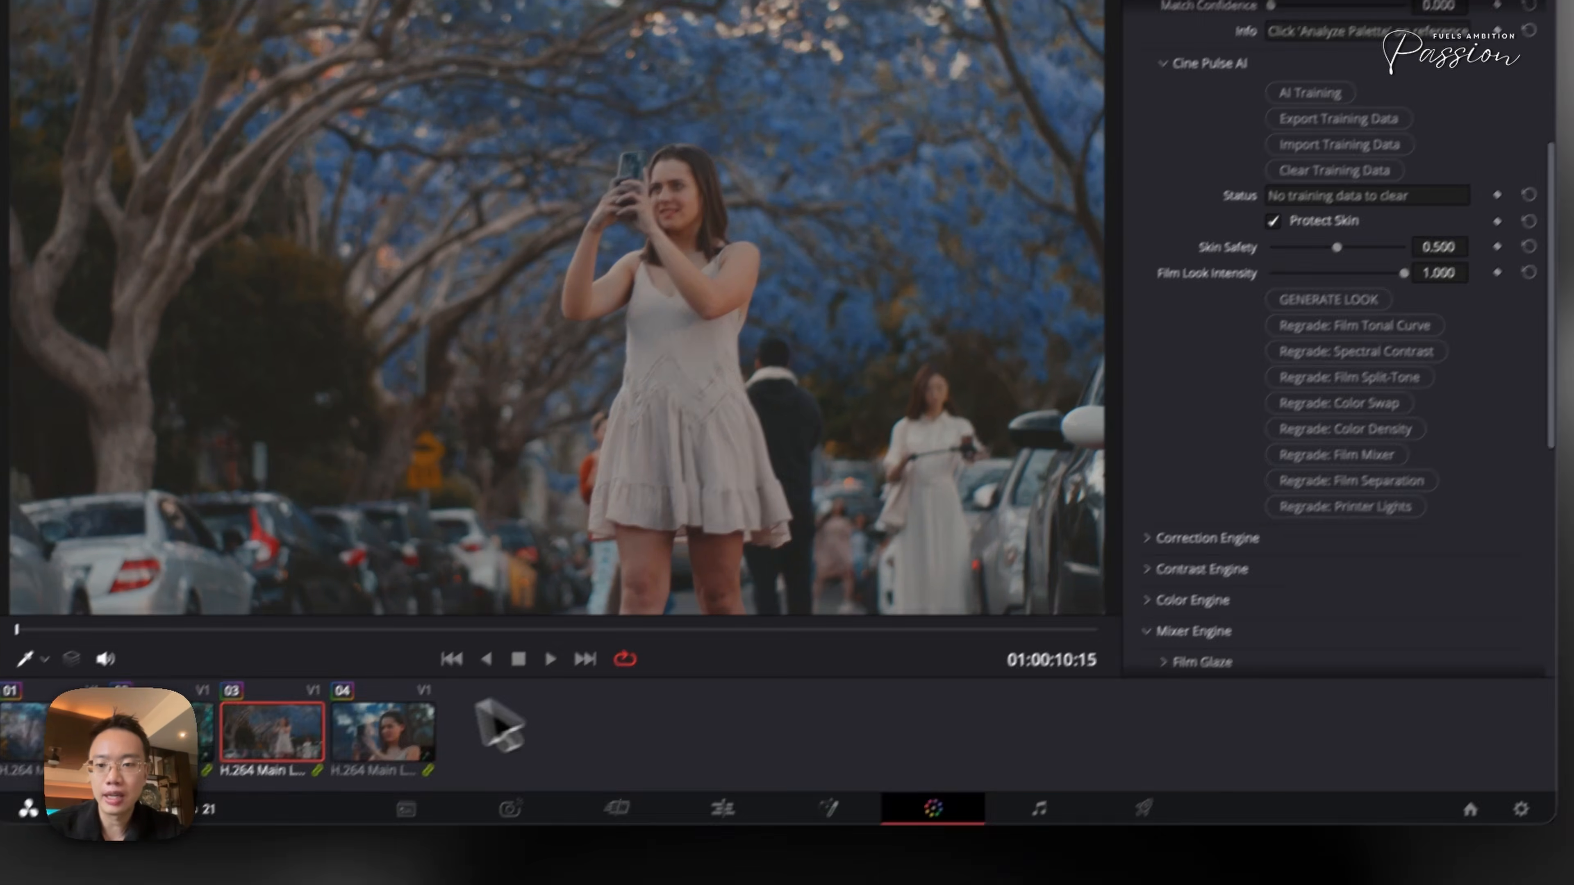
left_click(338, 774)
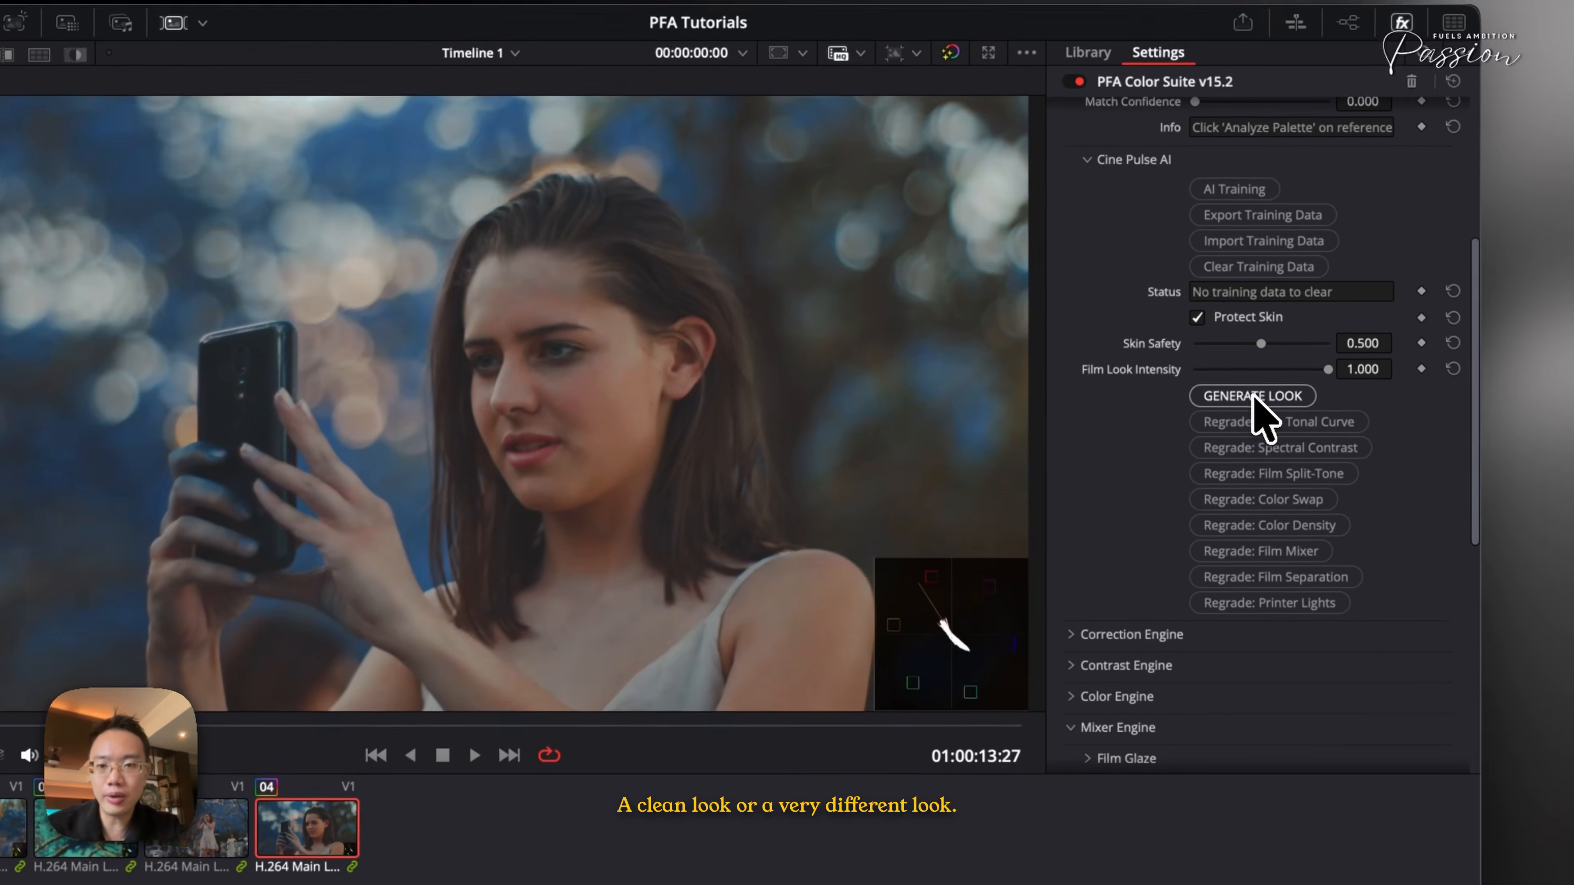
left_click(1253, 397)
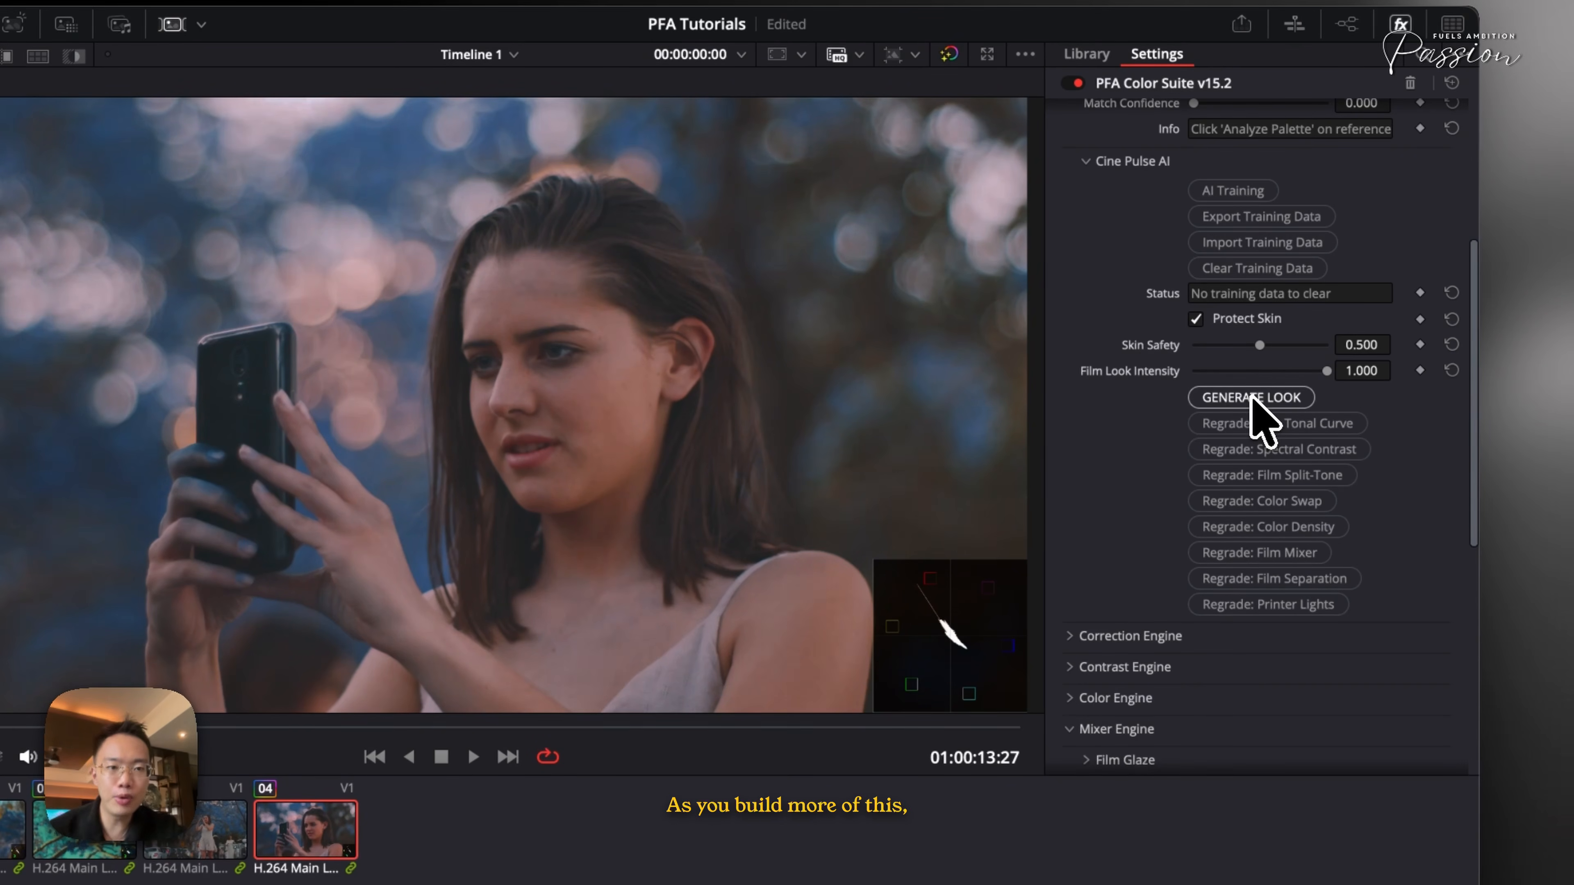
- On clip 4, open the Correction Engine's CorrectionLOG section and run its Grade With AI
scroll(1254, 411, "up", 1)
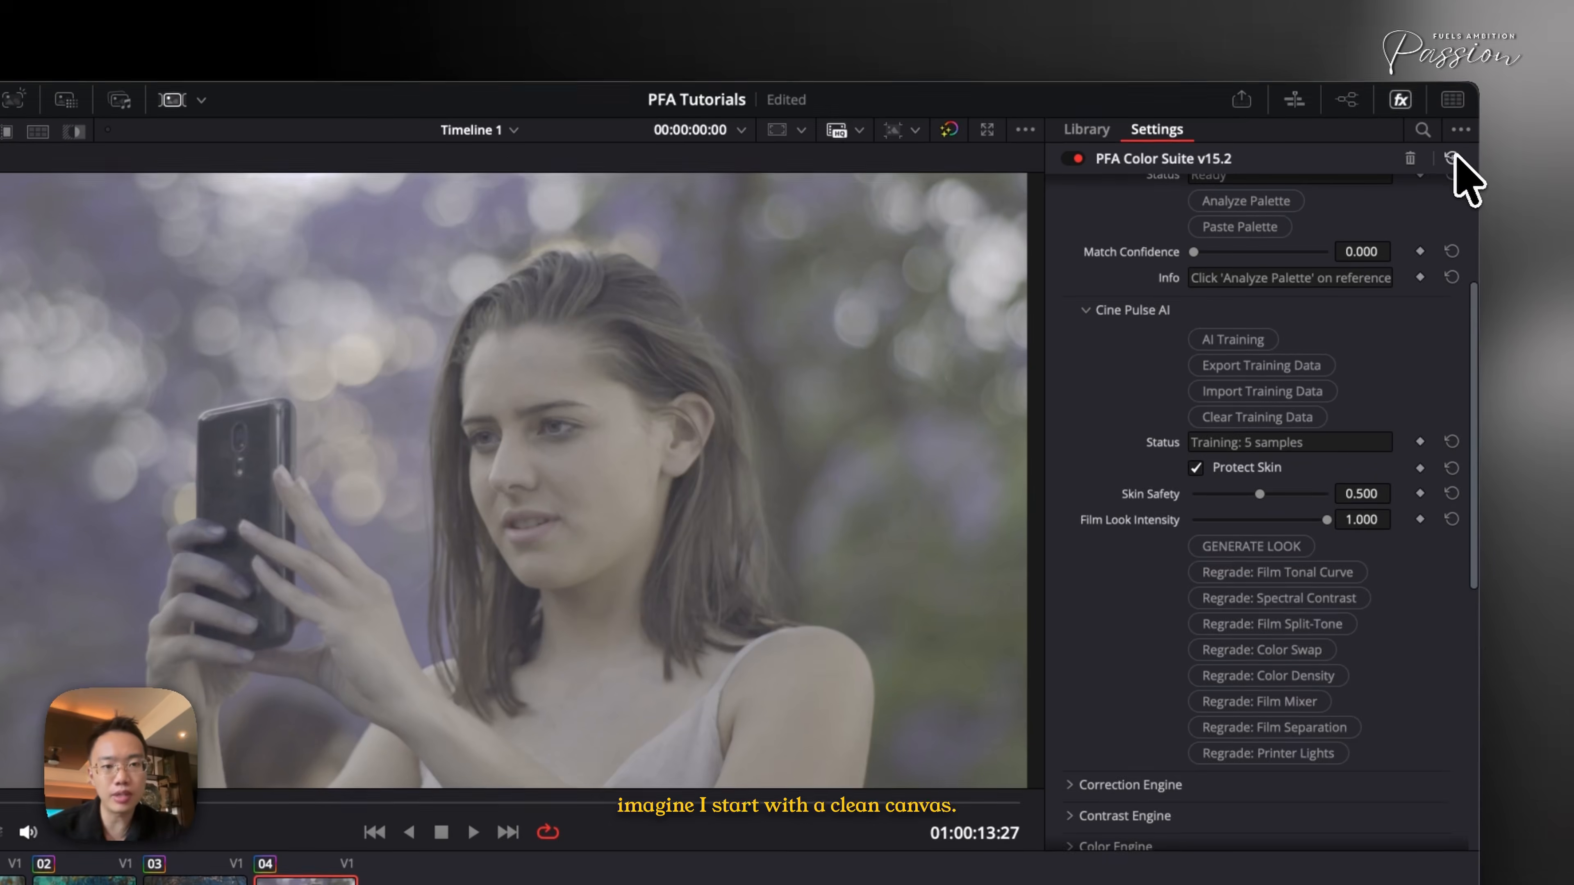
scroll(1278, 495, "down", 2)
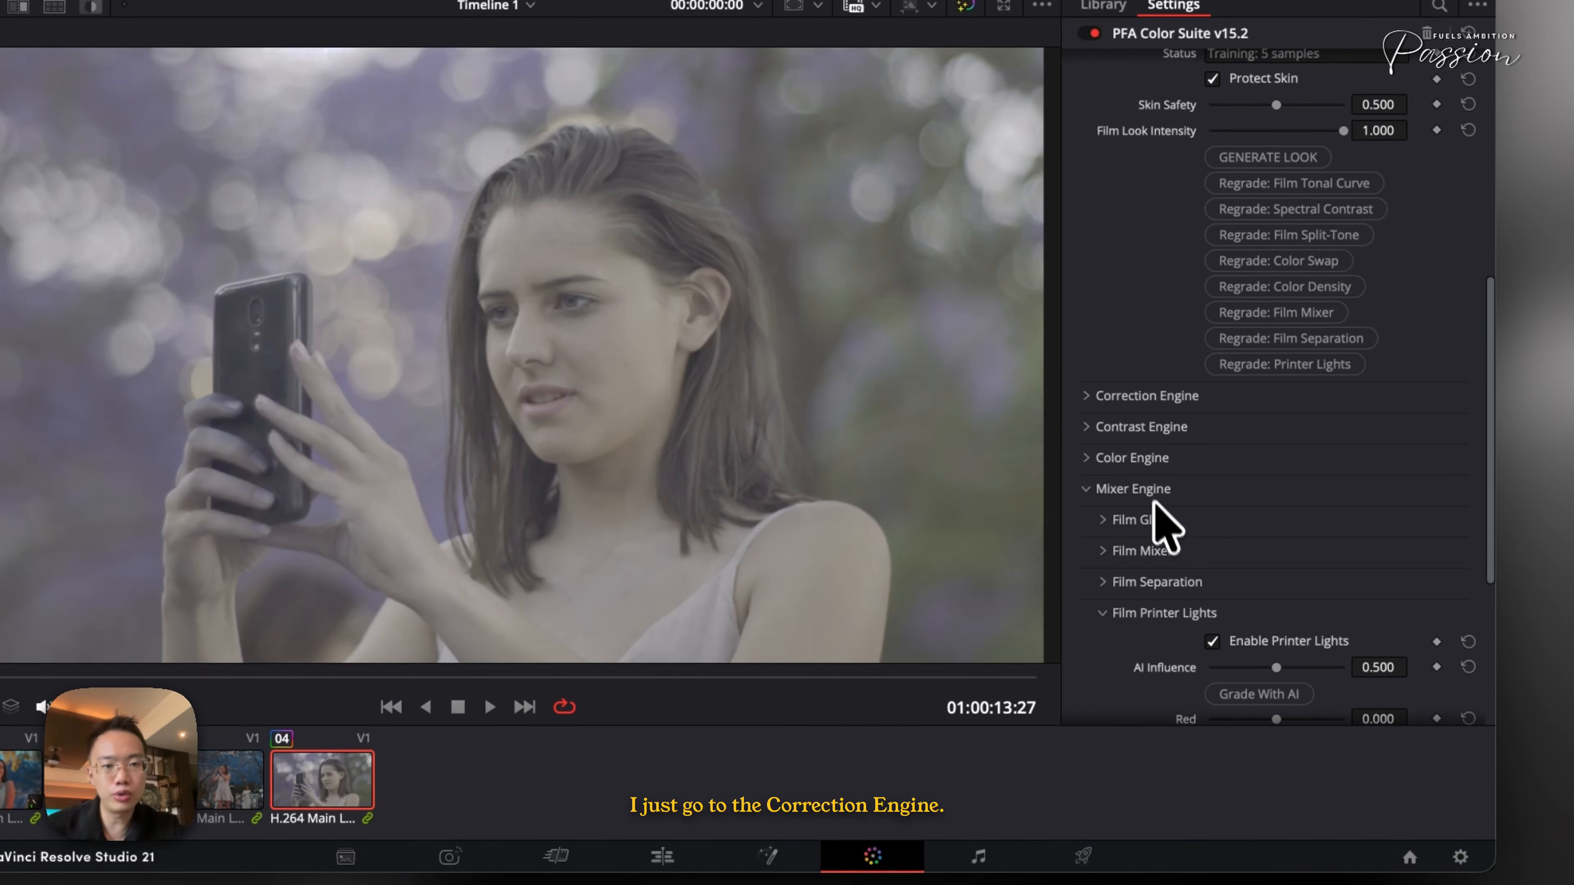
left_click(1136, 398)
left_click(1143, 426)
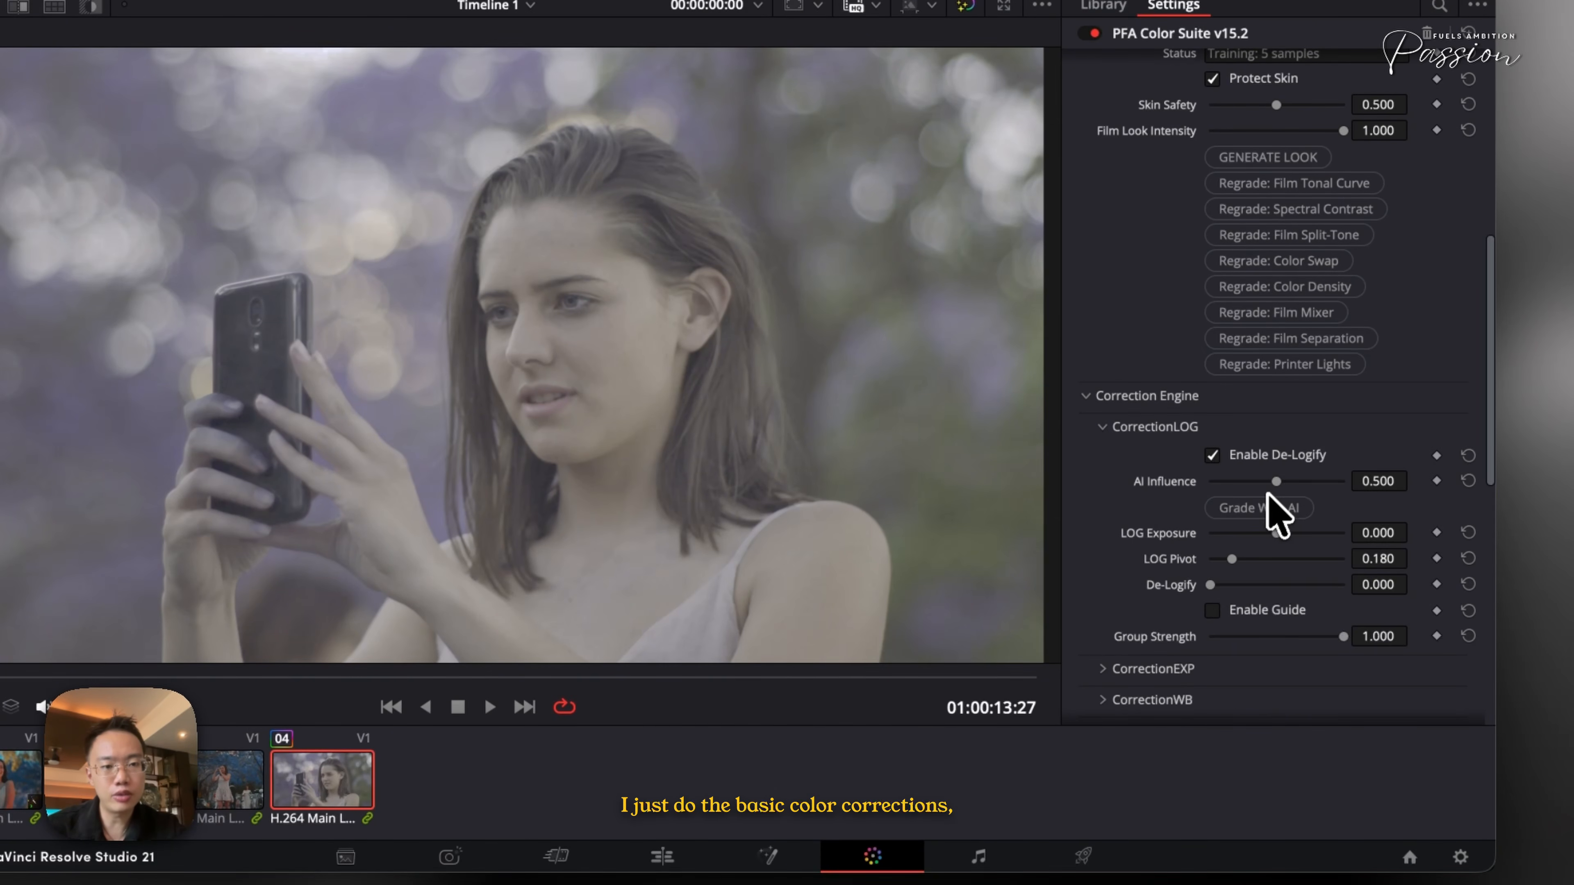
left_click(1260, 516)
left_click_drag(1297, 577, 1294, 583)
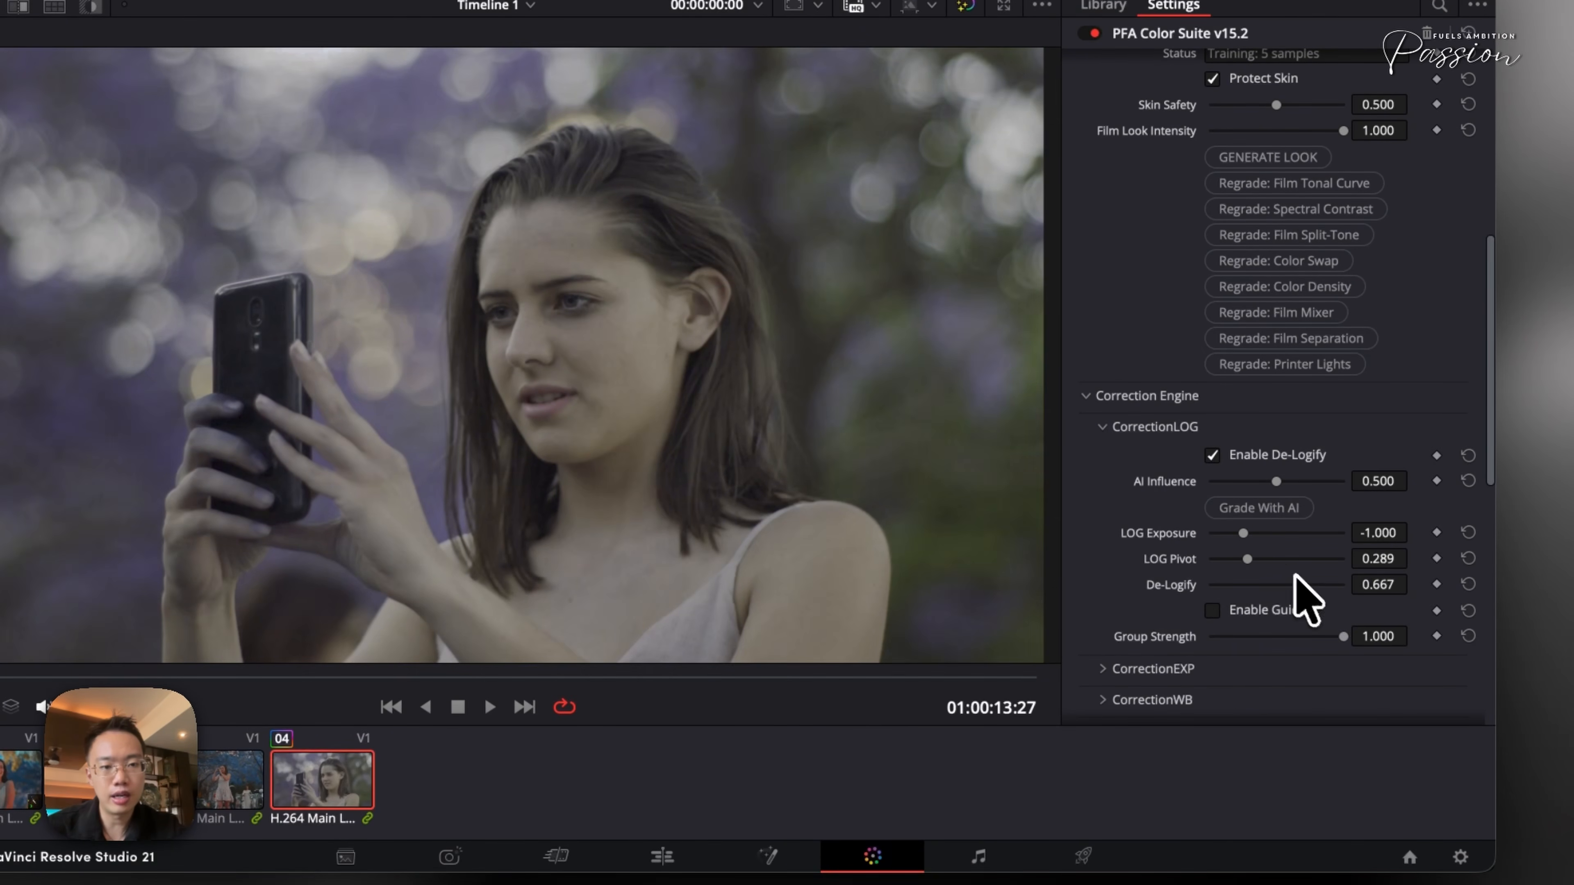
- Expand the CorrectionEXP and CorrectionWB sections and run Grade With AI in each
left_click(1153, 668)
scroll(1163, 673, "down", 5)
scroll(1174, 700, "down", 3)
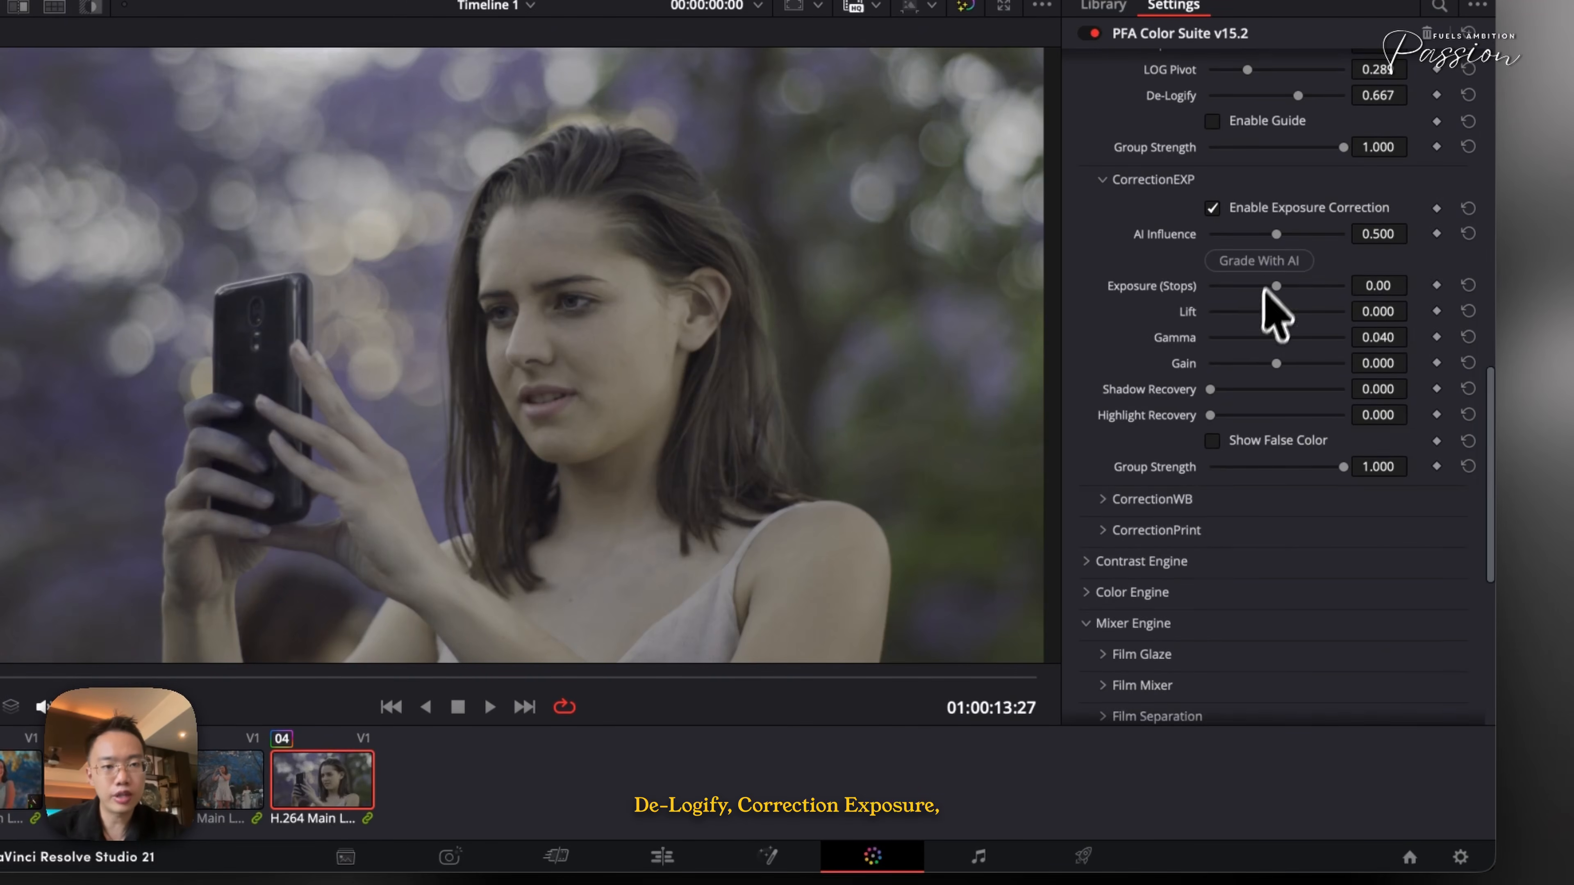
left_click(1260, 261)
left_click(1165, 500)
scroll(1214, 521, "down", 1)
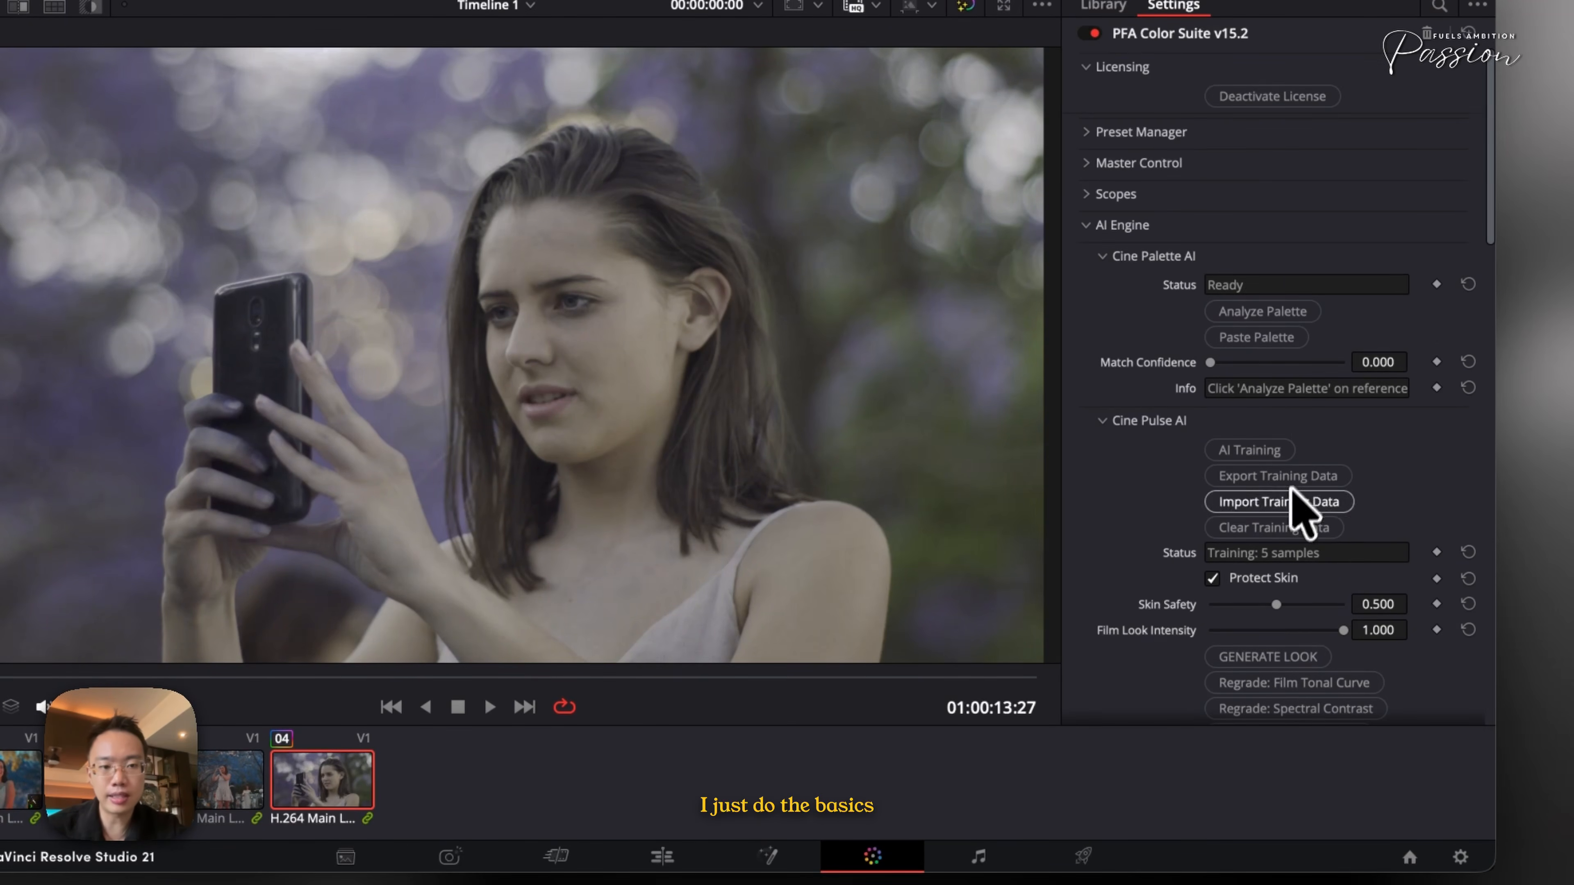
- Generate a Cine Pulse AI look on the corrected clip 4
scroll(1307, 492, "down", 1)
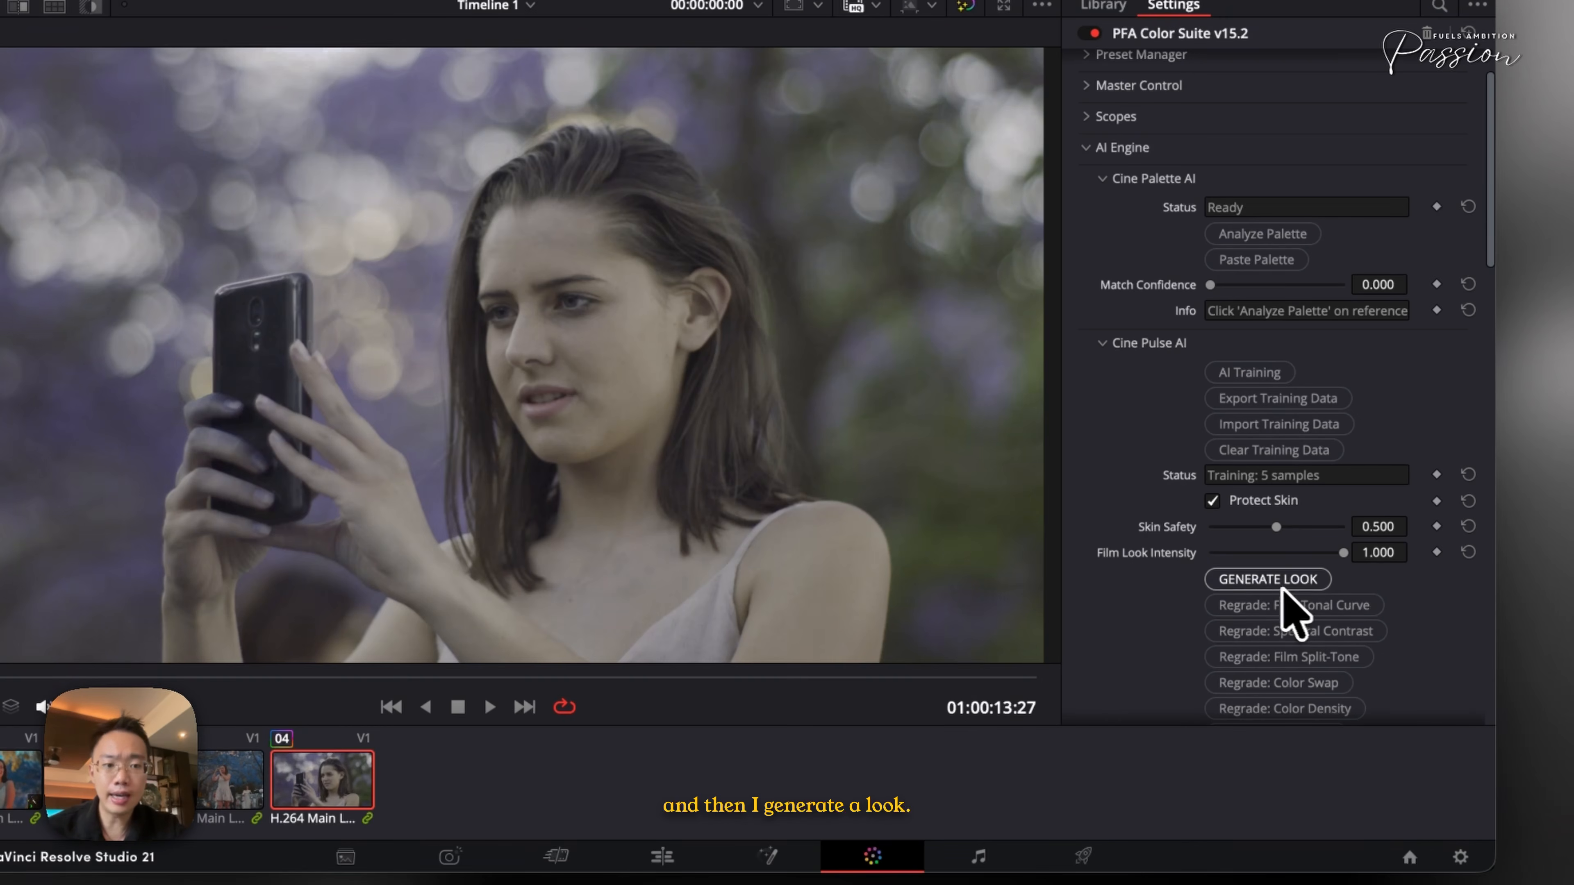
left_click(1274, 586)
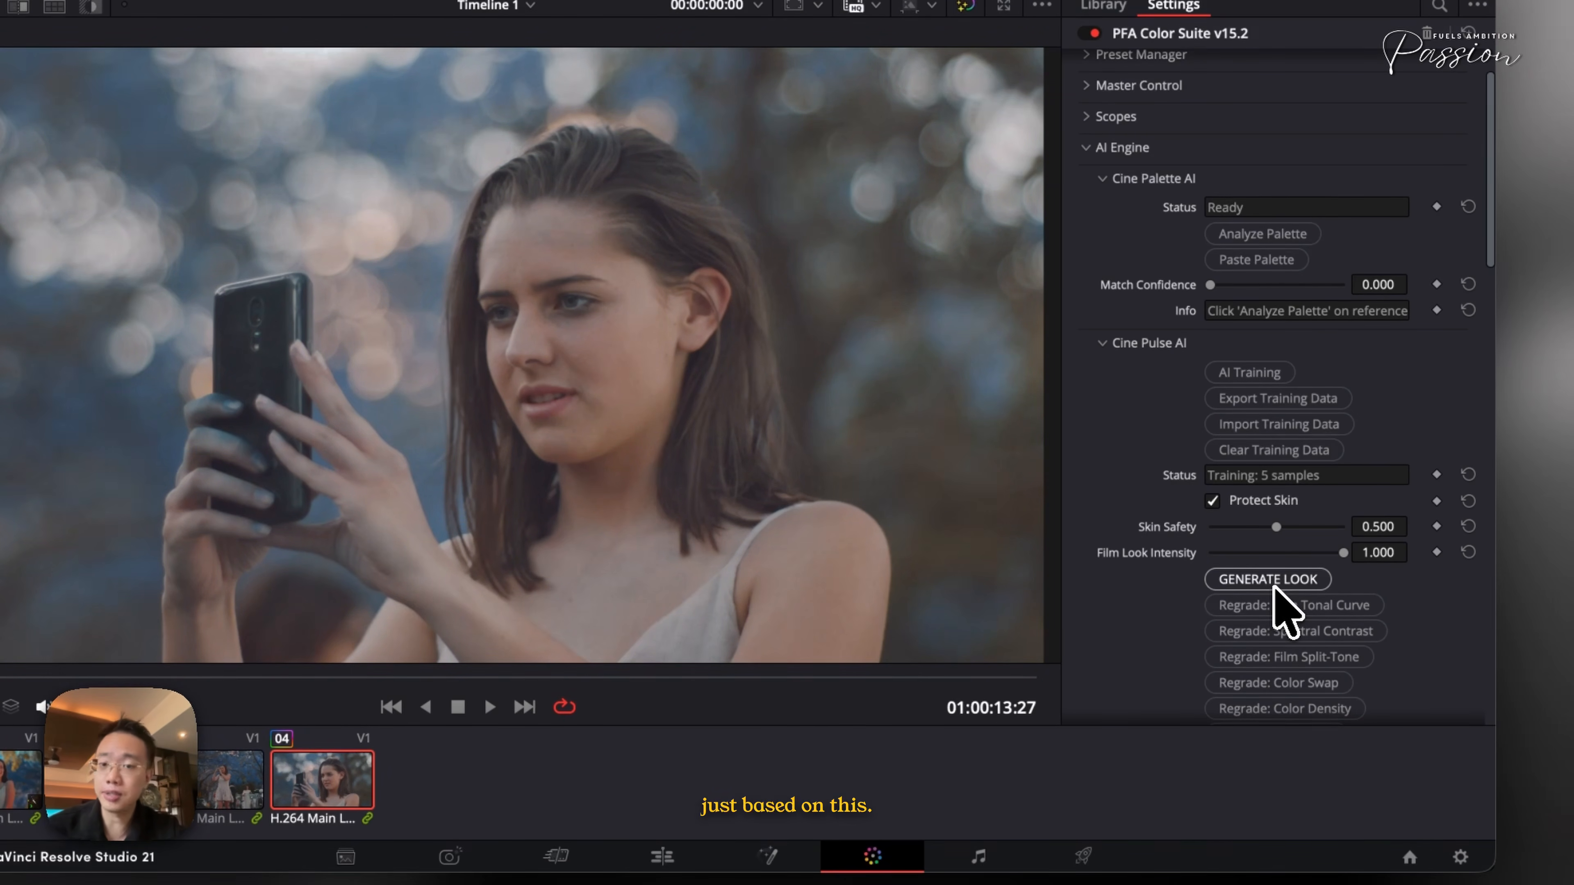
scroll(1277, 607, "down", 3)
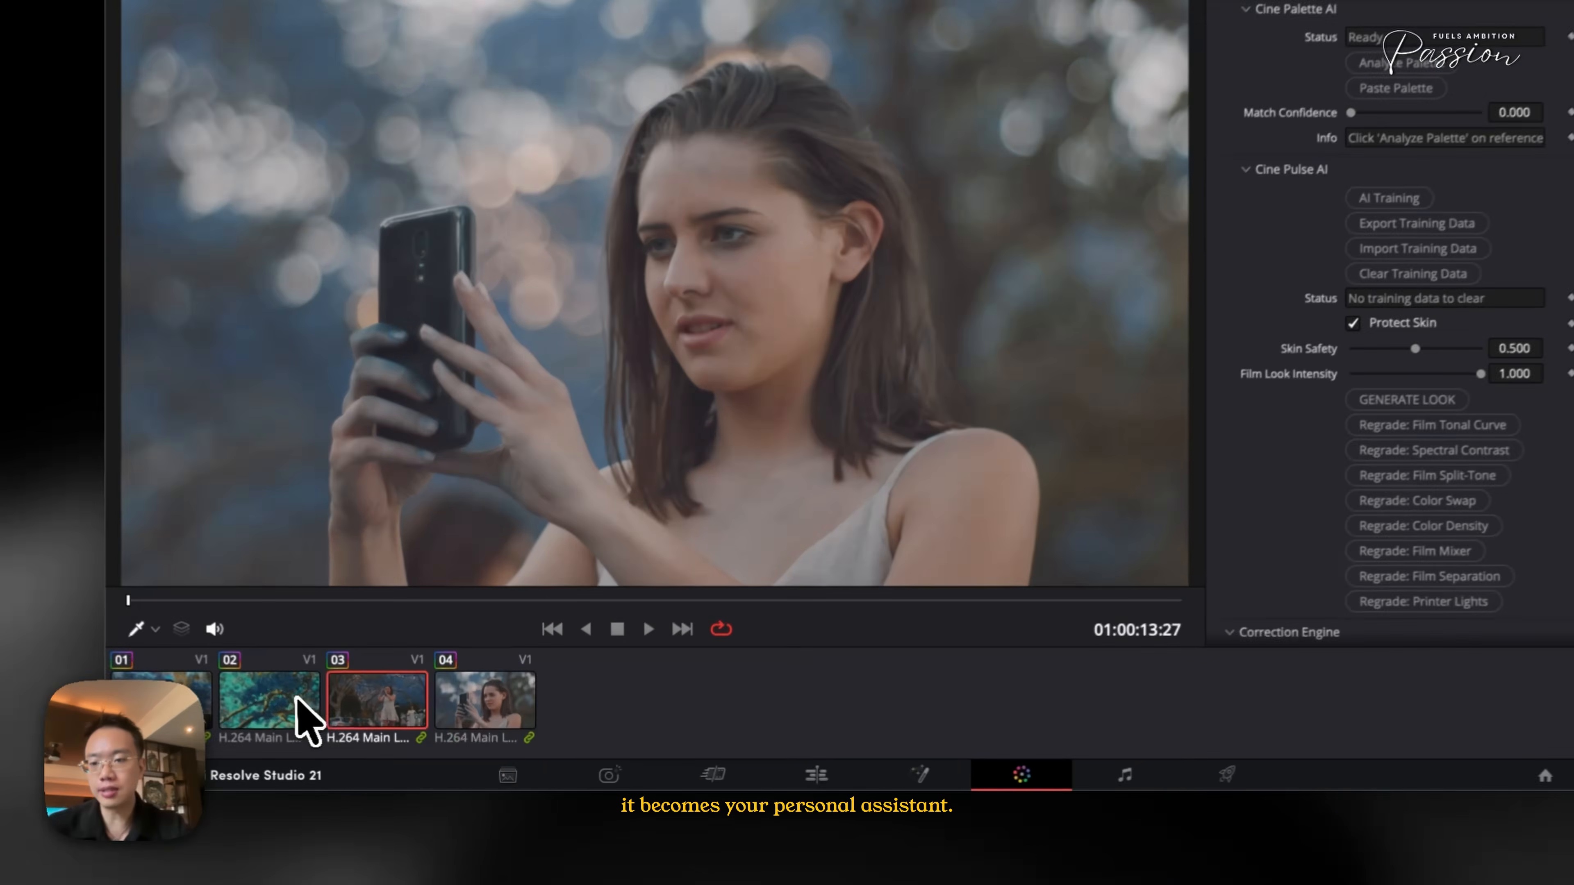
- Paste the grade onto clip 3, then step through clips 4 and 2 to compare
left_click(350, 726)
key("super+v")
left_click(378, 706)
left_click(477, 701)
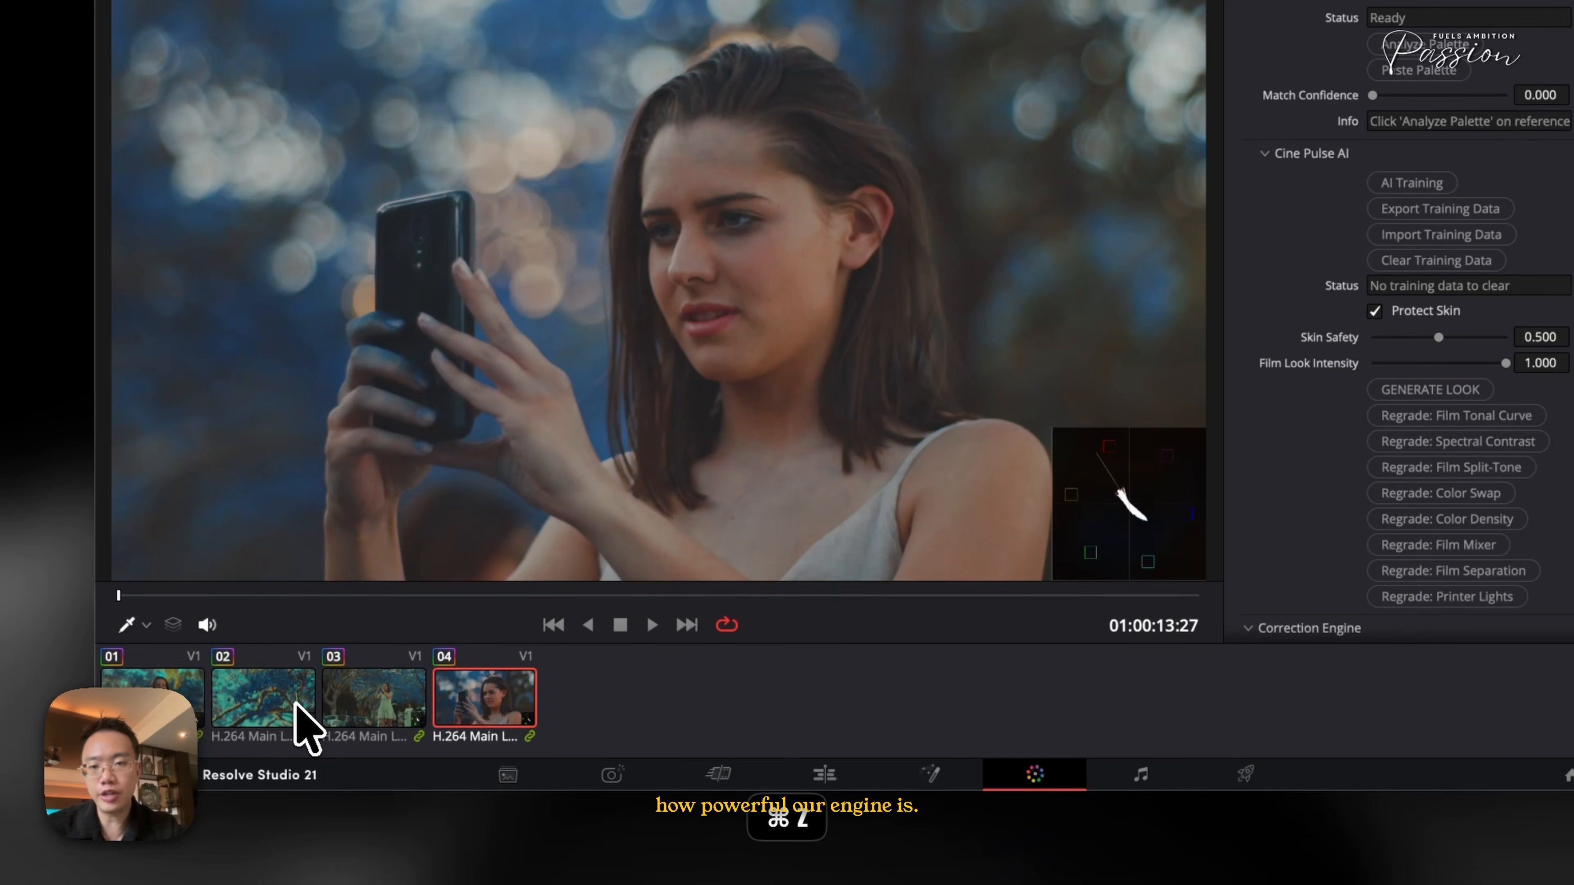
left_click(297, 706)
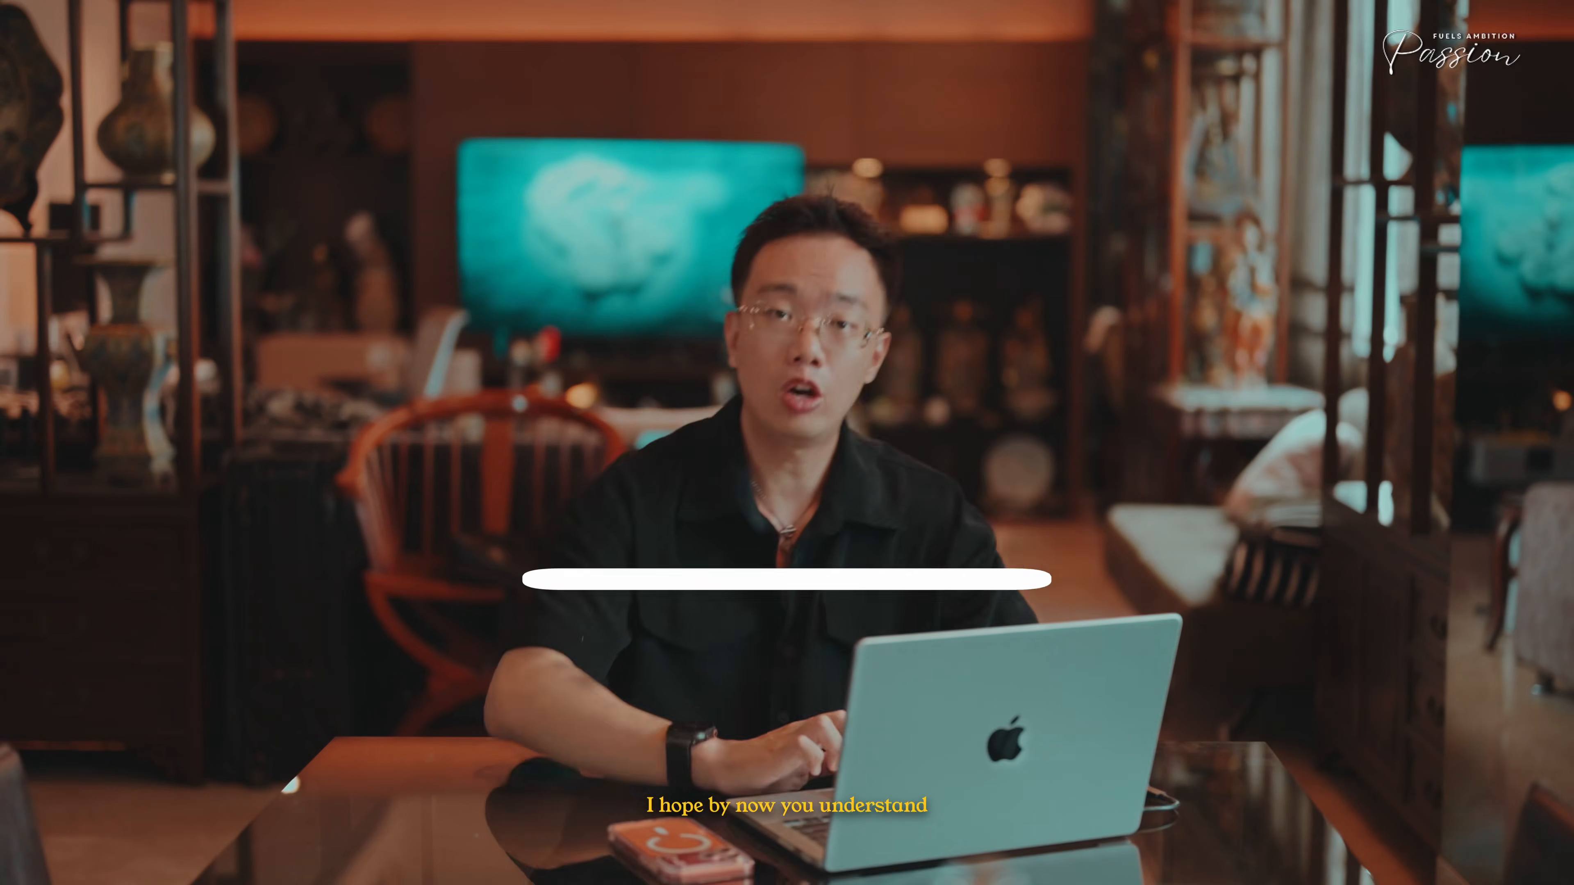